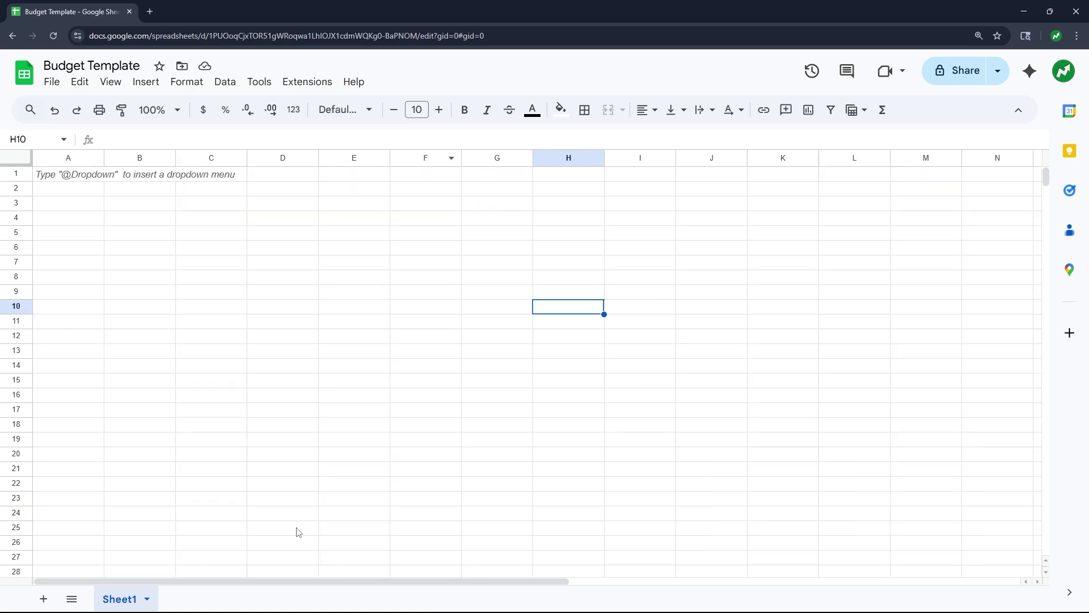
# - Enter the title "Transactions for July 2025" in cell A1
pyautogui.click(81, 181)
pyautogui.write('Tr')
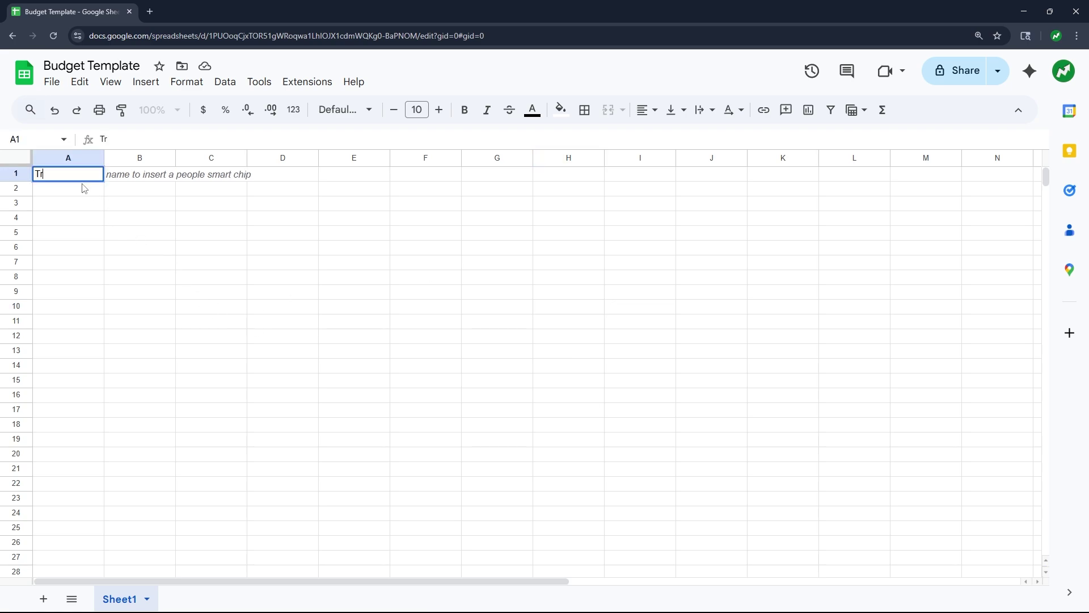
pyautogui.write('ansactions for July 20')
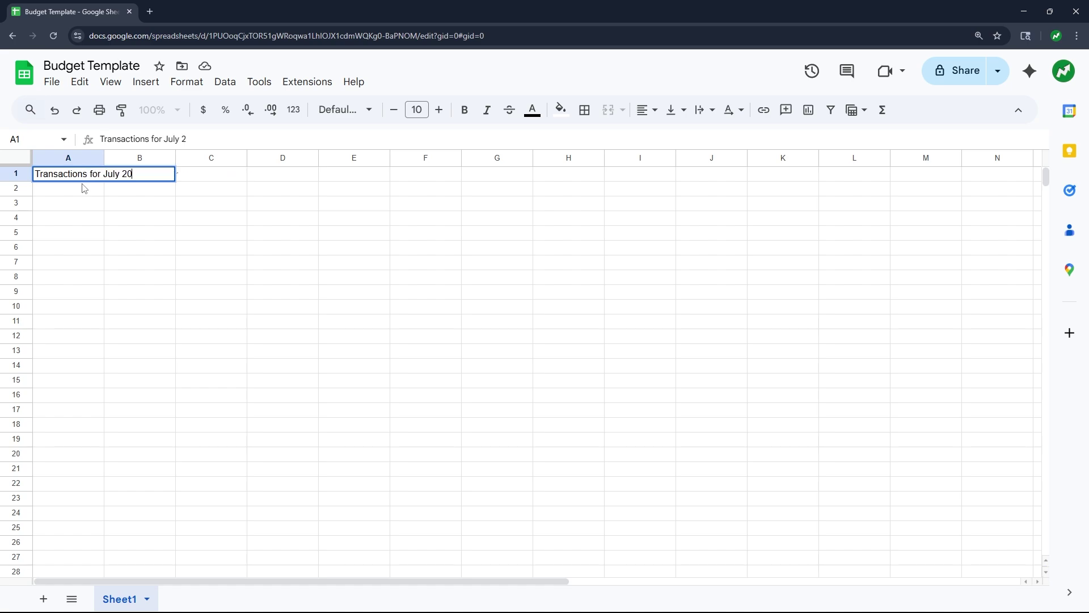
pyautogui.write('25')
pyautogui.press('Return')
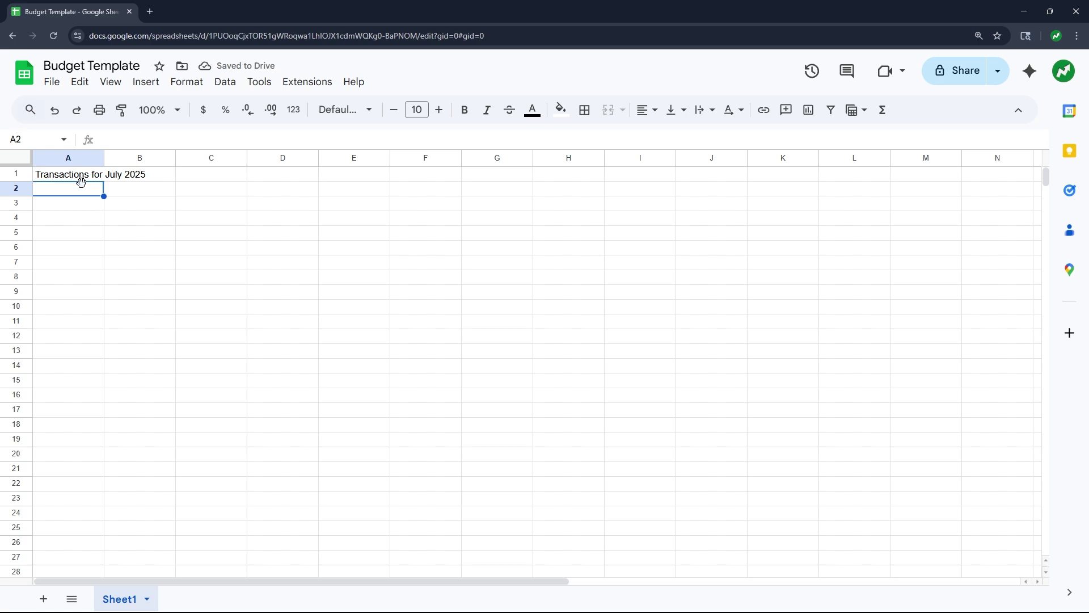
# - Add the column headers Date, Description, Amount and Category in cells A2 through D2
pyautogui.write('Date')
pyautogui.press('Tab')
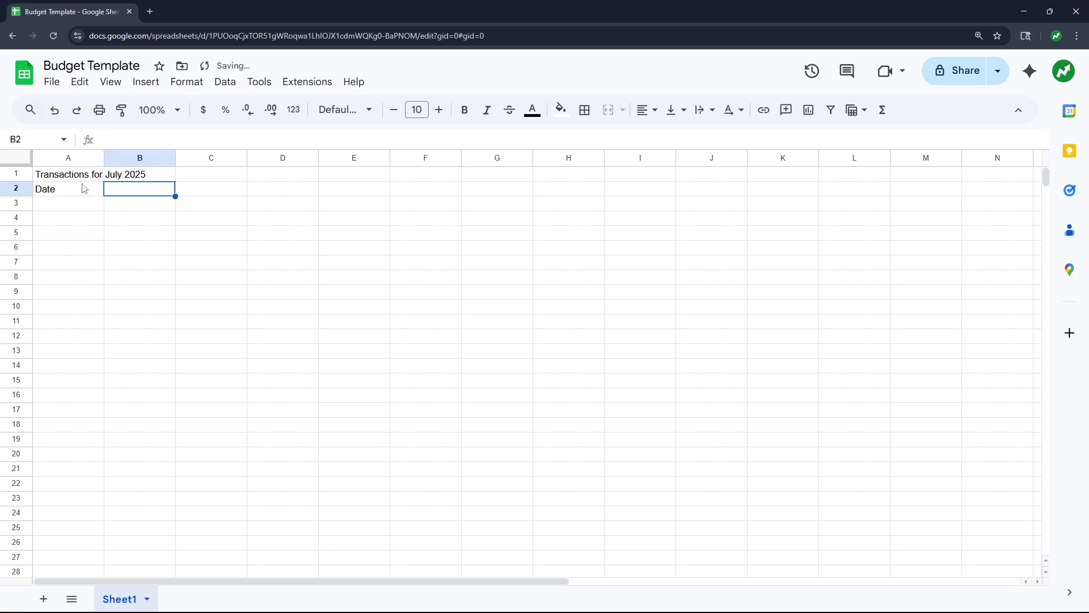
pyautogui.write('Description')
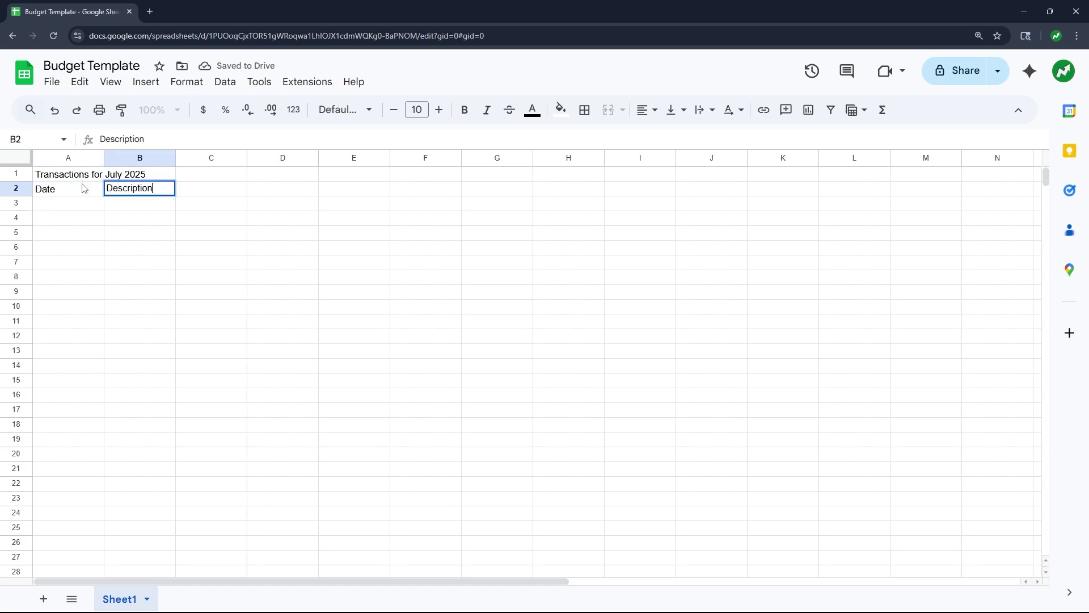
pyautogui.press('Tab')
pyautogui.write('Amount')
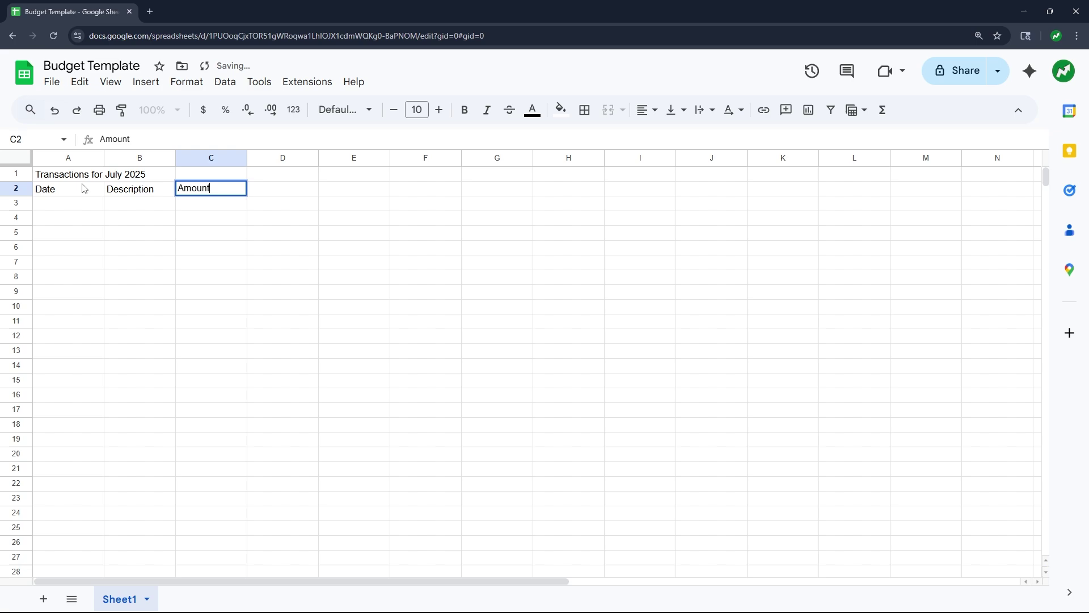
pyautogui.press('Tab')
pyautogui.write('Cate')
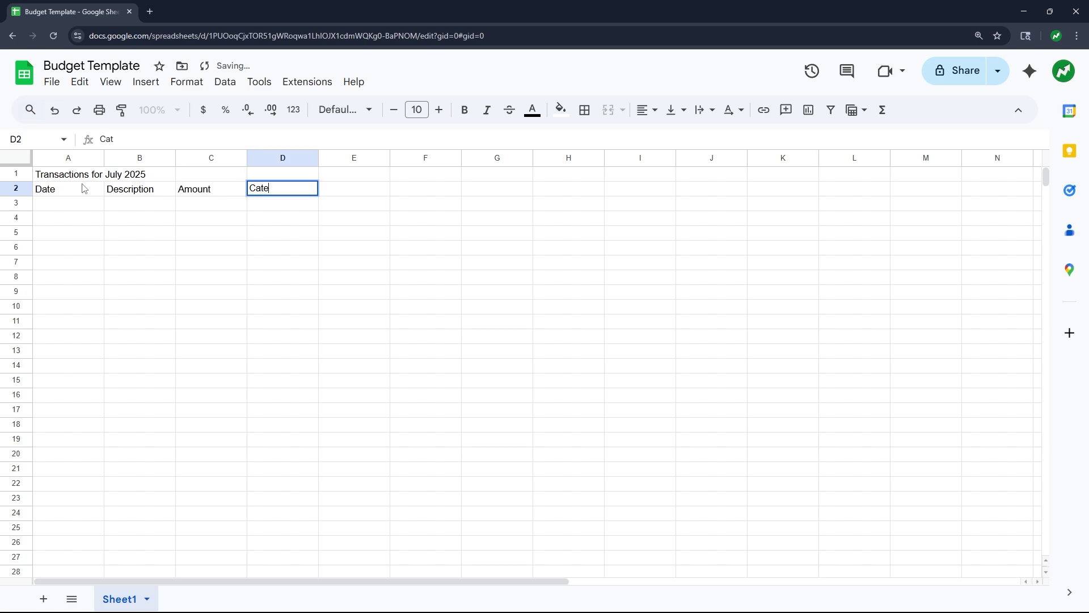
pyautogui.write('gory')
pyautogui.press('Tab')
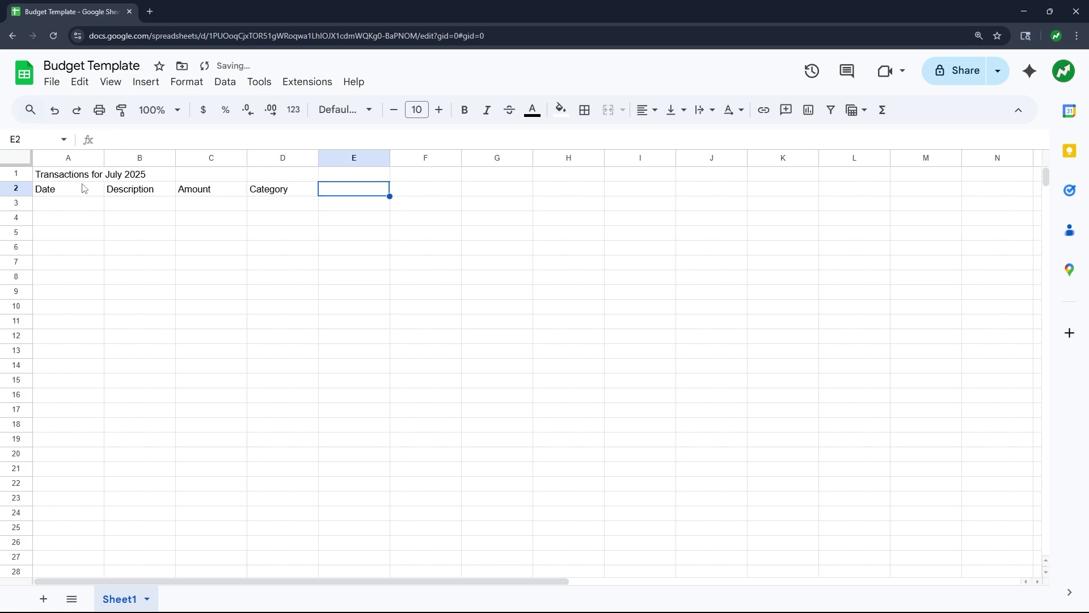
# - Set the width of the Description column (B) to 200 pixels
pyautogui.rightClick(137, 158)
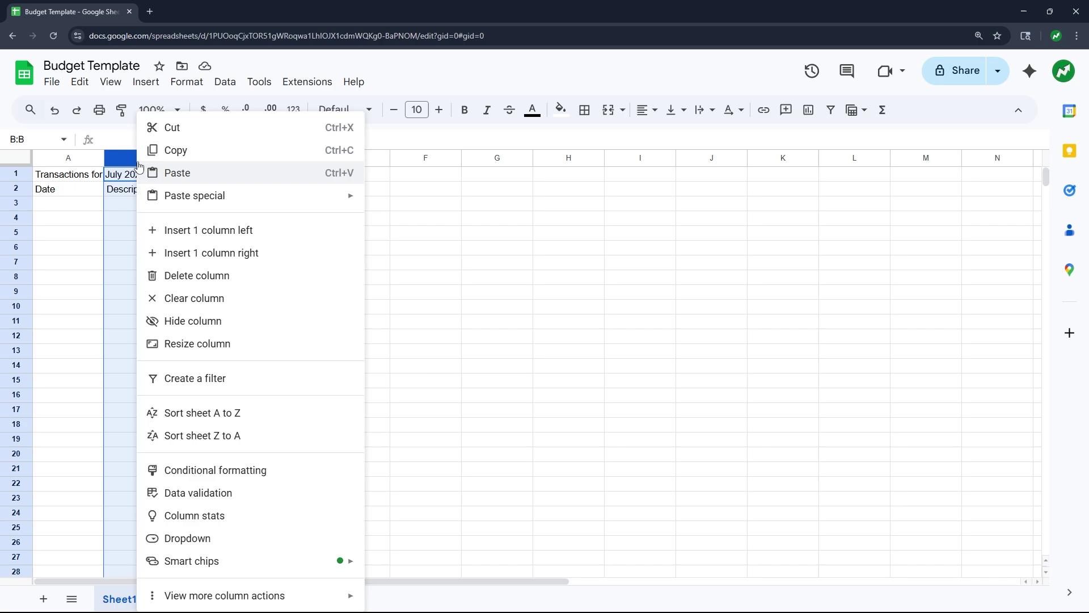
pyautogui.click(213, 343)
pyautogui.write('200')
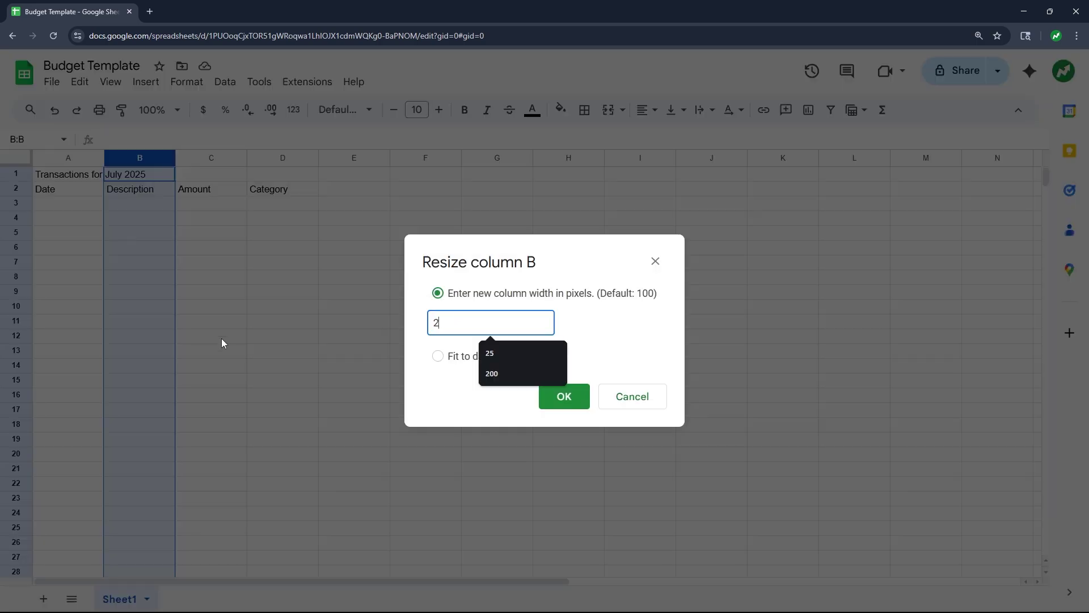
pyautogui.click(578, 403)
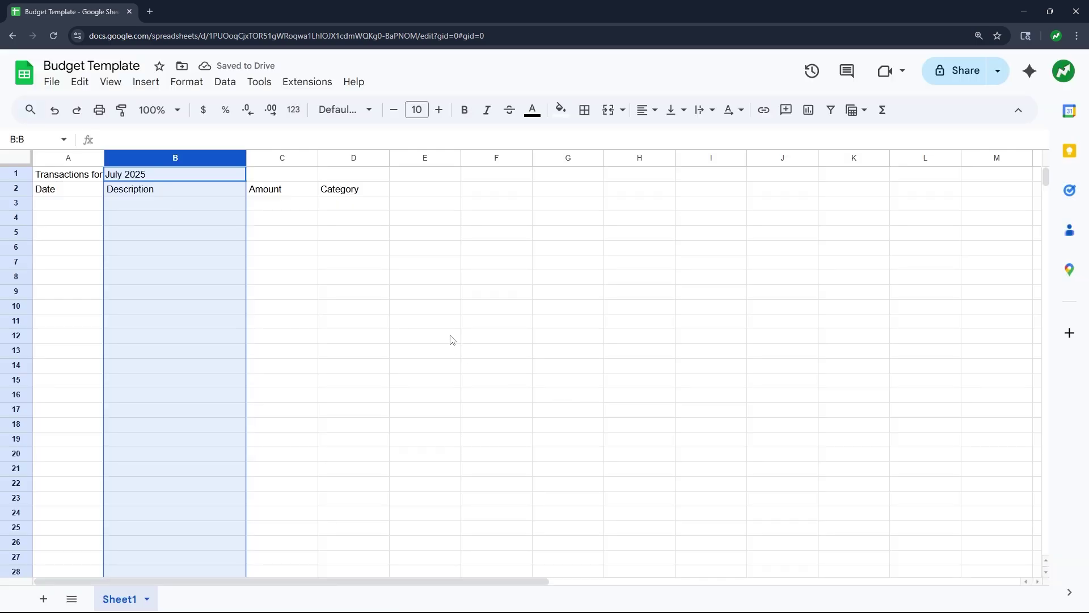
# - Set the width of the Amount column (C) to 125 pixels
pyautogui.rightClick(286, 160)
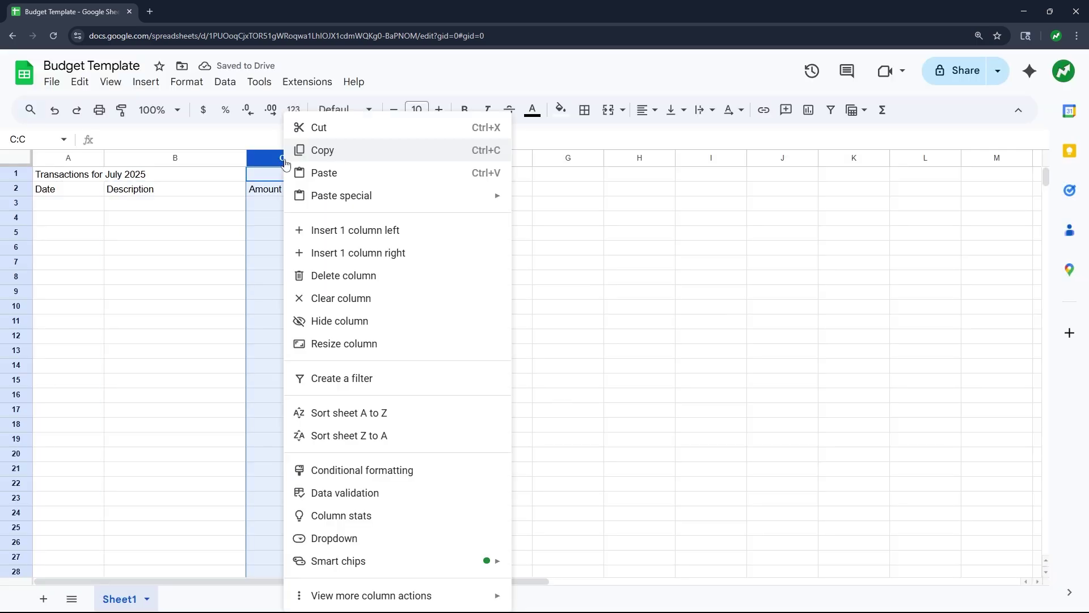
pyautogui.click(373, 353)
pyautogui.write('125')
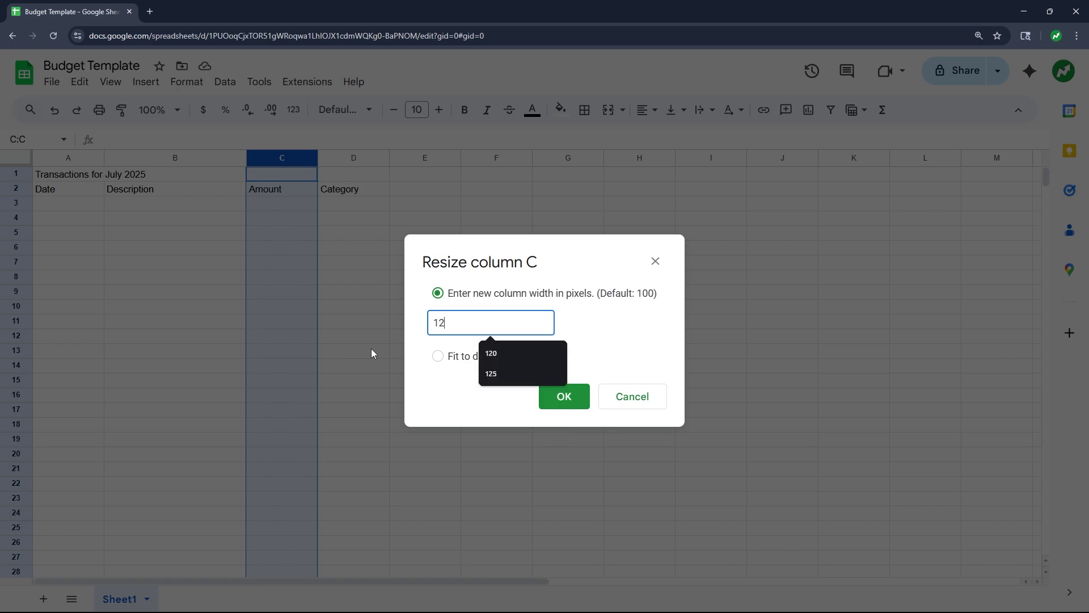
pyautogui.click(588, 399)
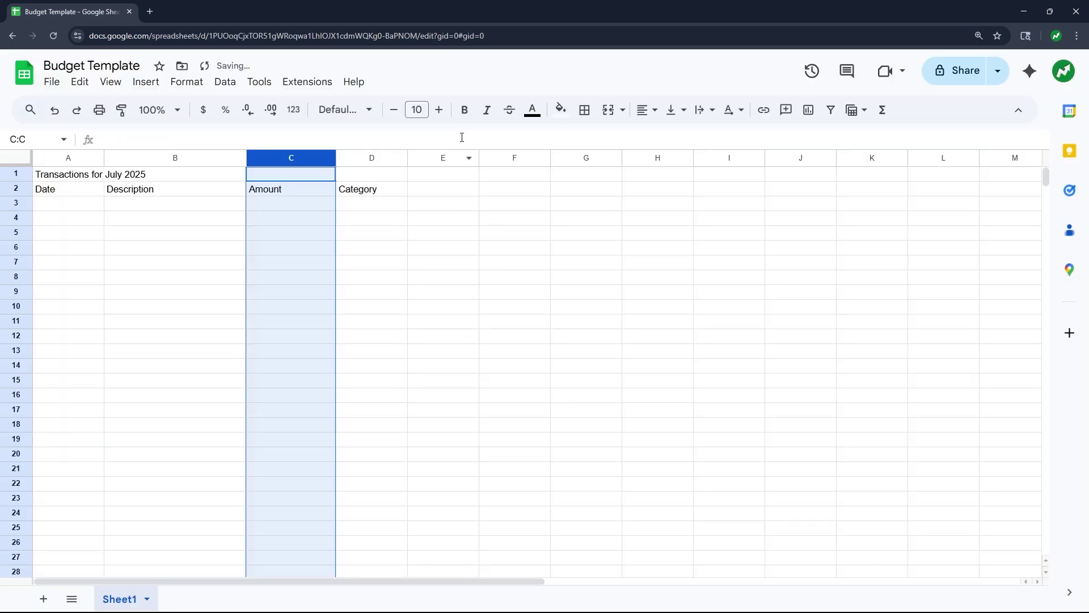
# - Set the width of the Category column (D) to 175 pixels
pyautogui.rightClick(374, 158)
pyautogui.click(462, 354)
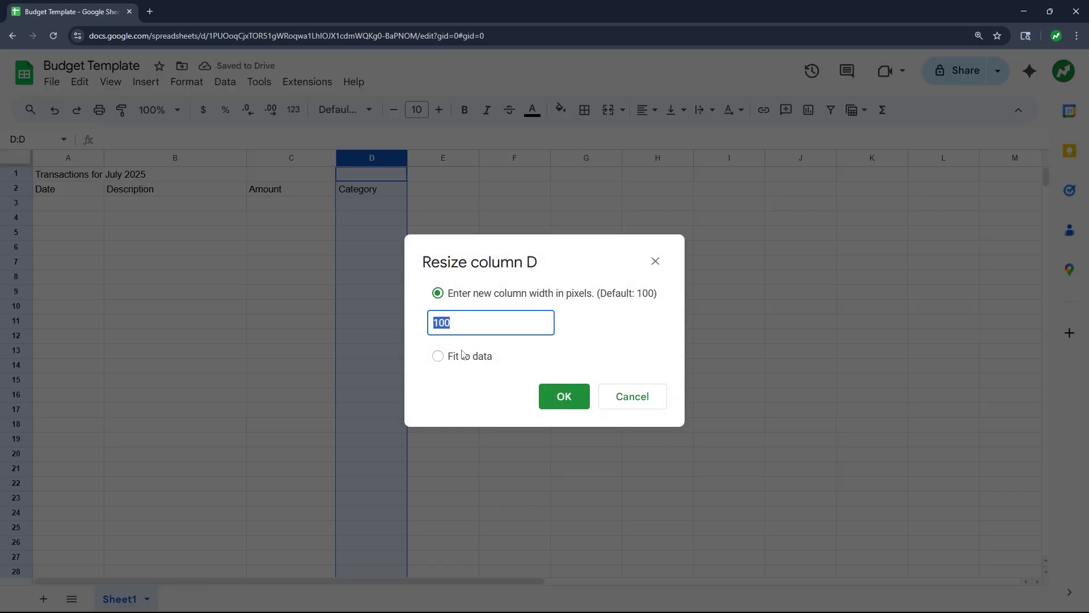
pyautogui.write('175')
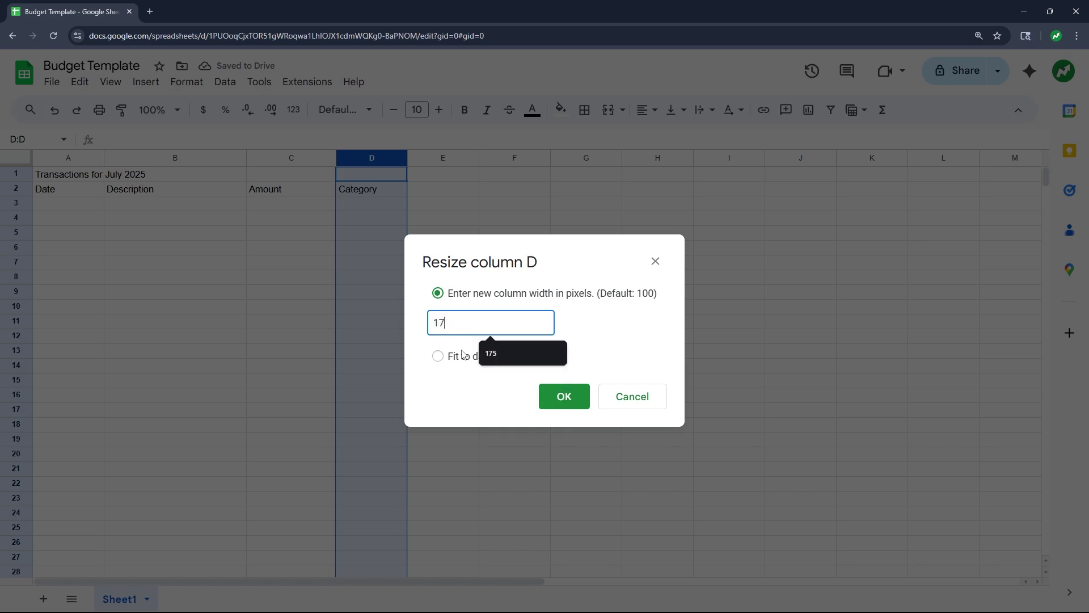
pyautogui.click(561, 398)
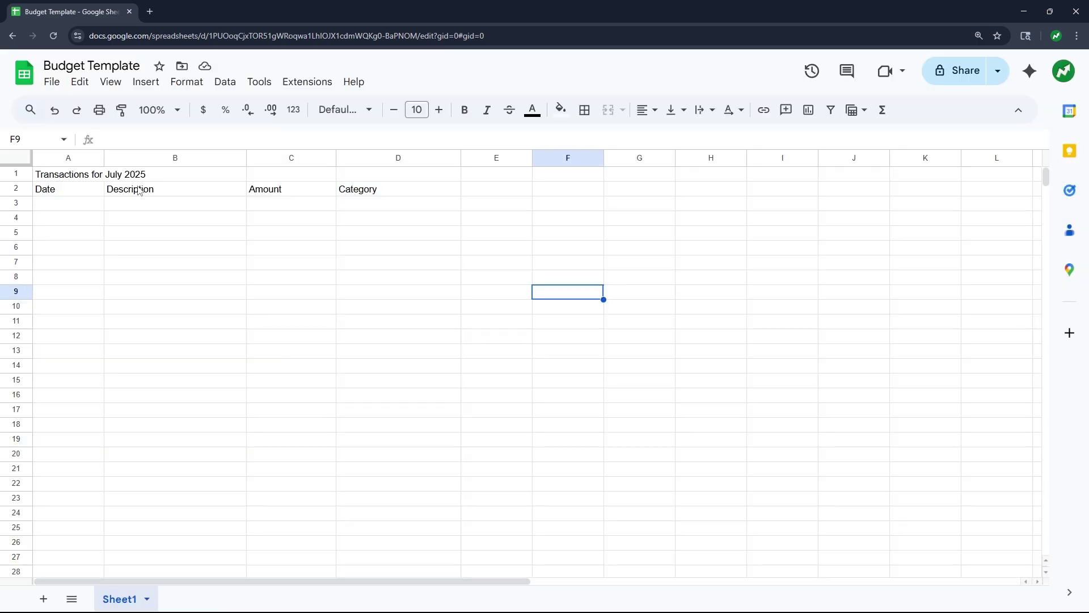
# - Fill row 3 with a sample transaction: date 7/1/2025, description Paycheck, amount 2000 and category Salary
pyautogui.click(88, 204)
pyautogui.write('7')
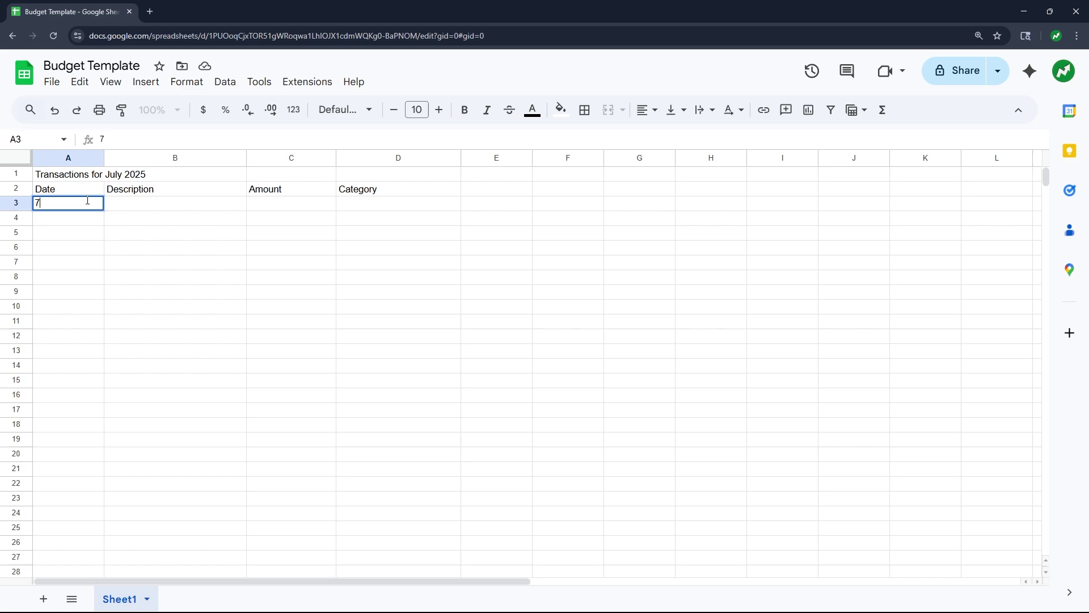
pyautogui.write('/1/2025')
pyautogui.press('Tab')
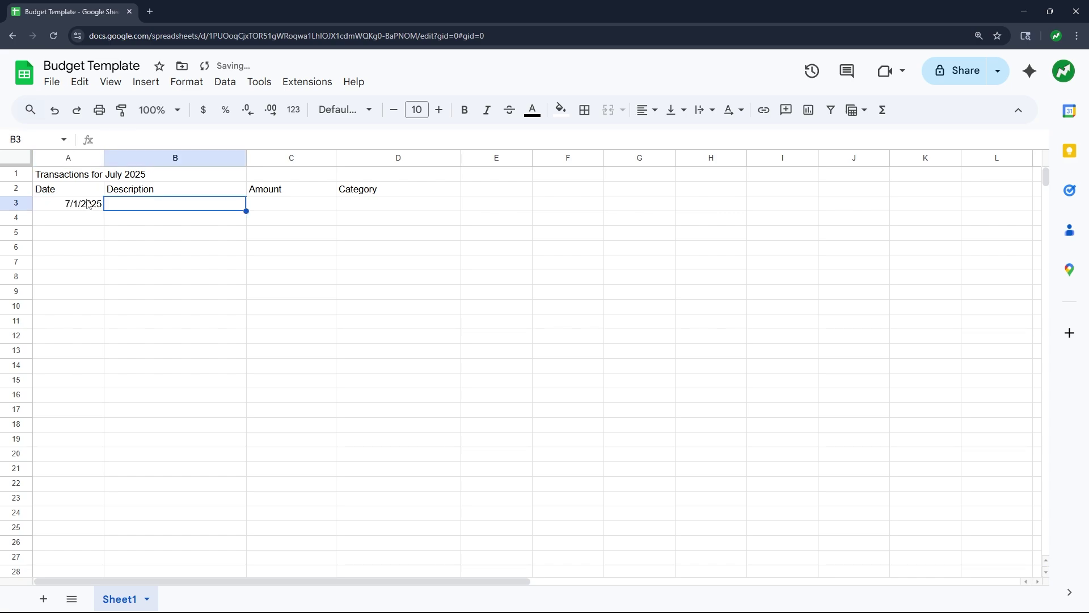
pyautogui.write('Paycheck')
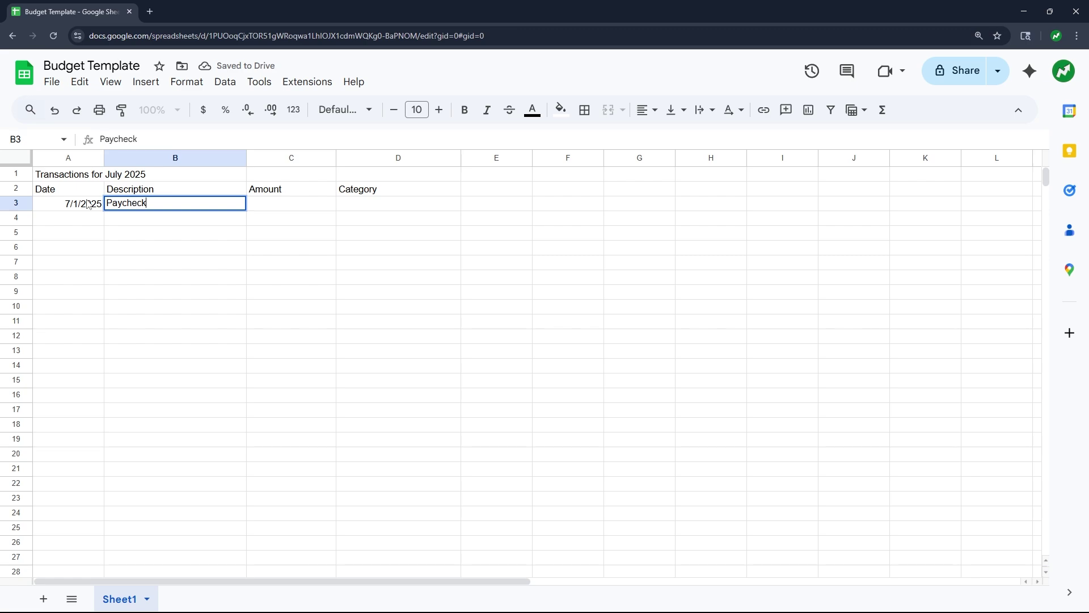
pyautogui.press('Tab')
pyautogui.write('200')
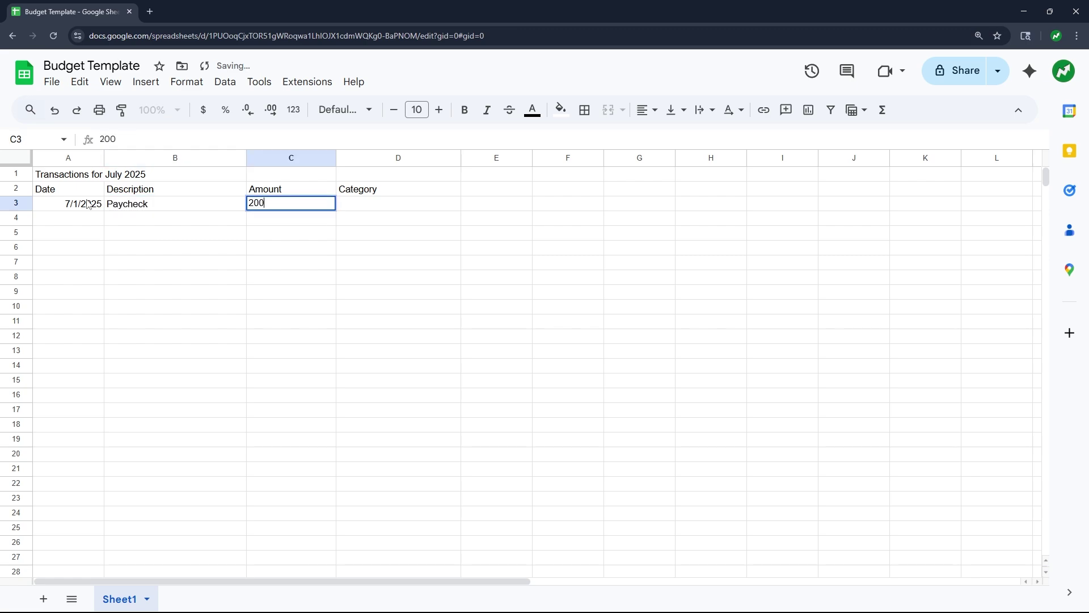
pyautogui.write('0')
pyautogui.press('Tab')
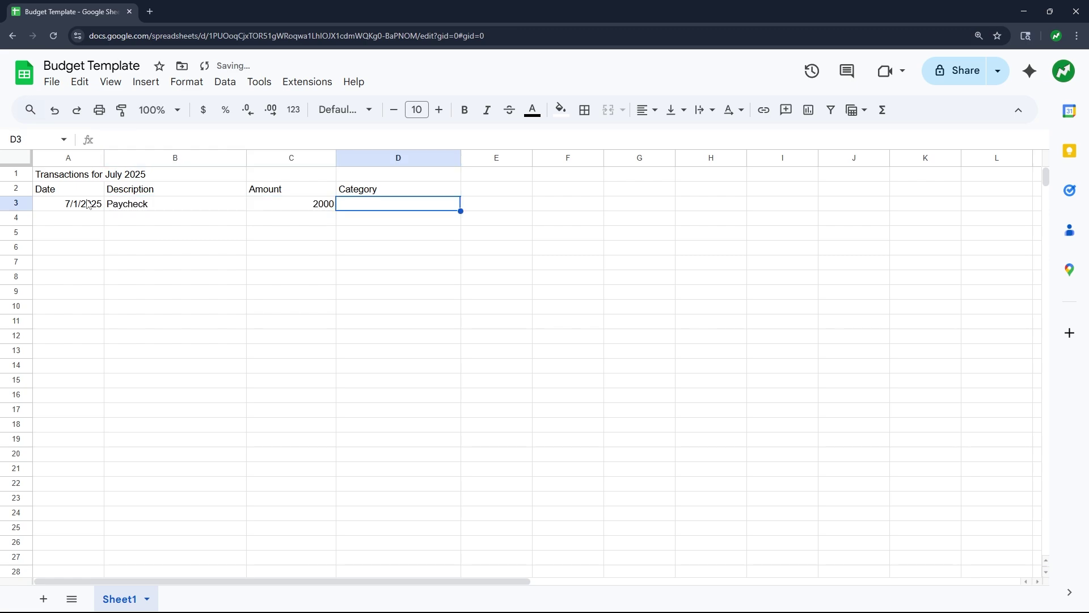
pyautogui.write('Salar')
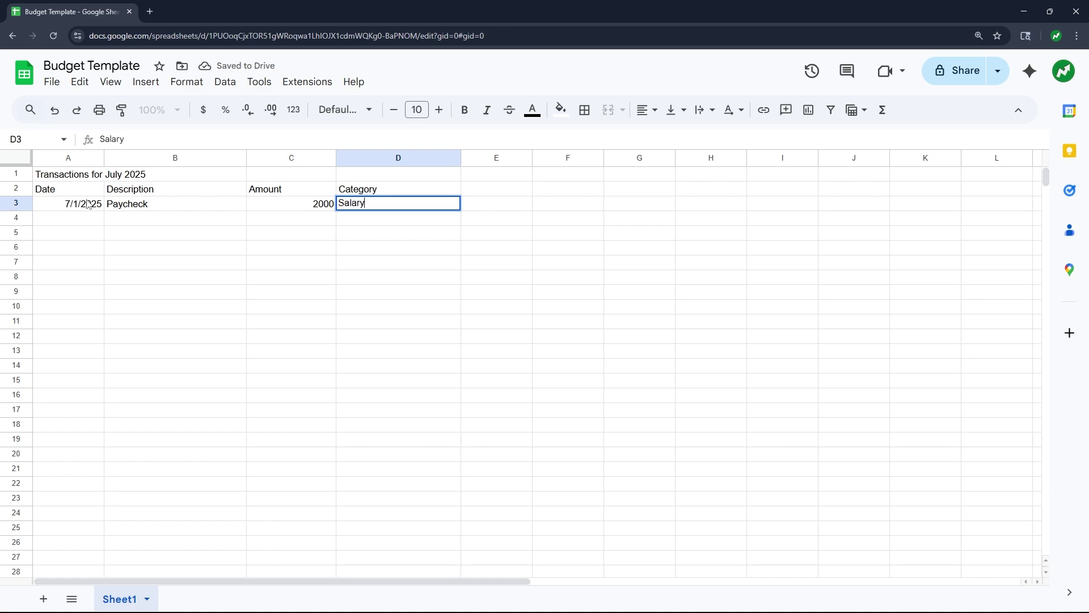
pyautogui.write('y')
pyautogui.press('Tab')
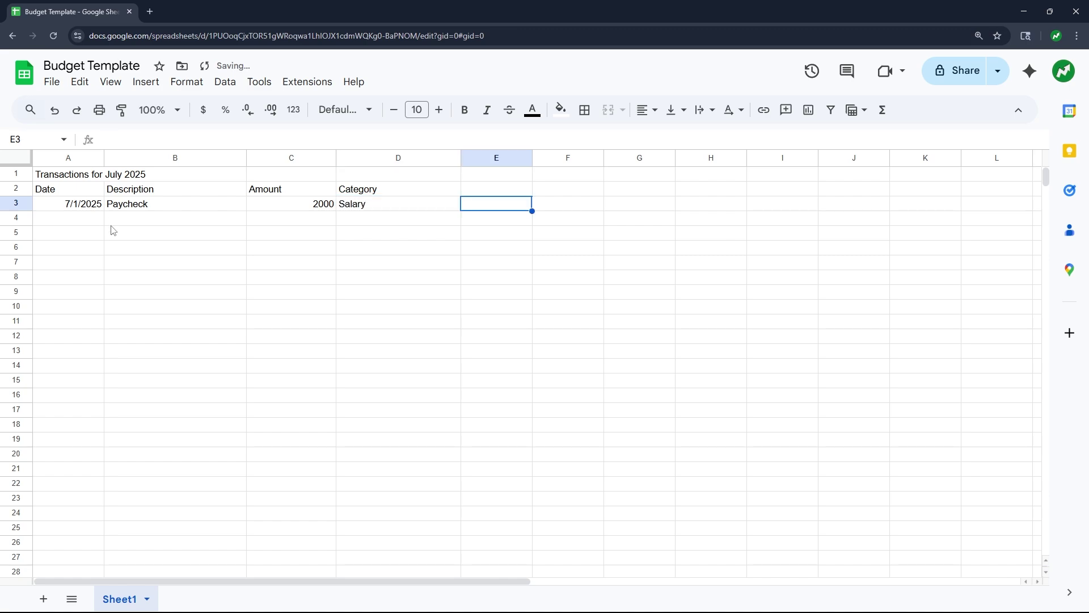
# - Apply the Date number format to column A and center its contents horizontally
pyautogui.click(69, 159)
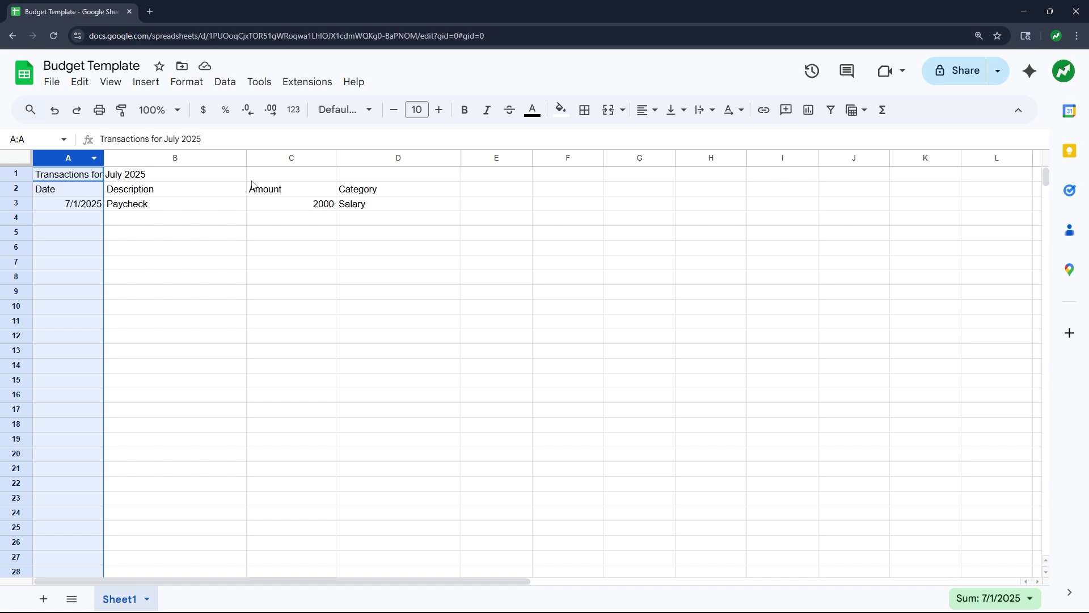
pyautogui.click(295, 112)
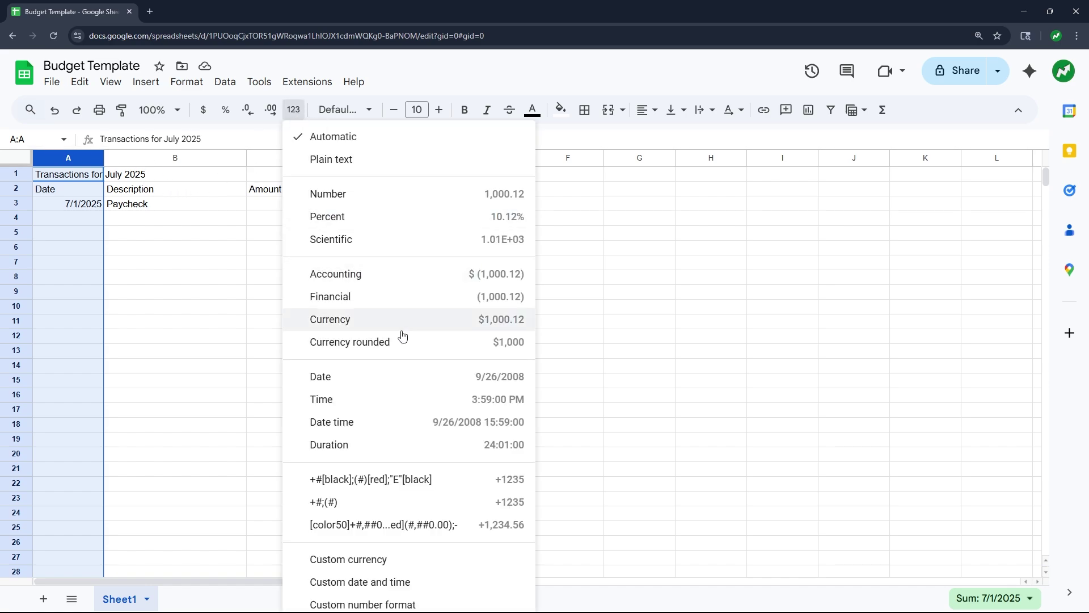
pyautogui.click(419, 376)
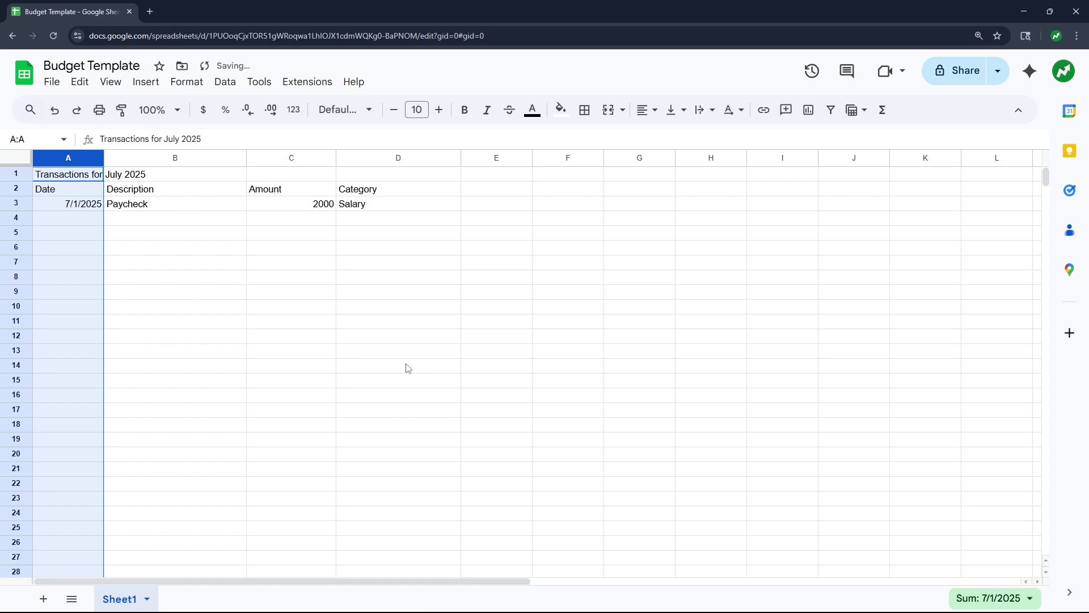
pyautogui.click(648, 110)
pyautogui.click(666, 136)
pyautogui.click(342, 293)
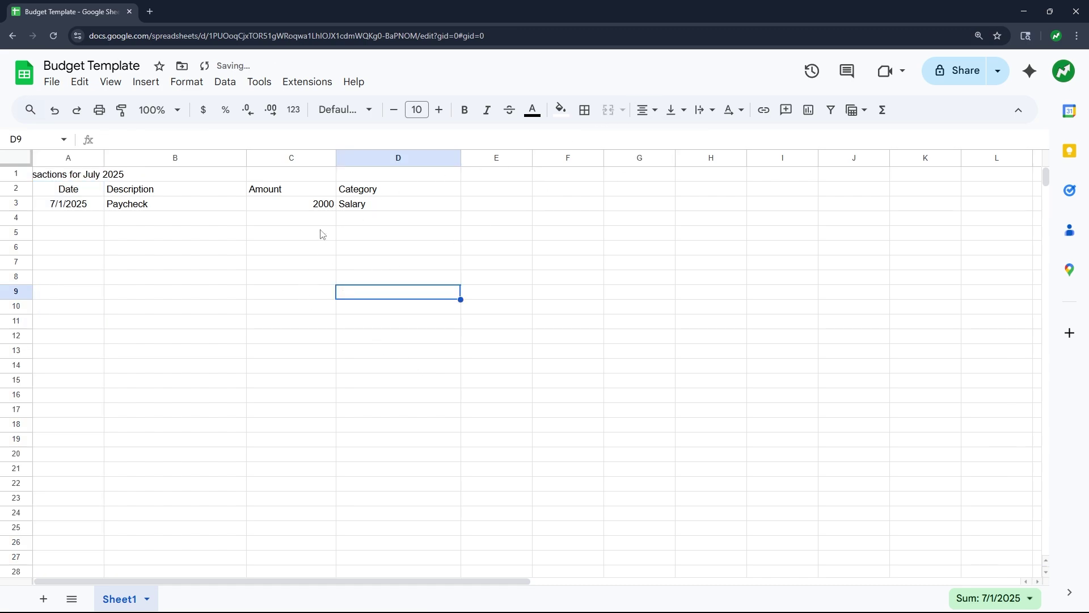
# - Apply the Accounting number format to the whole Amount column (C)
pyautogui.click(289, 158)
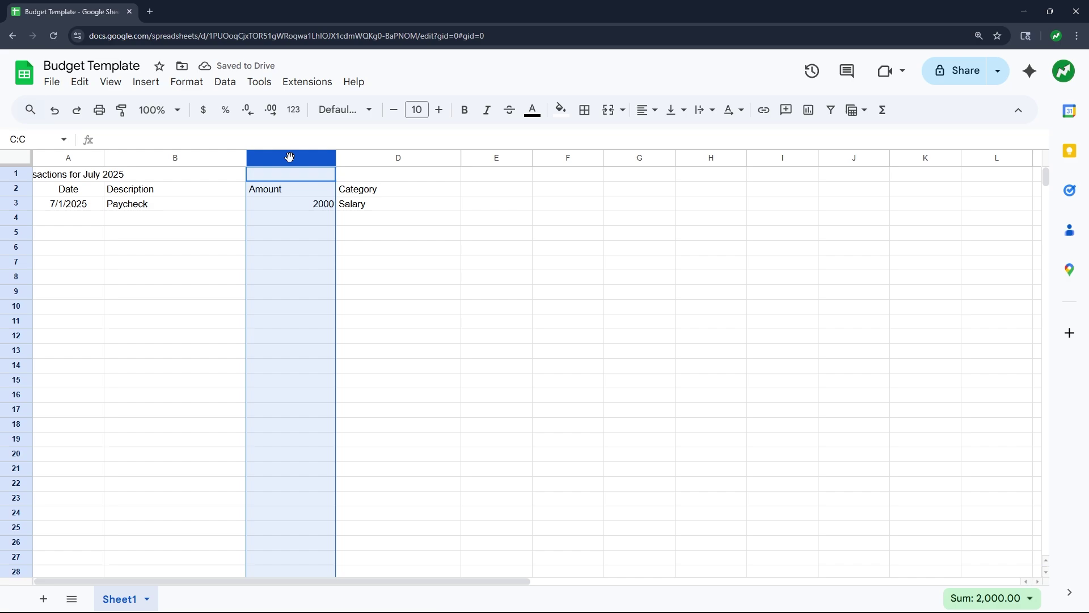
pyautogui.click(294, 110)
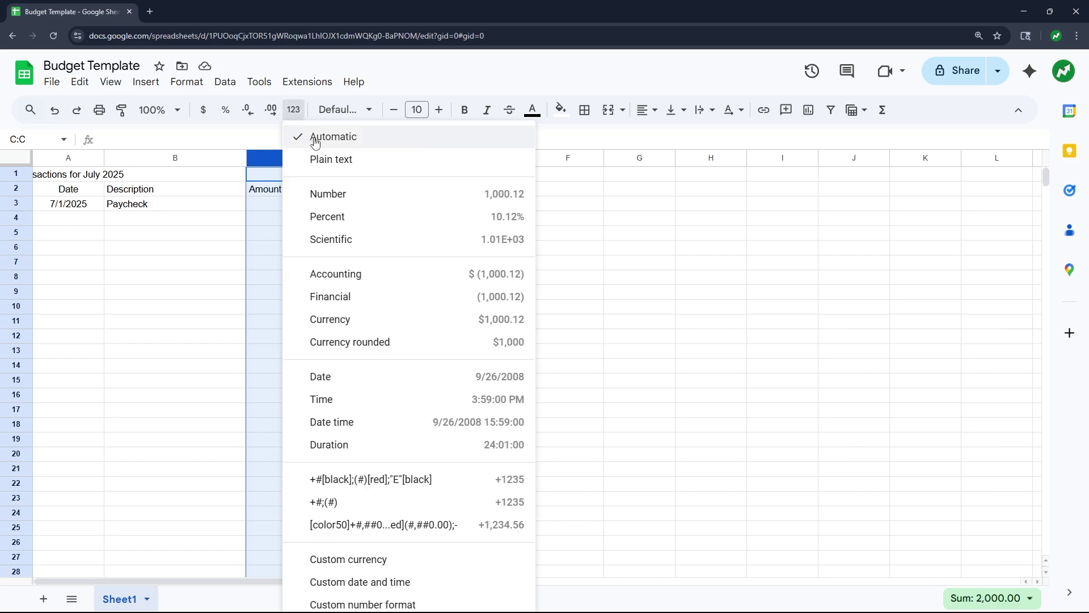
pyautogui.click(363, 273)
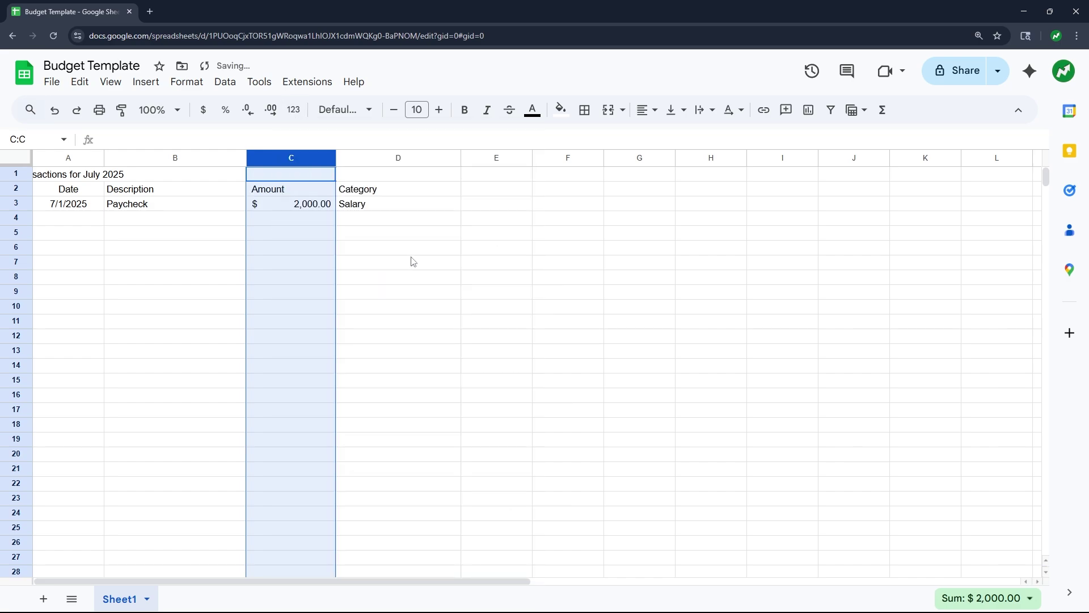
pyautogui.click(412, 261)
# - Left-align the entire header row (row 2)
pyautogui.moveTo(366, 192); pyautogui.dragTo(103, 196)
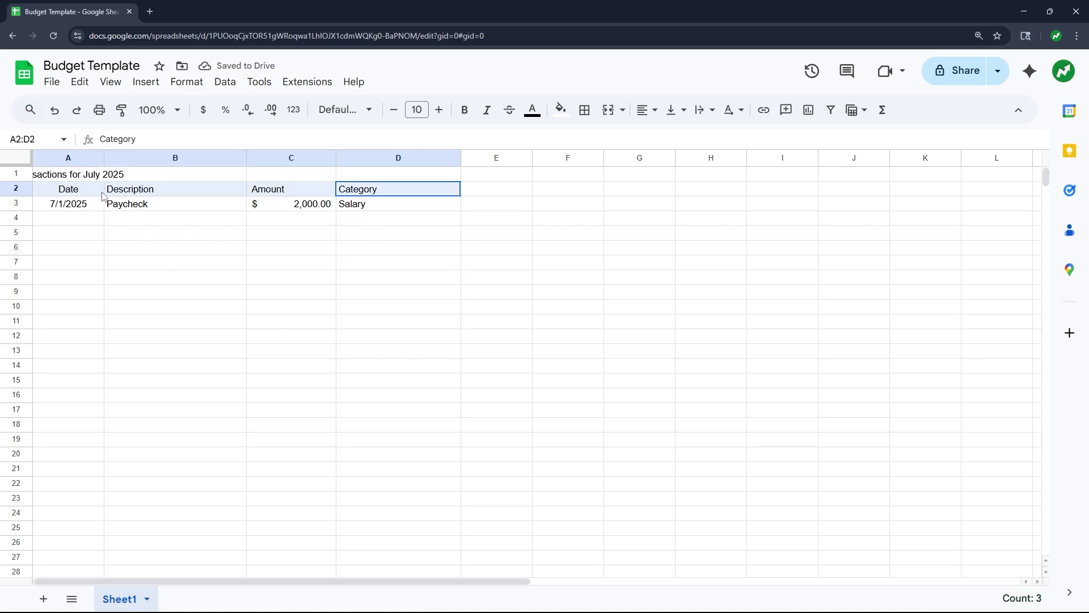
pyautogui.click(16, 189)
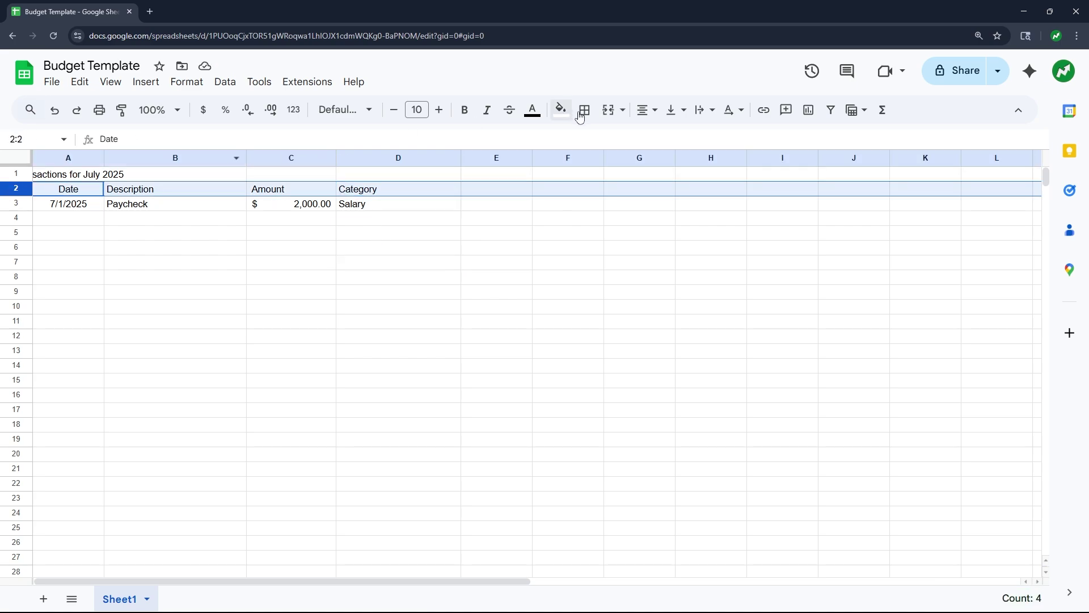
pyautogui.click(646, 110)
pyautogui.click(651, 139)
pyautogui.click(373, 247)
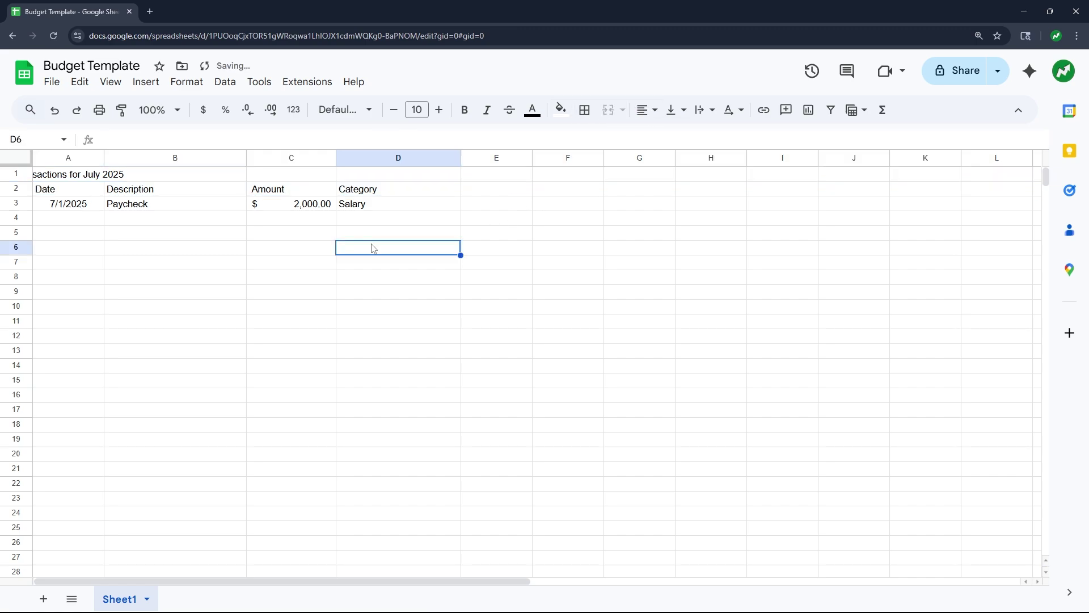
# - Merge cells A1:D1 so the transactions title spans the full width of the table
pyautogui.click(70, 176)
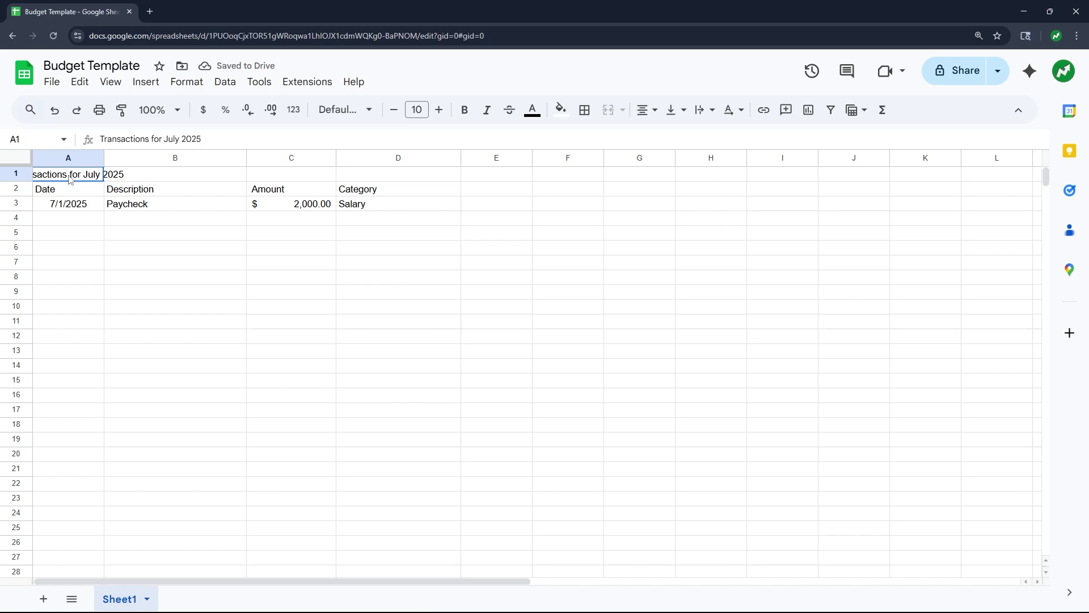
pyautogui.moveTo(69, 180); pyautogui.dragTo(341, 180)
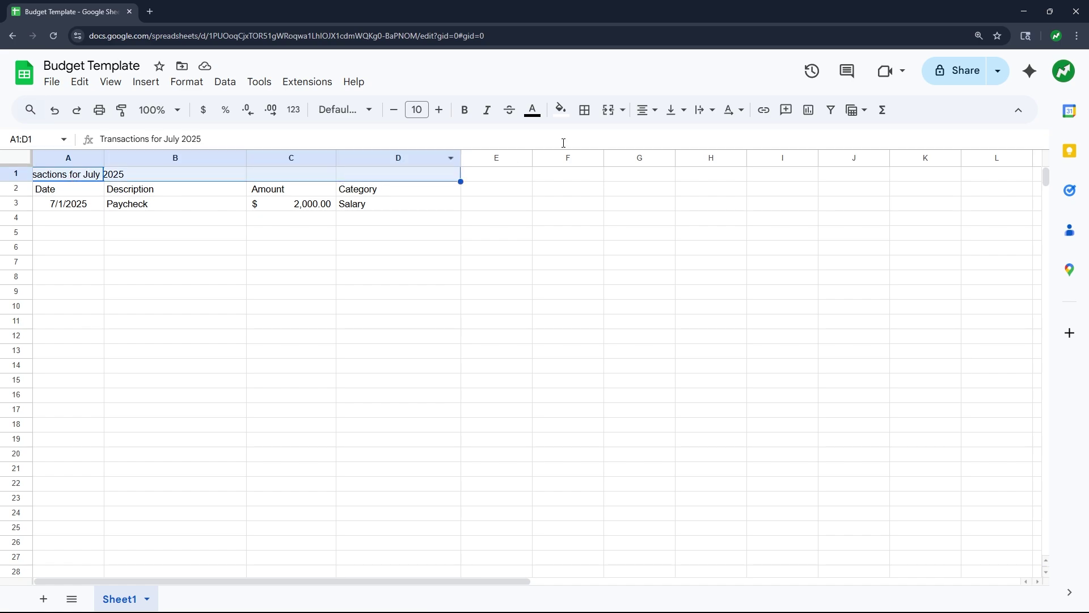
pyautogui.click(610, 119)
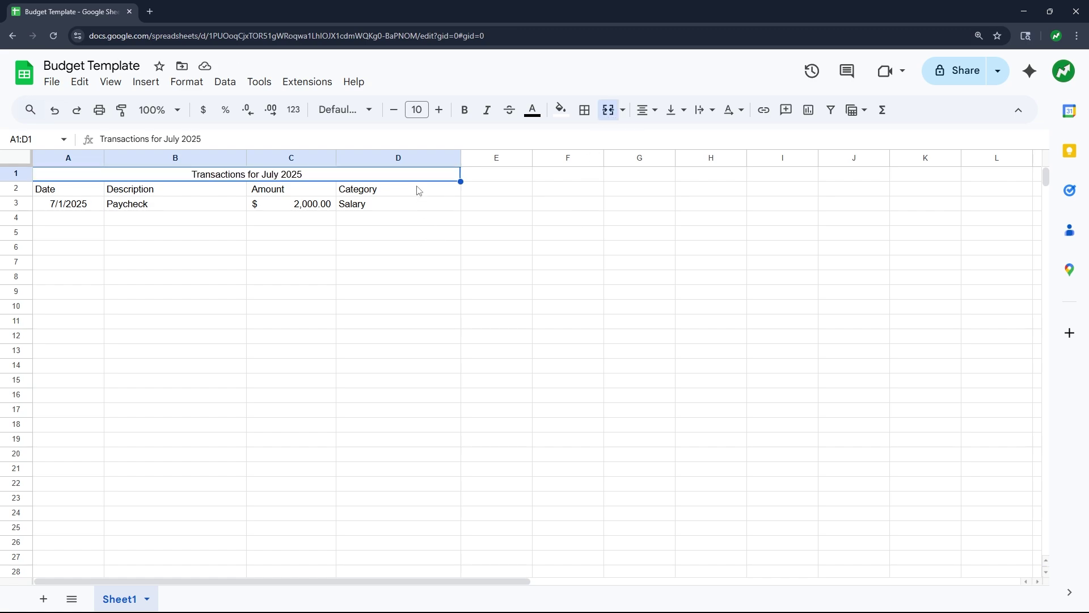
# - Apply all borders to the transactions table range A1:D27
pyautogui.moveTo(411, 180); pyautogui.dragTo(433, 559)
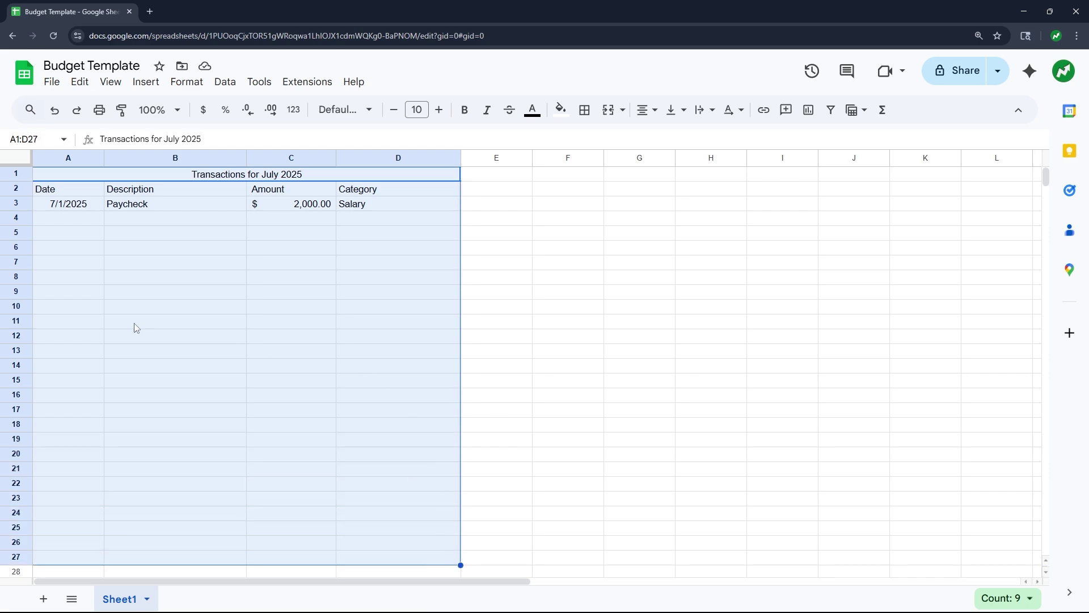
pyautogui.click(584, 118)
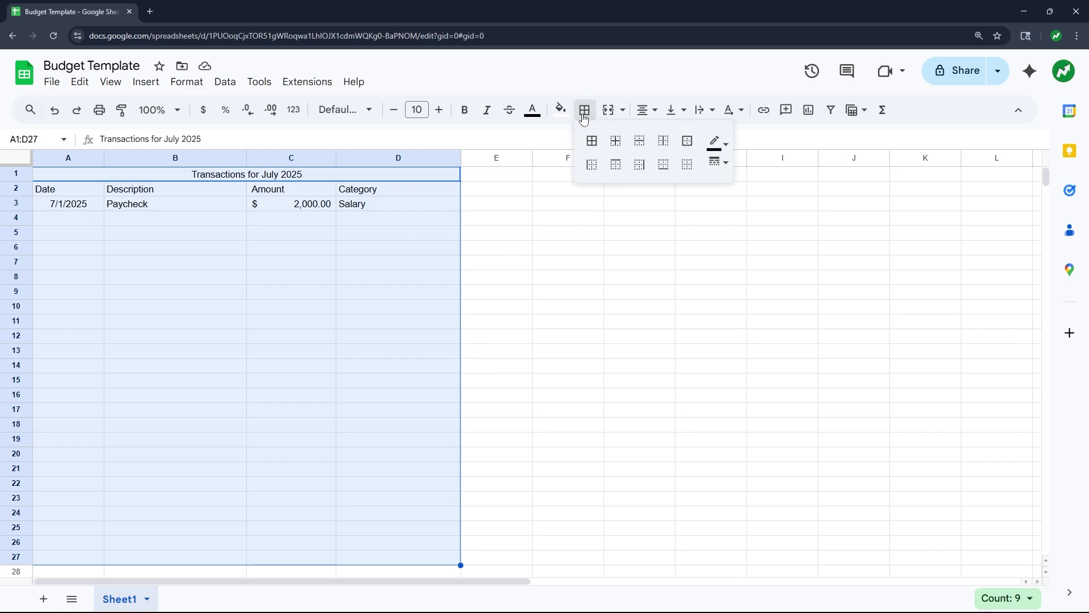
pyautogui.click(593, 148)
pyautogui.click(283, 253)
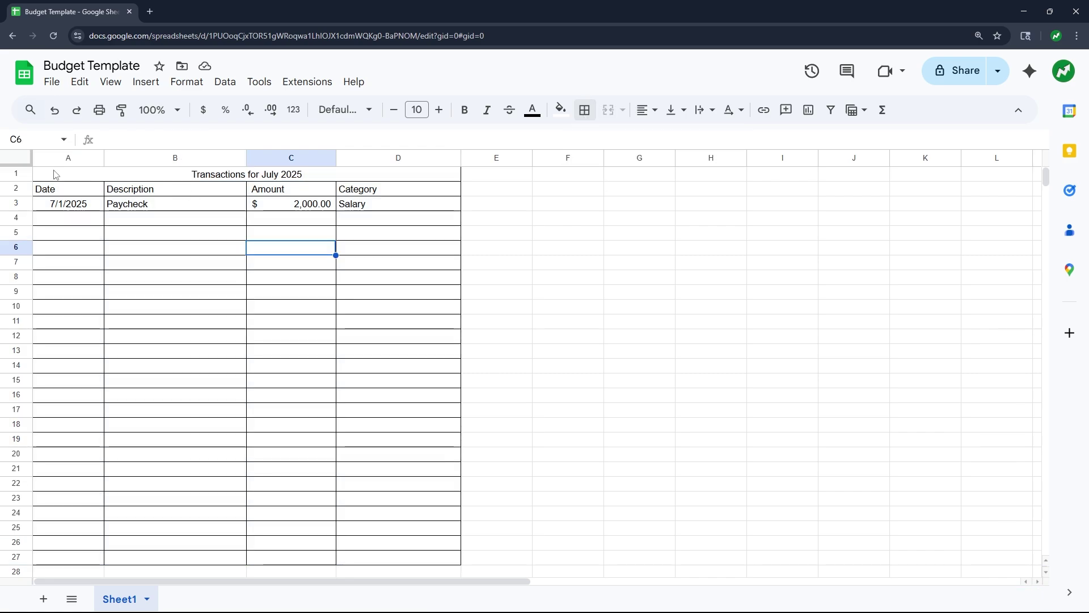
# - Change the font of the entire sheet to Montserrat
pyautogui.click(22, 161)
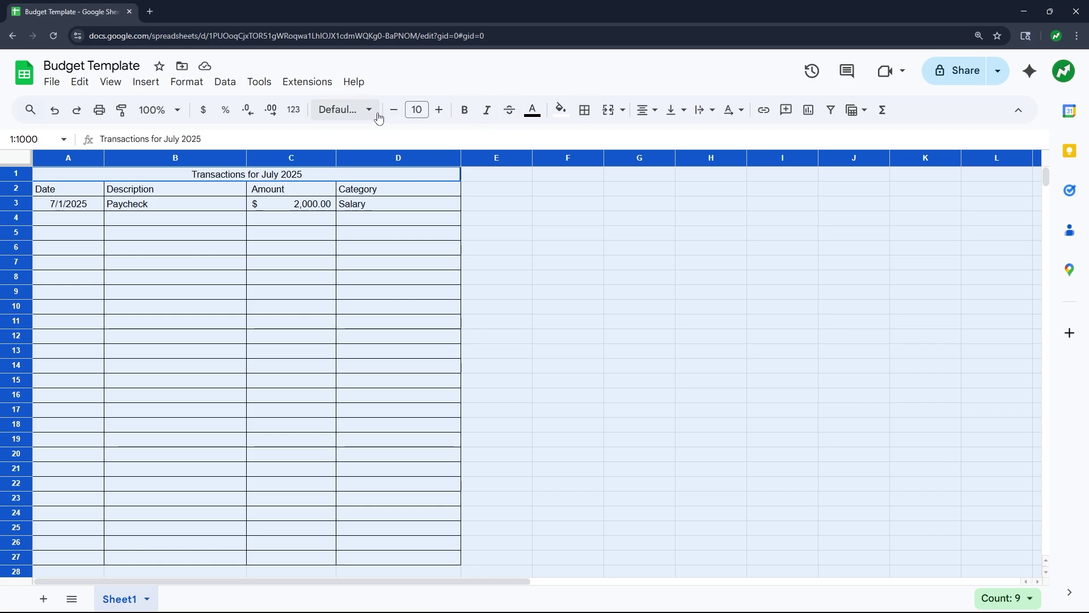
pyautogui.click(359, 112)
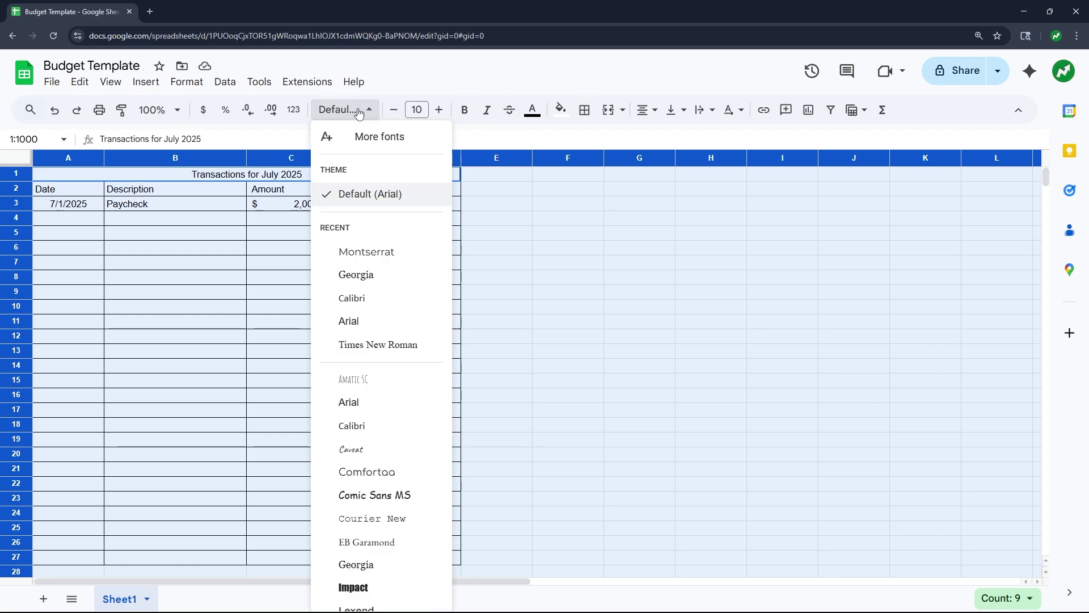
pyautogui.click(403, 258)
pyautogui.click(312, 254)
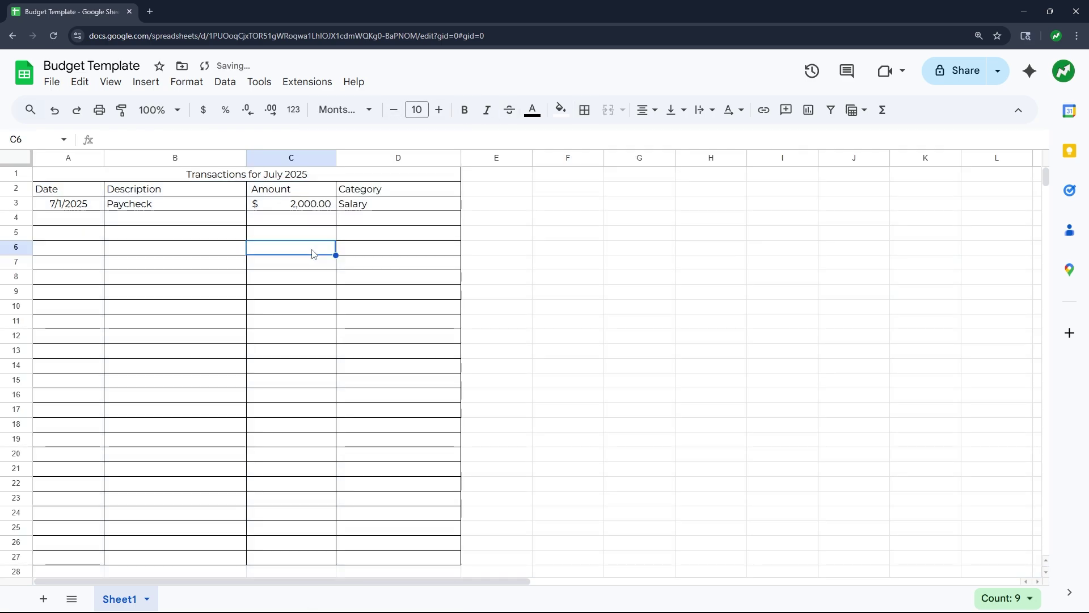
# - Increase the font size of the transactions title in row 1 to 12
pyautogui.click(274, 178)
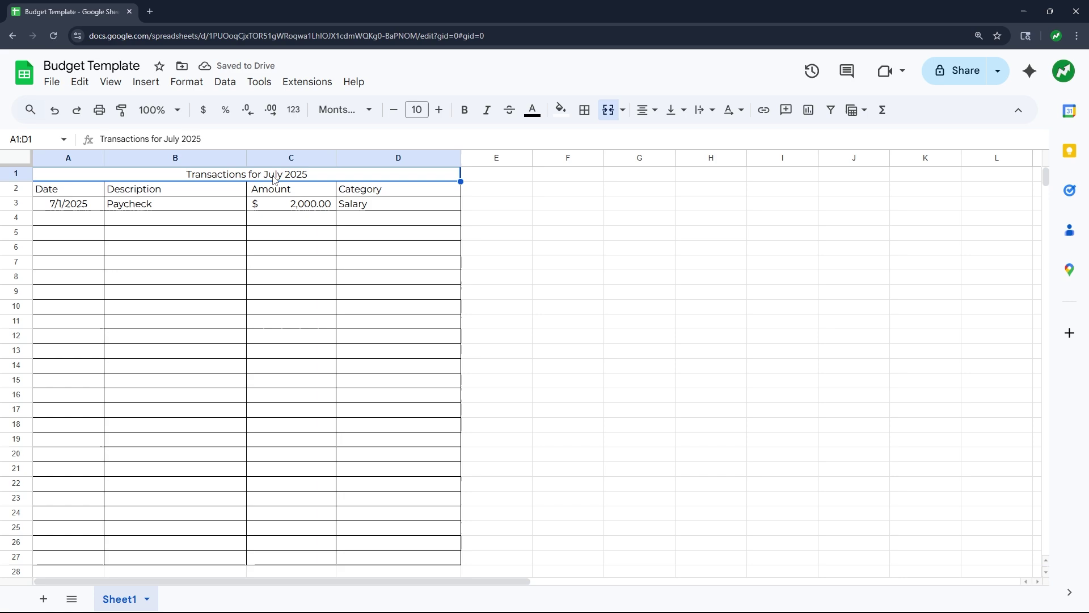
pyautogui.click(439, 113)
pyautogui.click(440, 114)
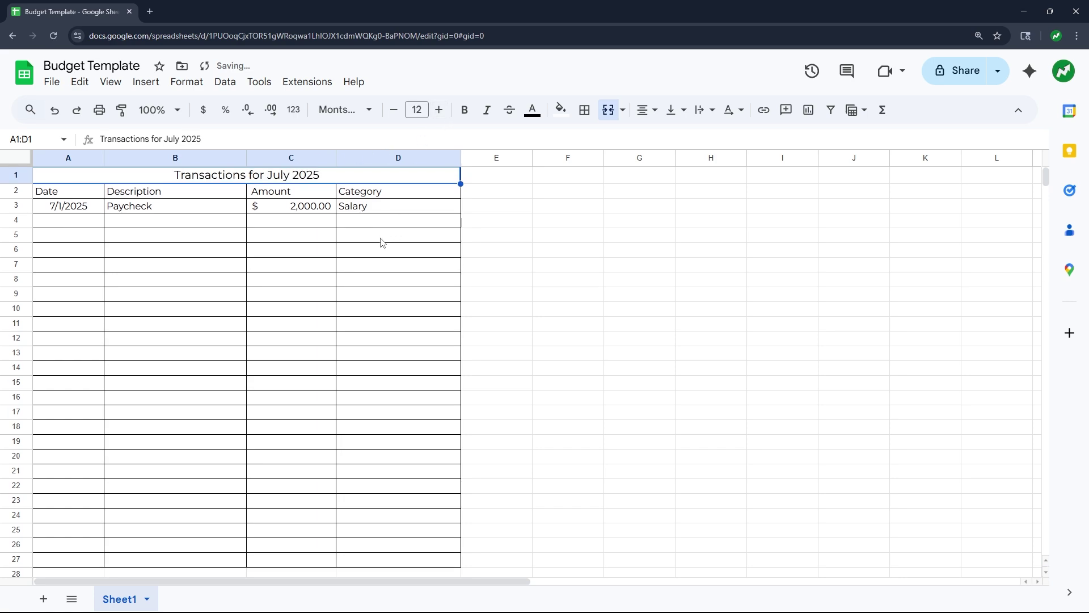
pyautogui.click(253, 278)
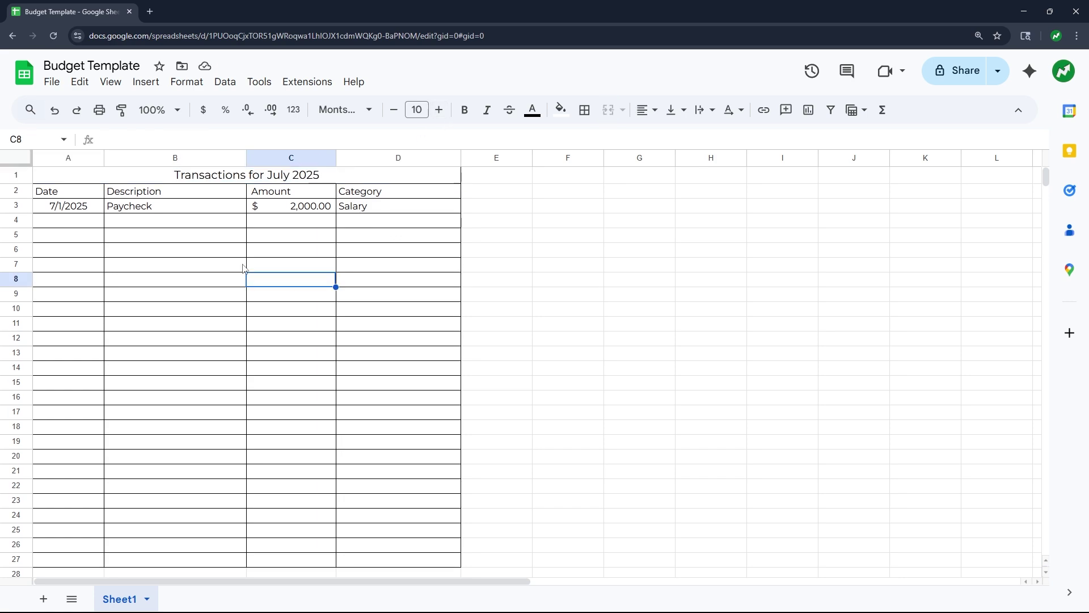
# - Make all text in rows 1 and 2 bold
pyautogui.moveTo(17, 176); pyautogui.dragTo(20, 188)
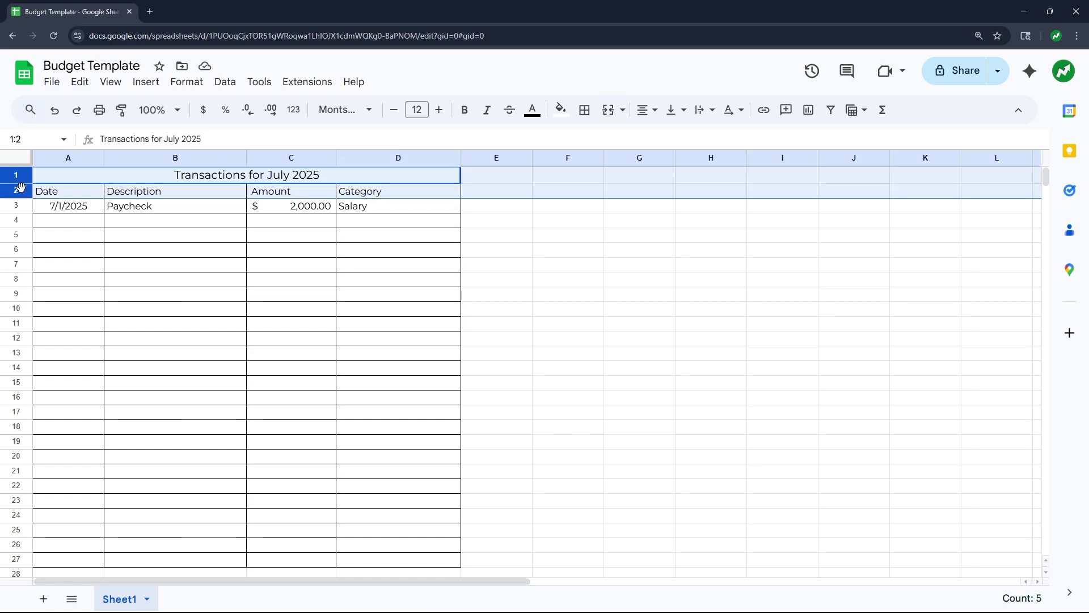
pyautogui.hotkey('ctrl', 'b')
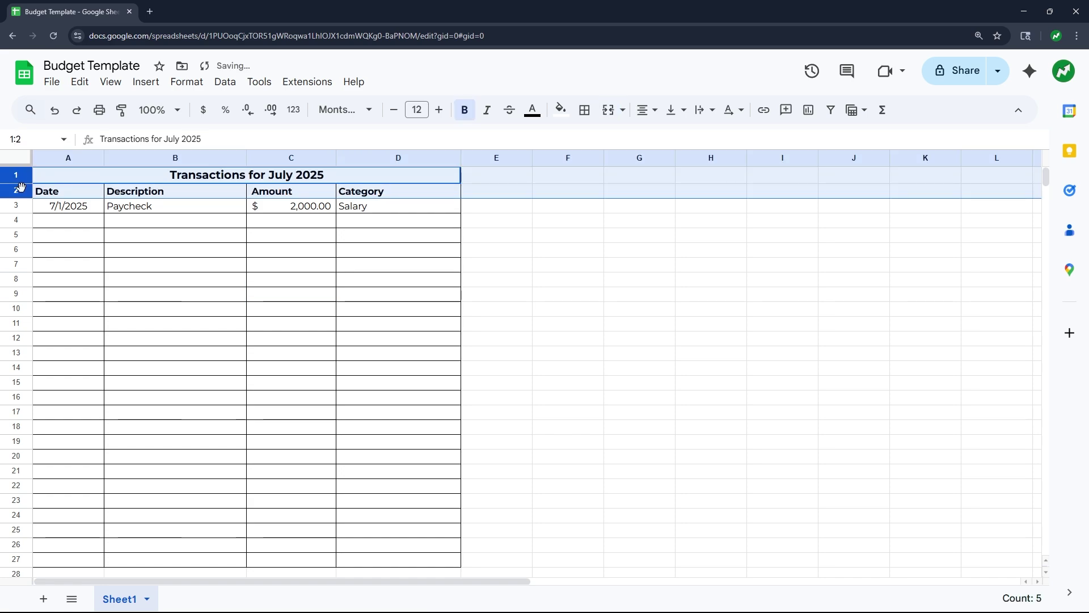
pyautogui.click(244, 265)
# - Fill the transactions table's column headers in A2:D2 with a light blue background
pyautogui.moveTo(57, 192); pyautogui.dragTo(443, 193)
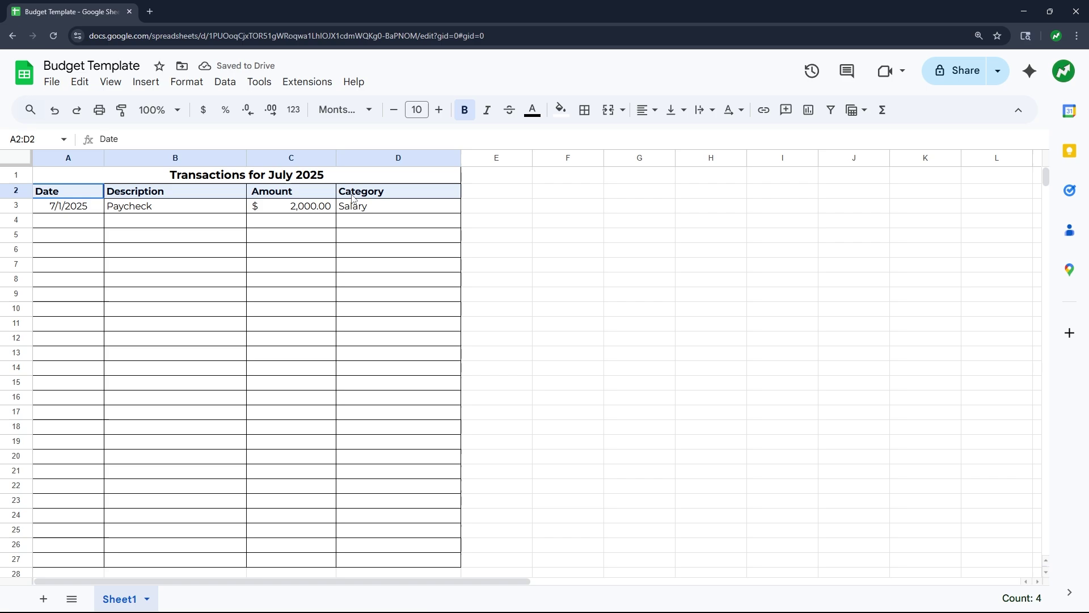
pyautogui.click(561, 110)
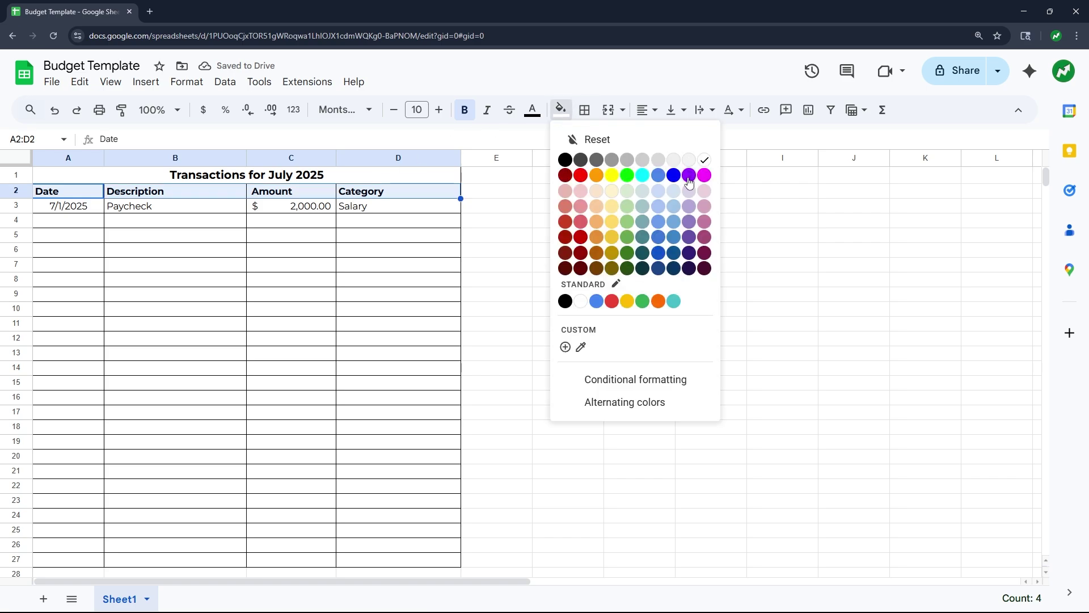
pyautogui.click(676, 196)
pyautogui.click(379, 262)
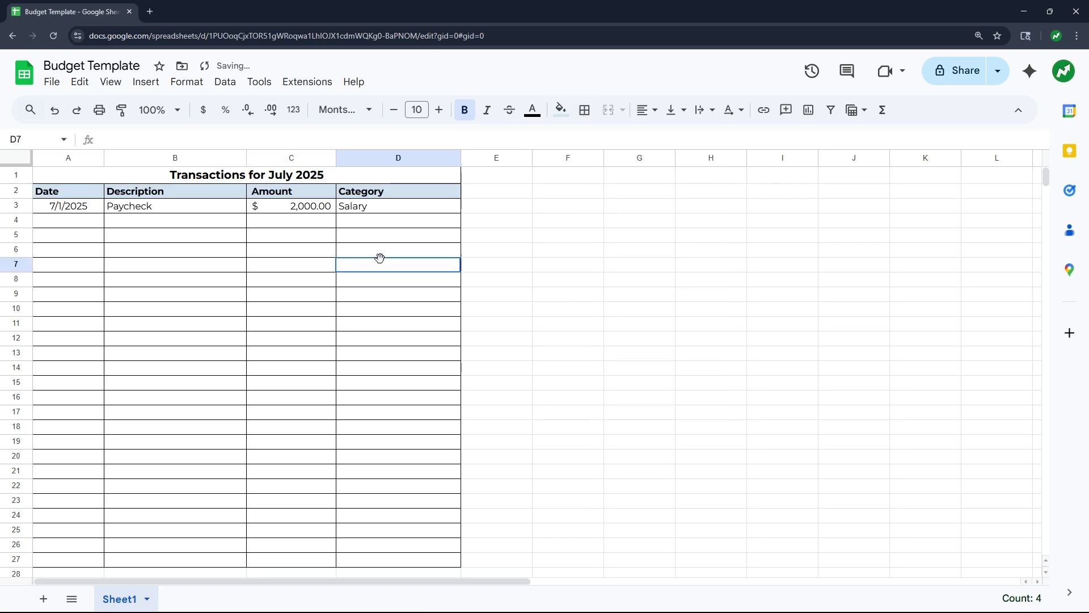
# - Give the merged transactions title in A1:D1 a dark blue fill and white text
pyautogui.click(269, 180)
pyautogui.click(560, 110)
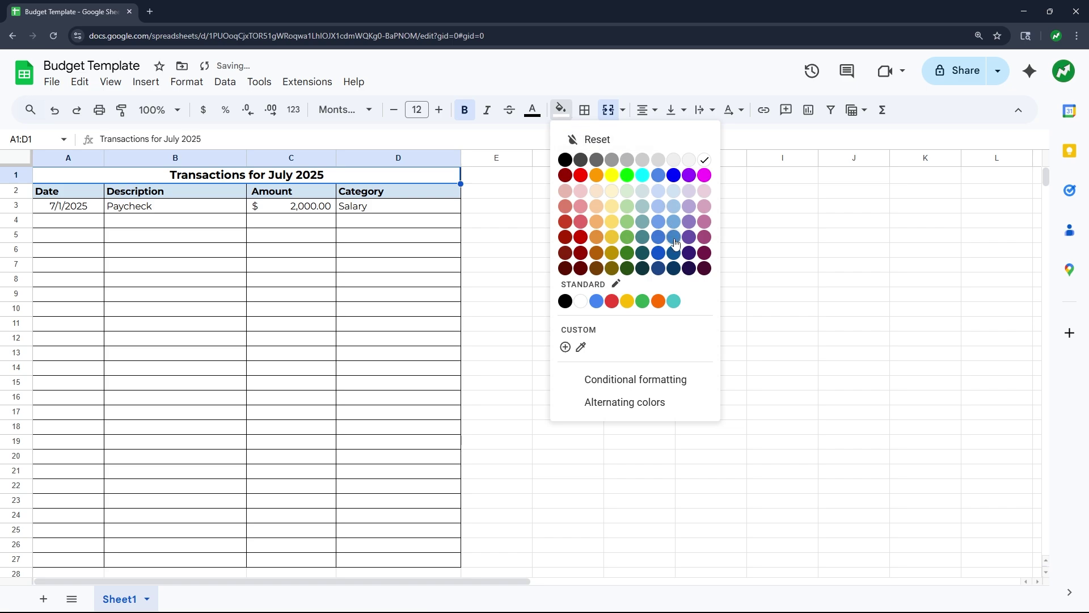
pyautogui.click(676, 269)
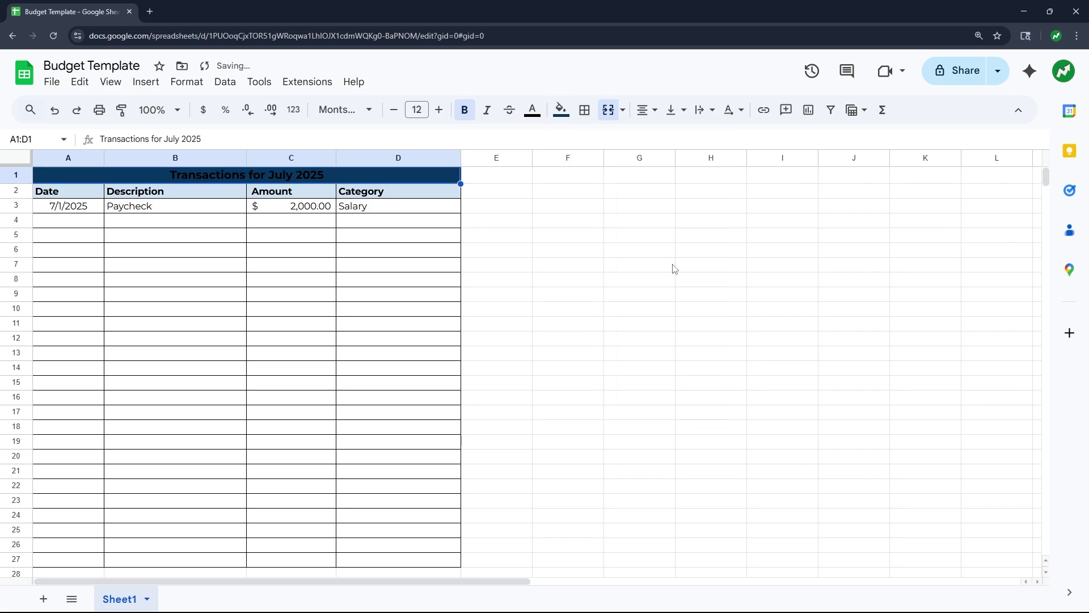
pyautogui.click(534, 114)
pyautogui.click(675, 160)
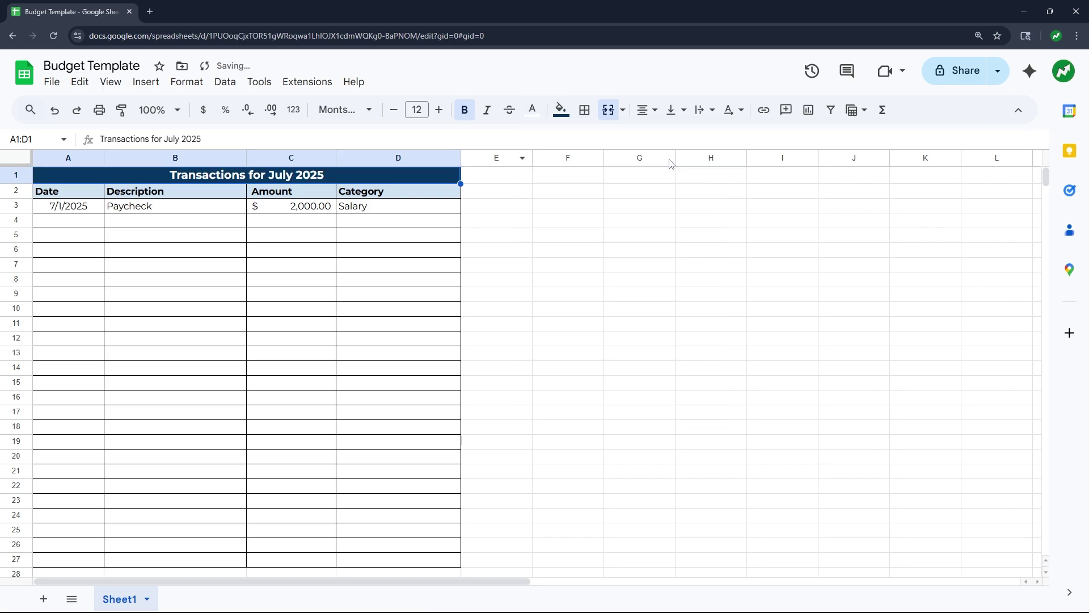
pyautogui.click(562, 208)
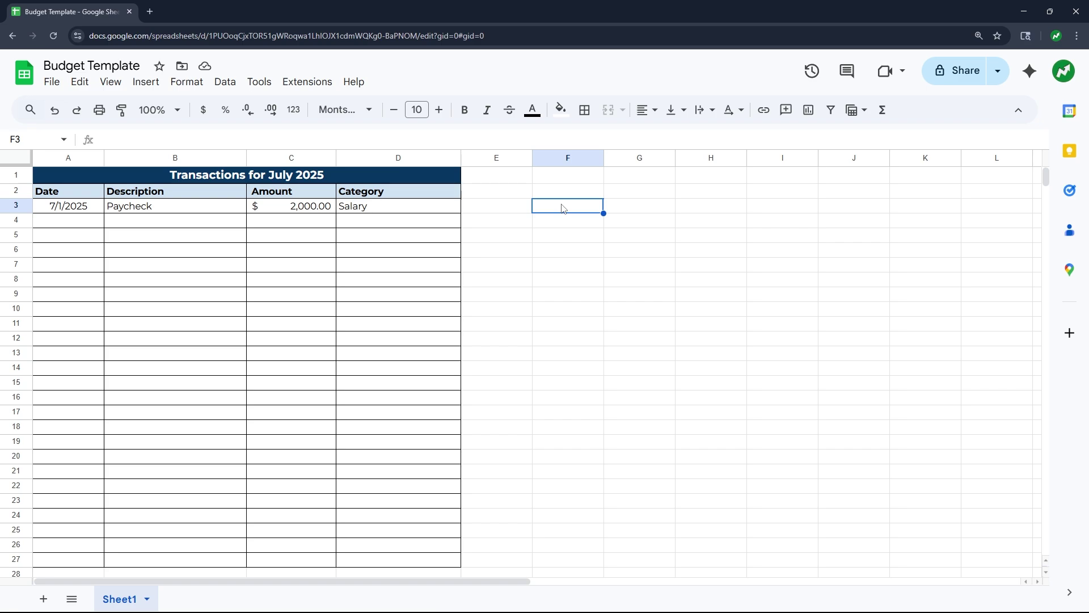
# - Set the width of column E to 25 pixels
pyautogui.click(497, 157)
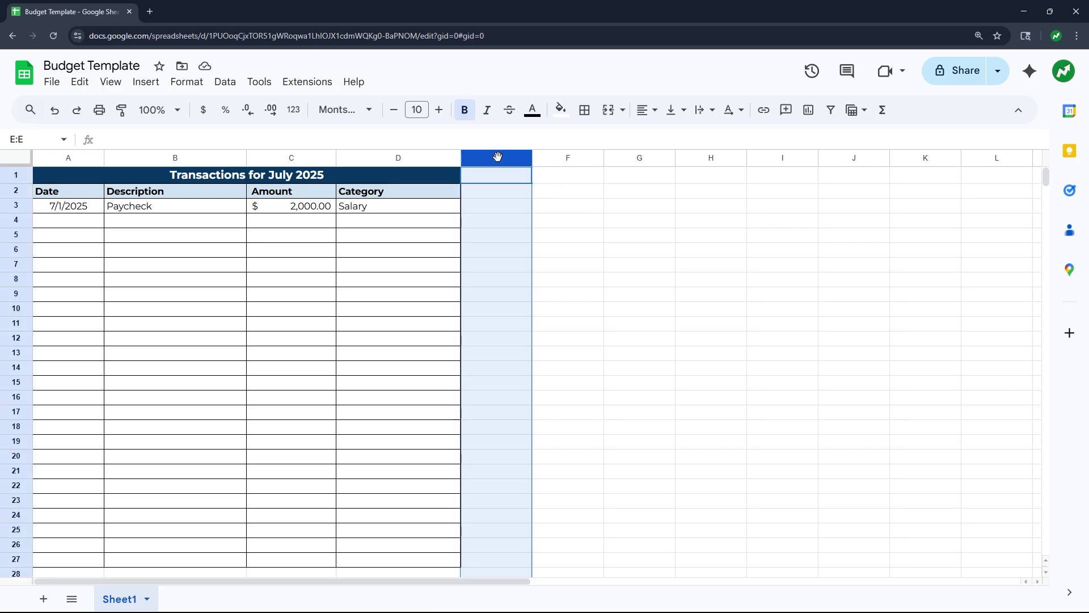
pyautogui.rightClick(498, 158)
pyautogui.click(518, 344)
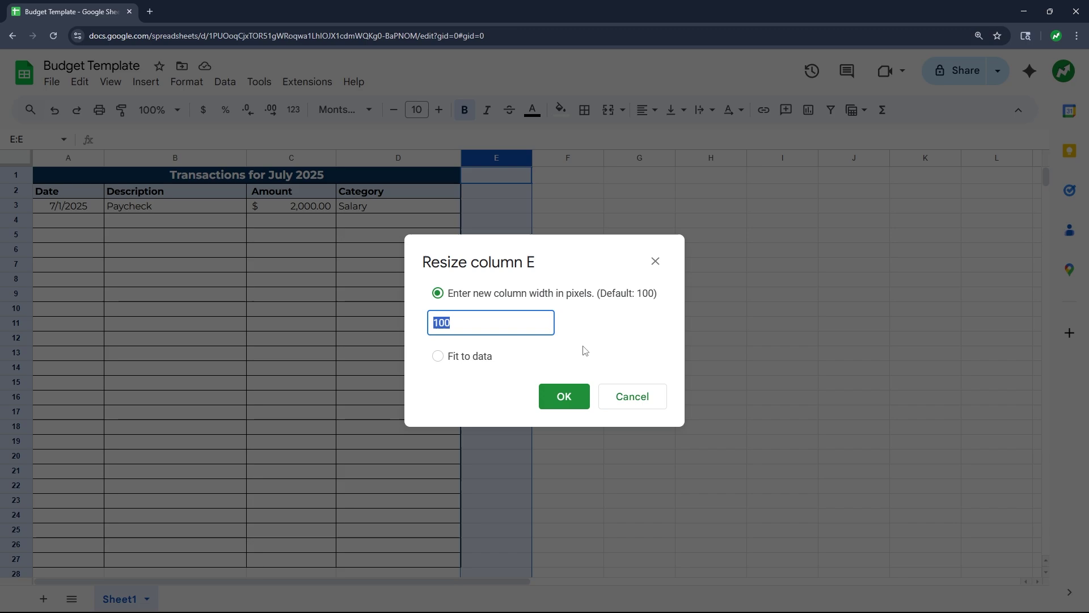
pyautogui.write('25')
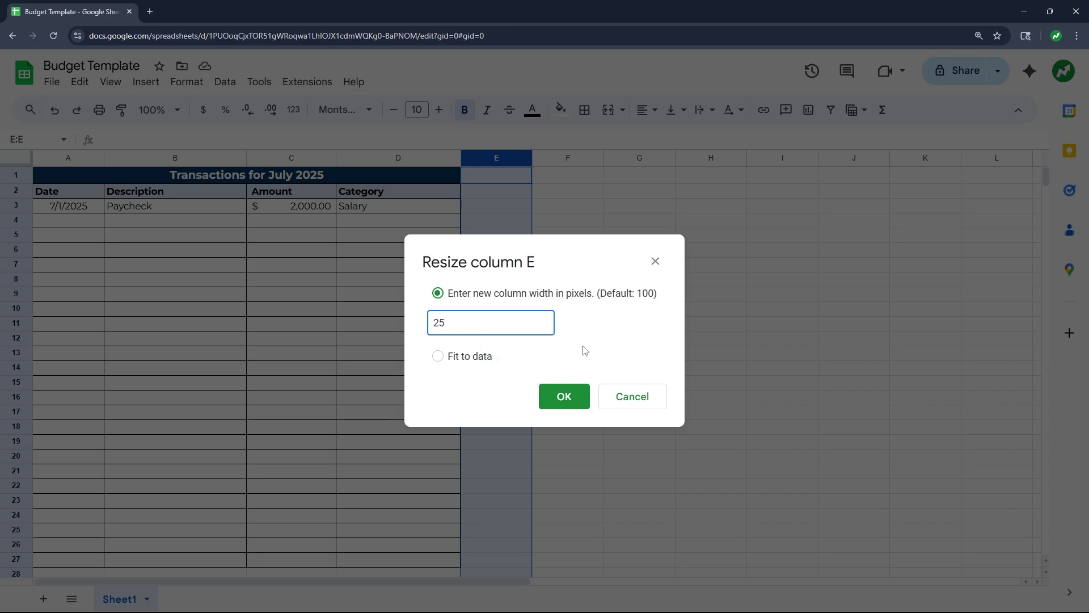
pyautogui.click(573, 397)
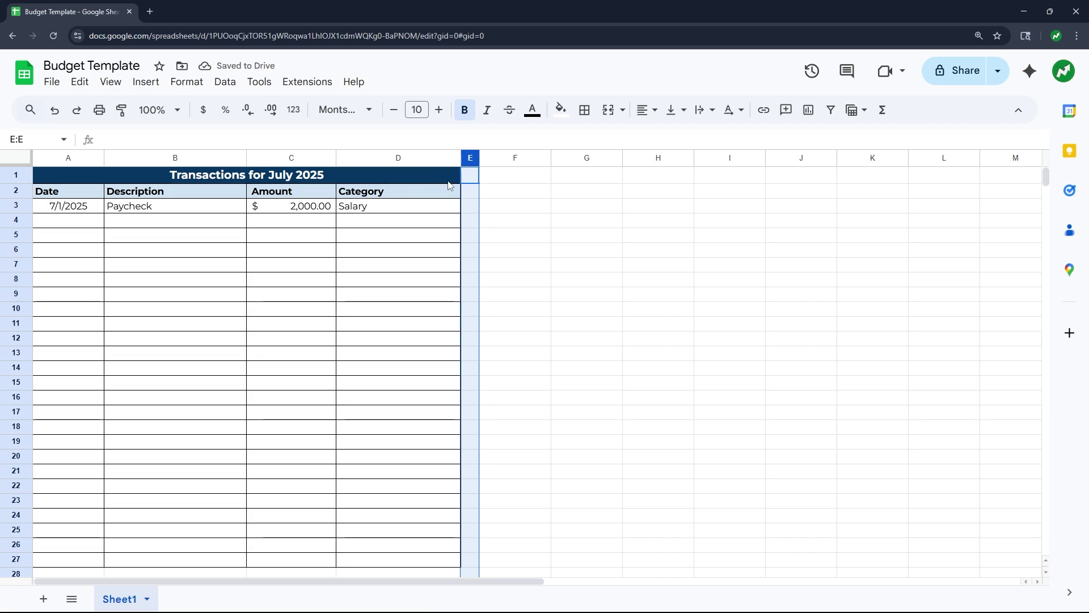
# - Enter the title "Budget for July 2025" in cell F1
pyautogui.click(509, 179)
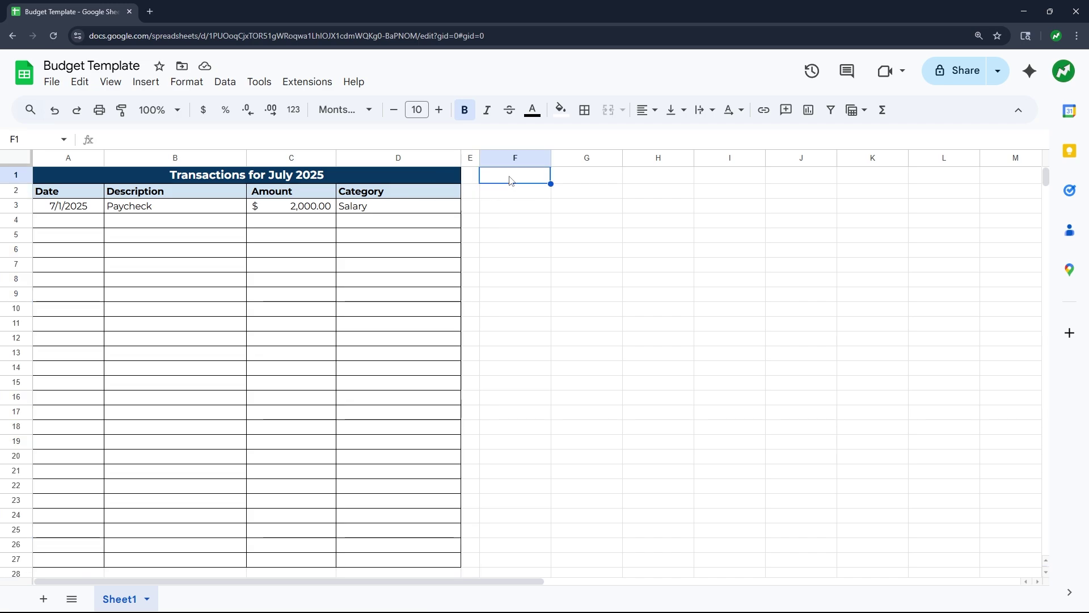
pyautogui.write('Bu')
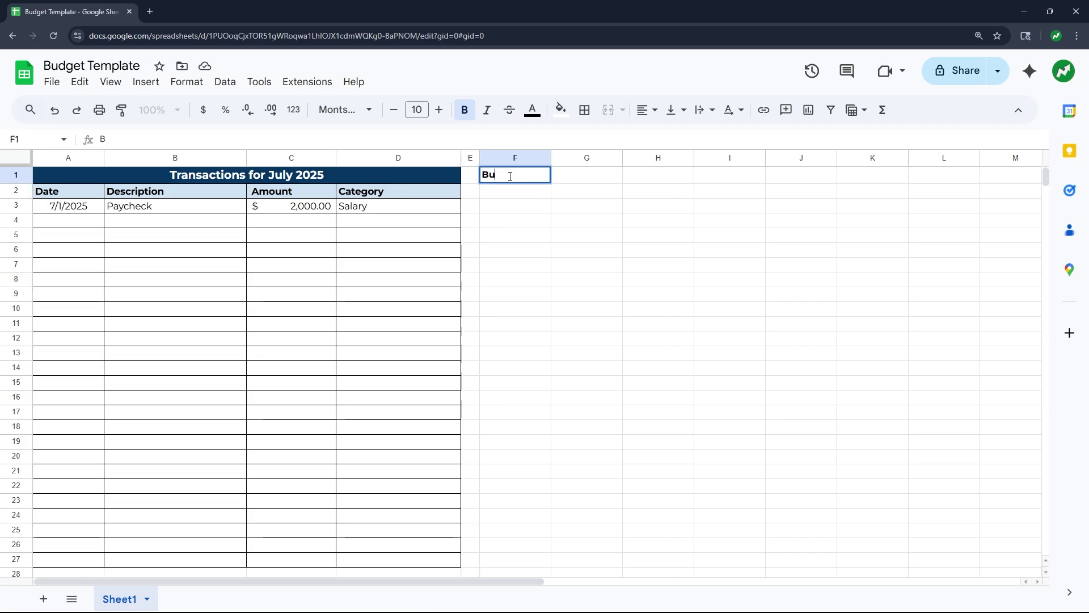
pyautogui.write('dget for')
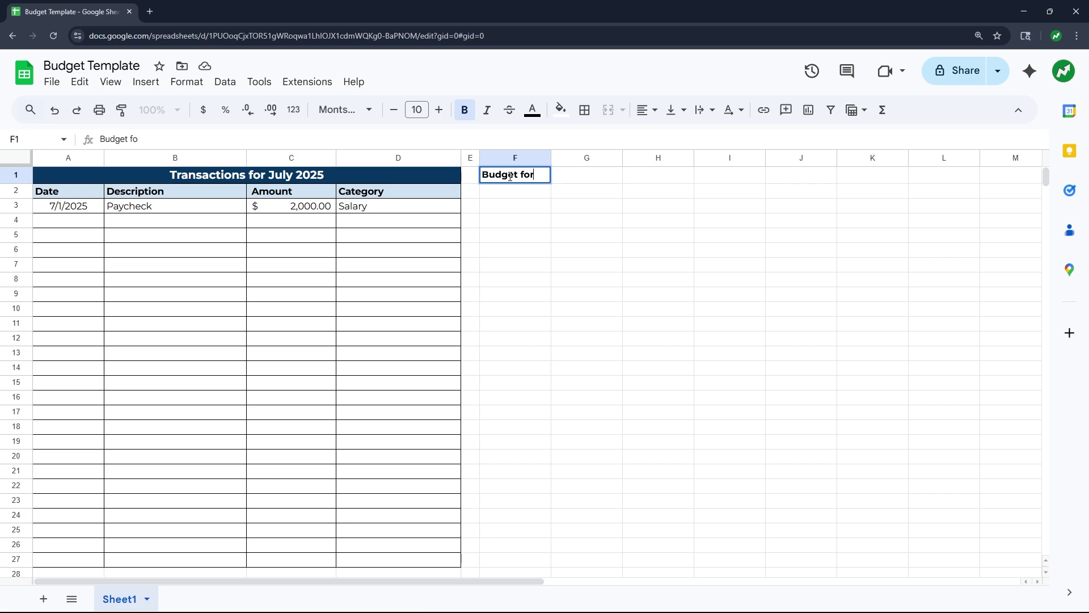
pyautogui.write(' July 2025')
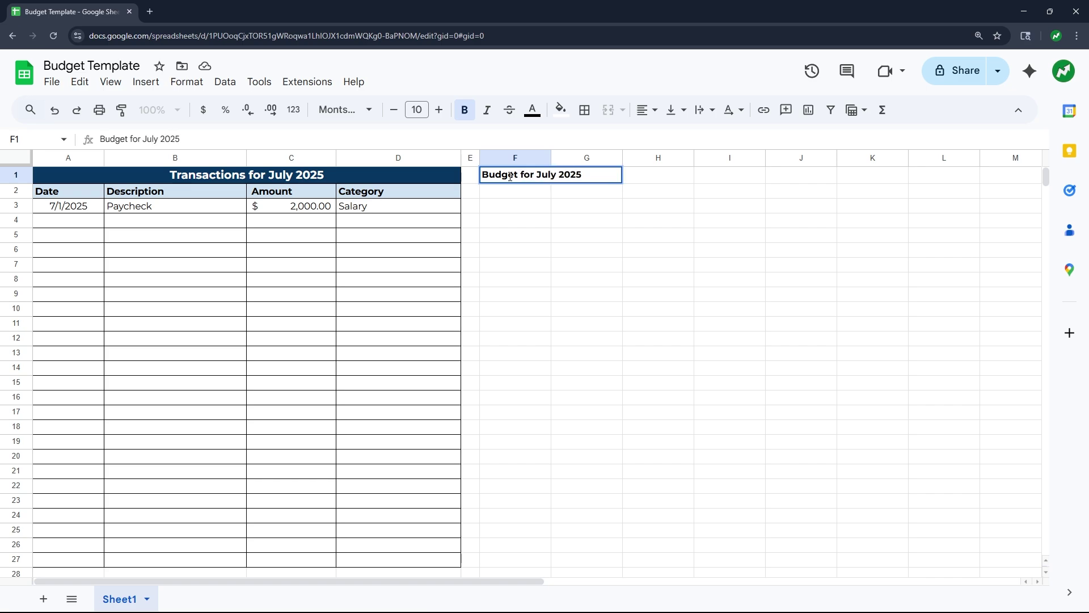
pyautogui.press('Return')
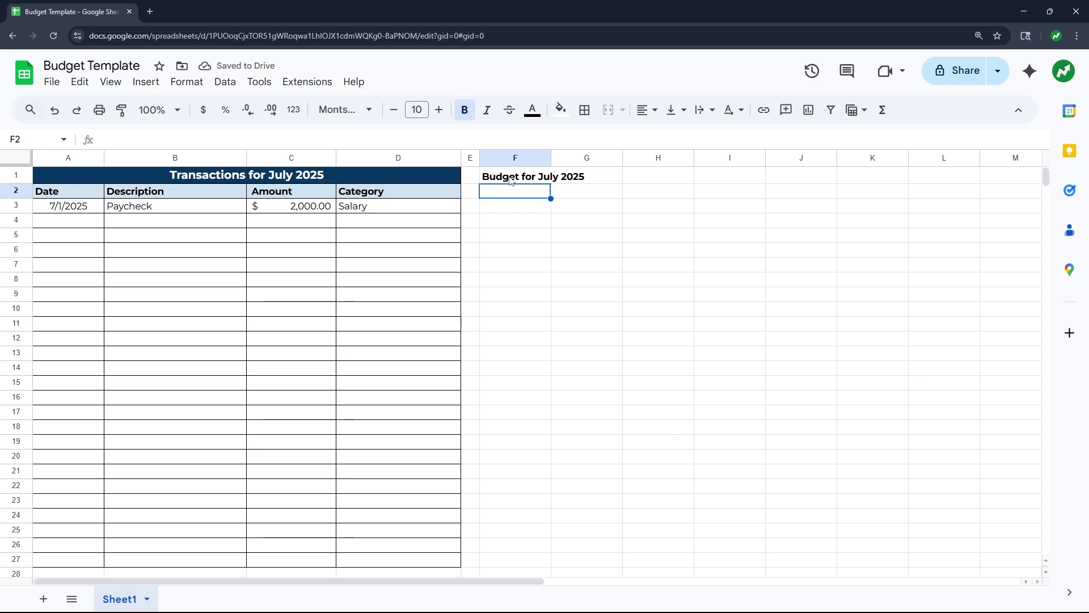
# - Enter the budget table's column headers Category, Type, Budget, Actual, Pct and Progress in F2:K2
pyautogui.write('Category')
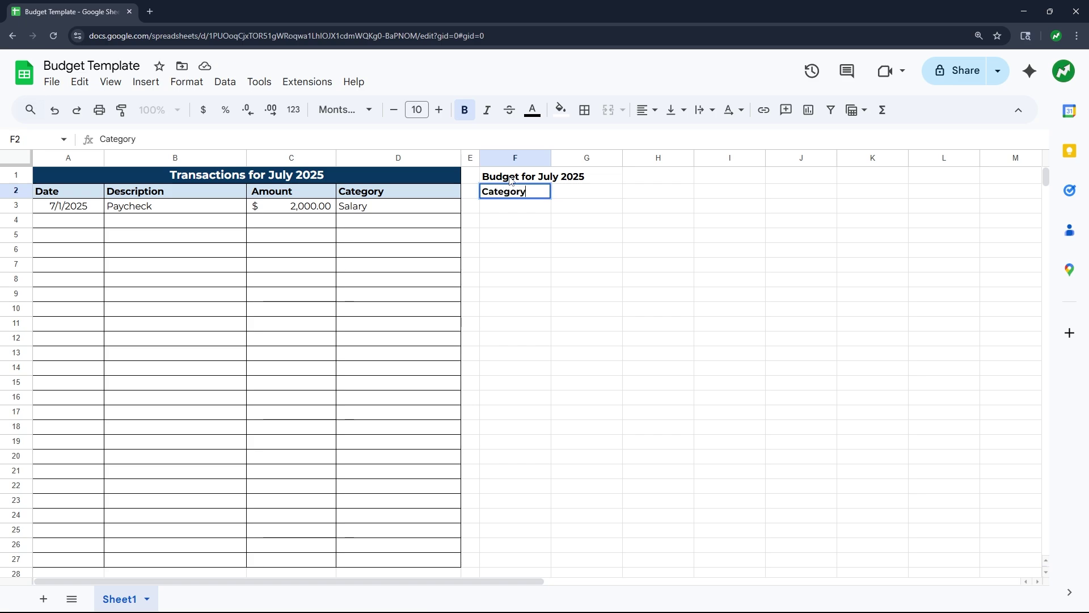
pyautogui.press('Tab')
pyautogui.write('T')
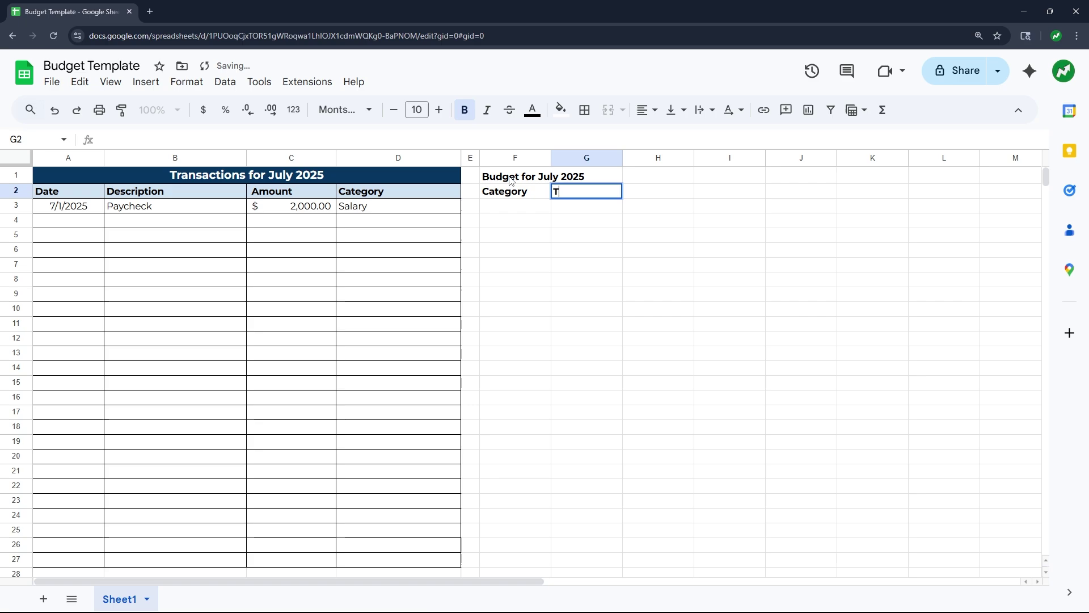
pyautogui.write('ype')
pyautogui.press('Tab')
pyautogui.write('Budget')
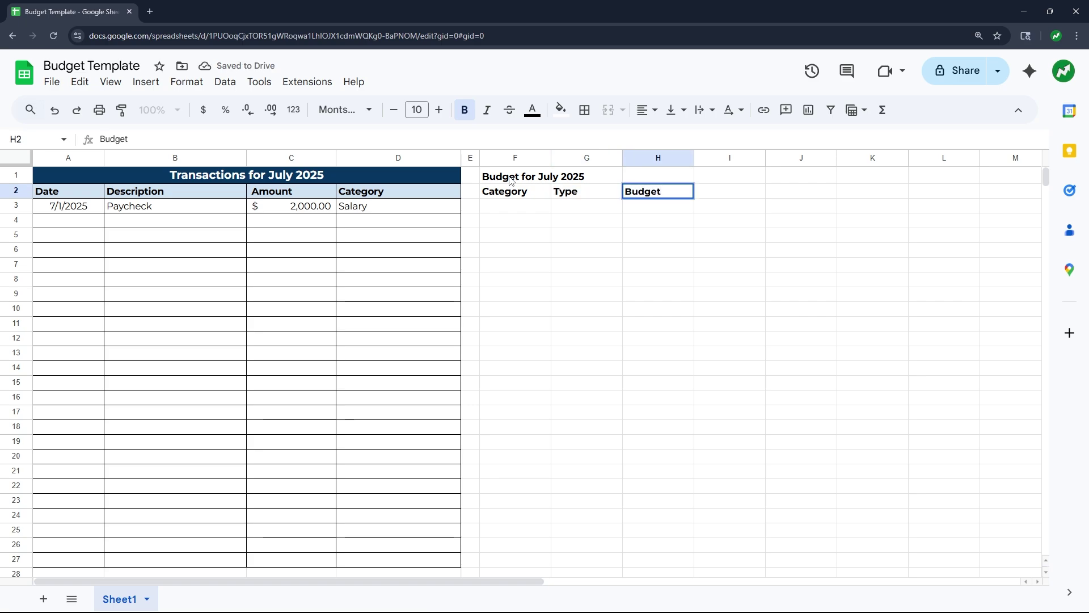
pyautogui.press('Tab')
pyautogui.write('Actual')
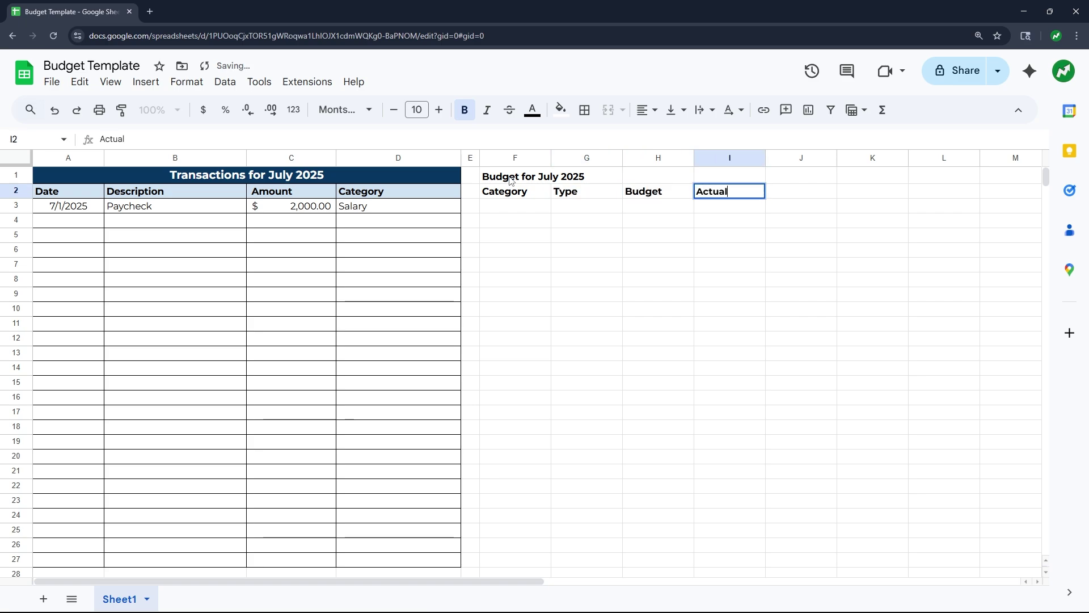
pyautogui.press('Tab')
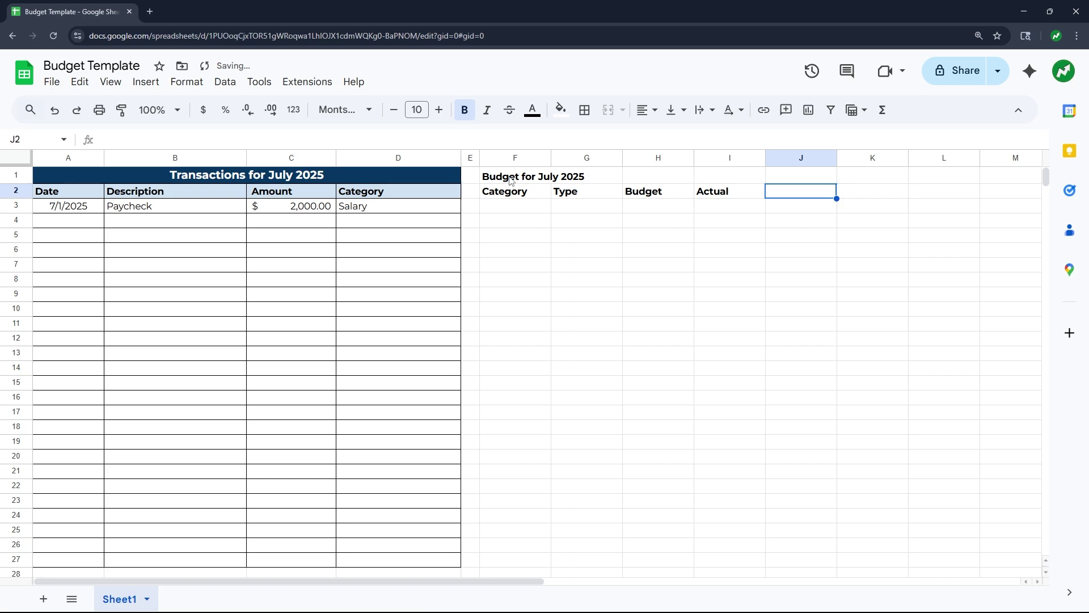
pyautogui.write('Pct')
pyautogui.press('Tab')
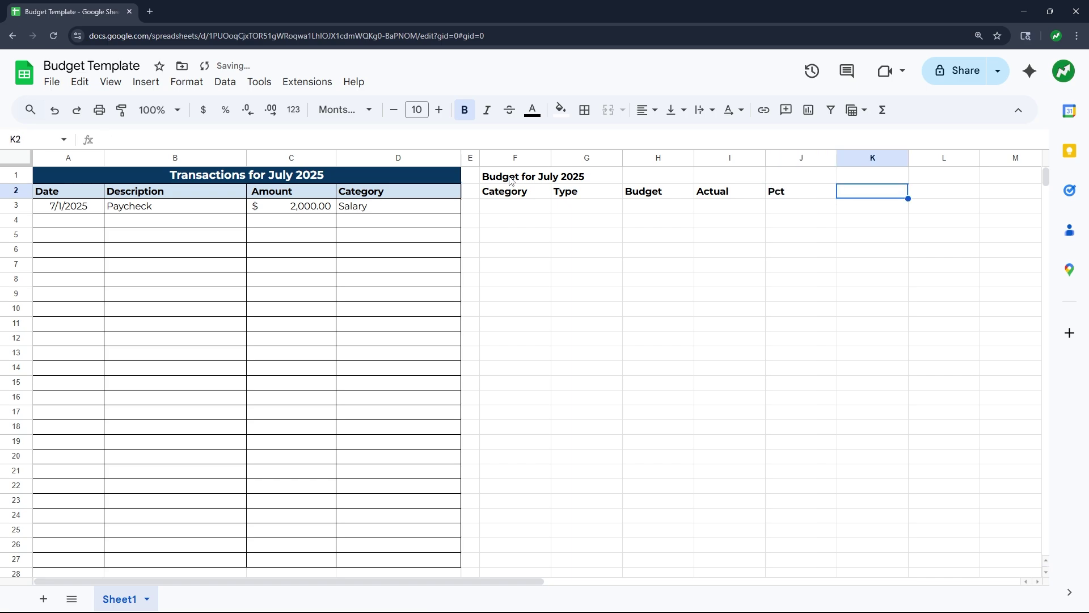
pyautogui.write('Progress')
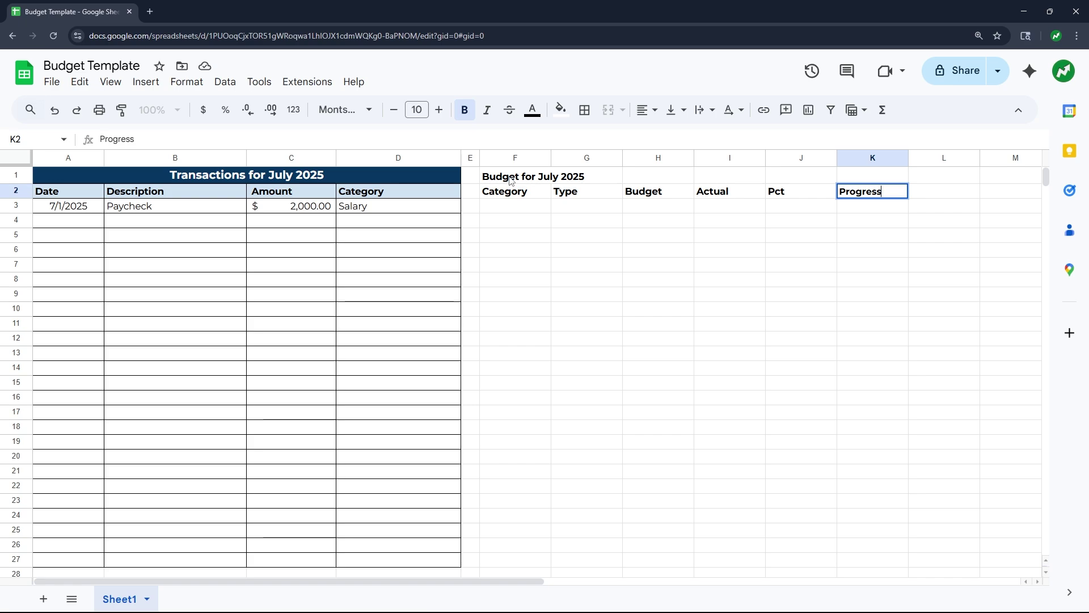
# - Set the width of column F to 175 pixels
pyautogui.click(516, 161)
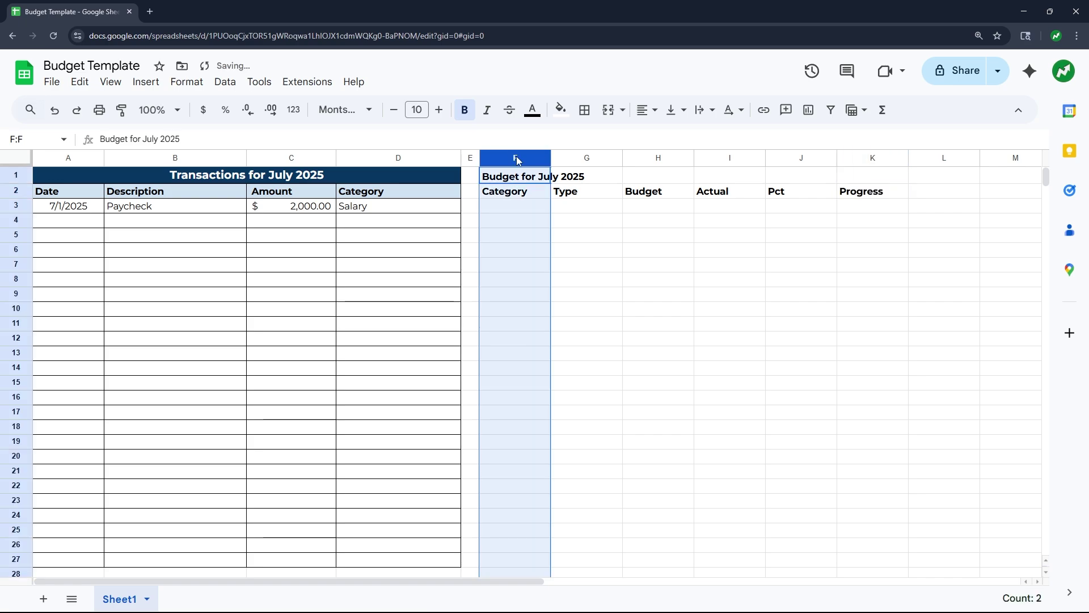
pyautogui.rightClick(517, 161)
pyautogui.click(634, 357)
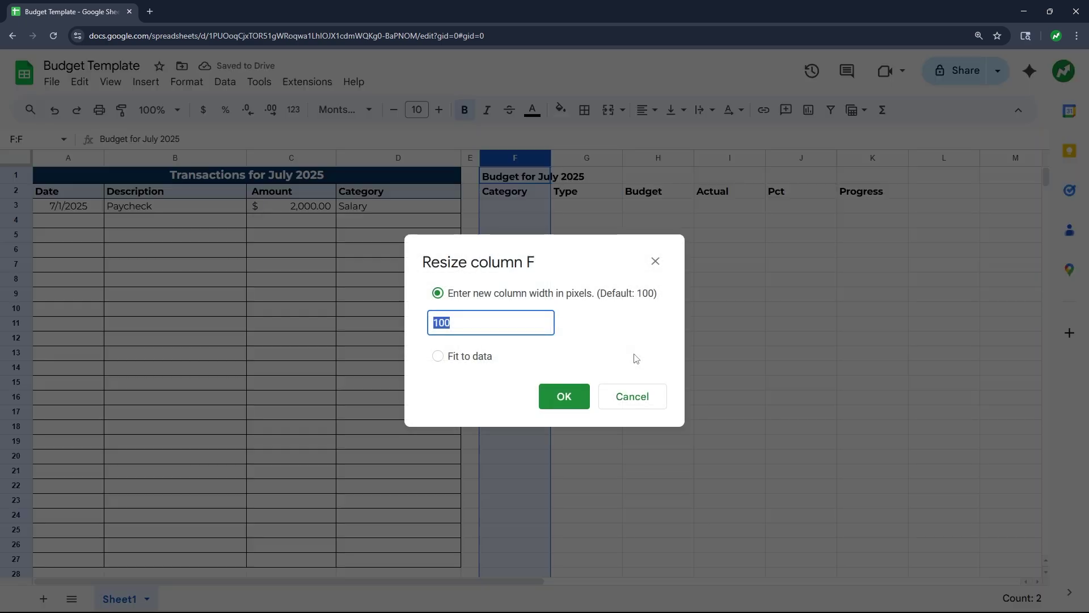
pyautogui.write('175')
pyautogui.press('Return')
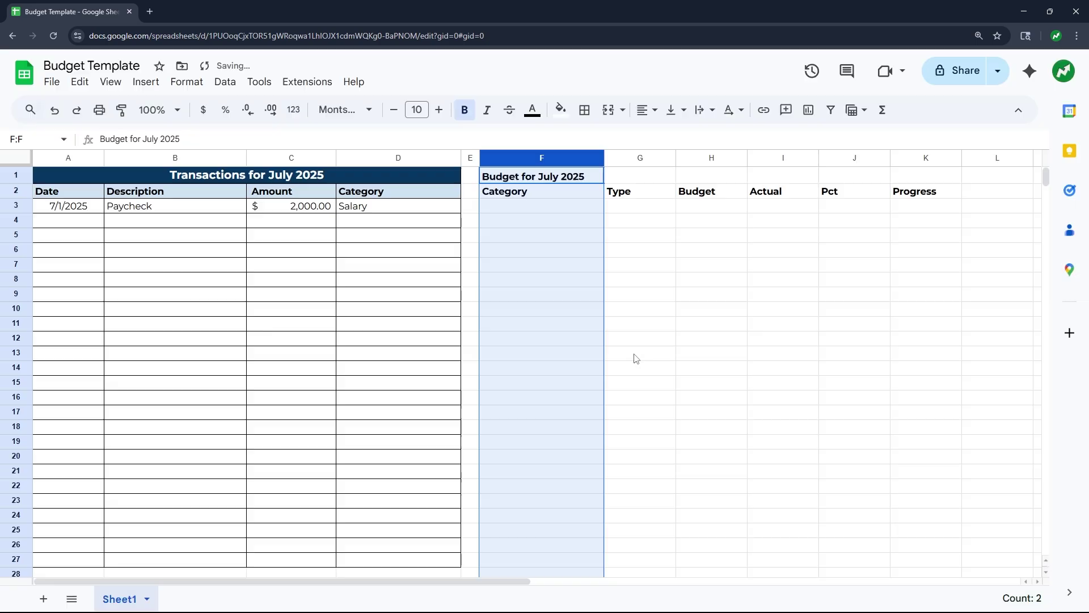
# - Set the width of the Pct column J to 75 pixels
pyautogui.click(797, 216)
pyautogui.click(854, 158)
pyautogui.rightClick(855, 158)
pyautogui.click(918, 344)
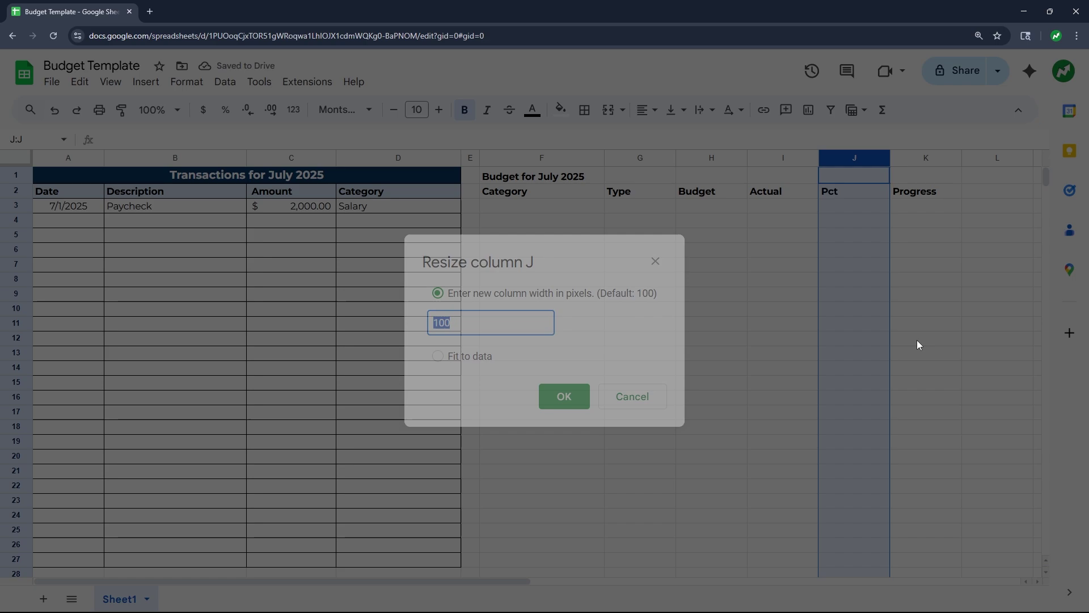
pyautogui.write('75')
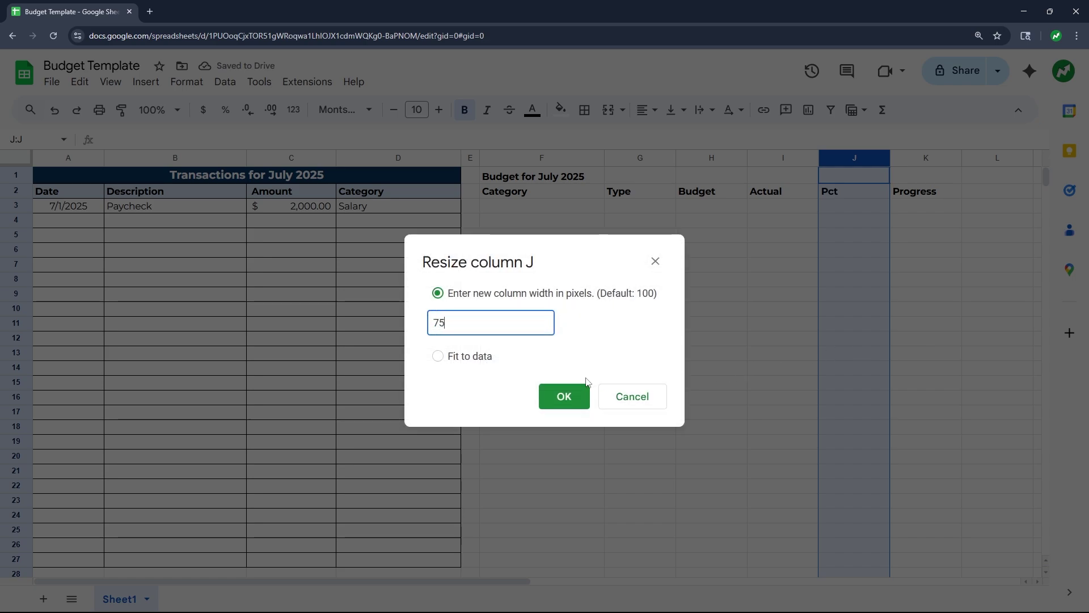
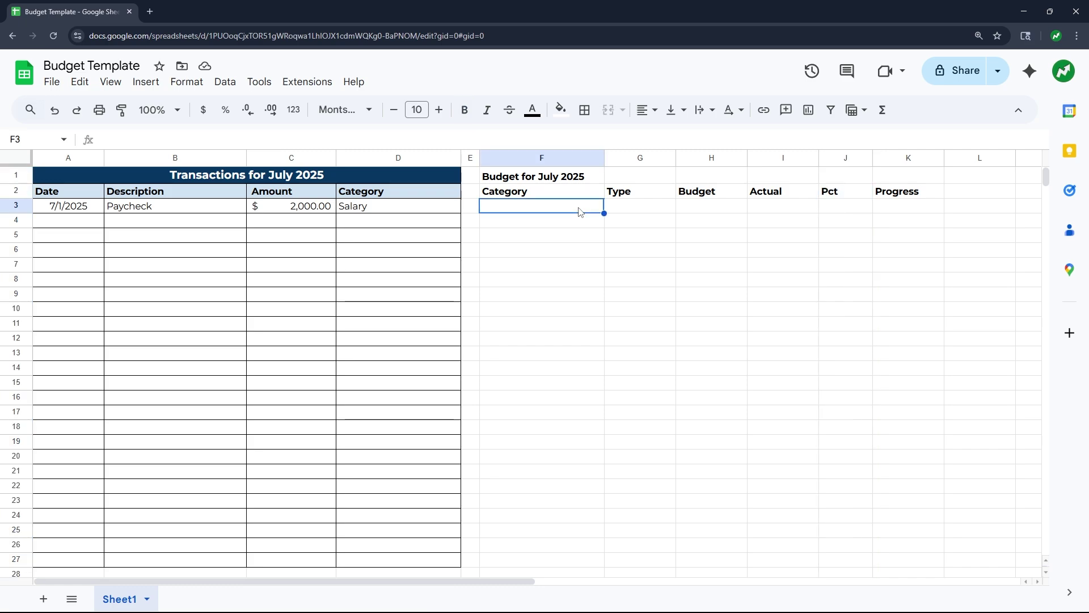
# - Add the category Salary with the type Income in row 3 of the budget table
pyautogui.write('Salary')
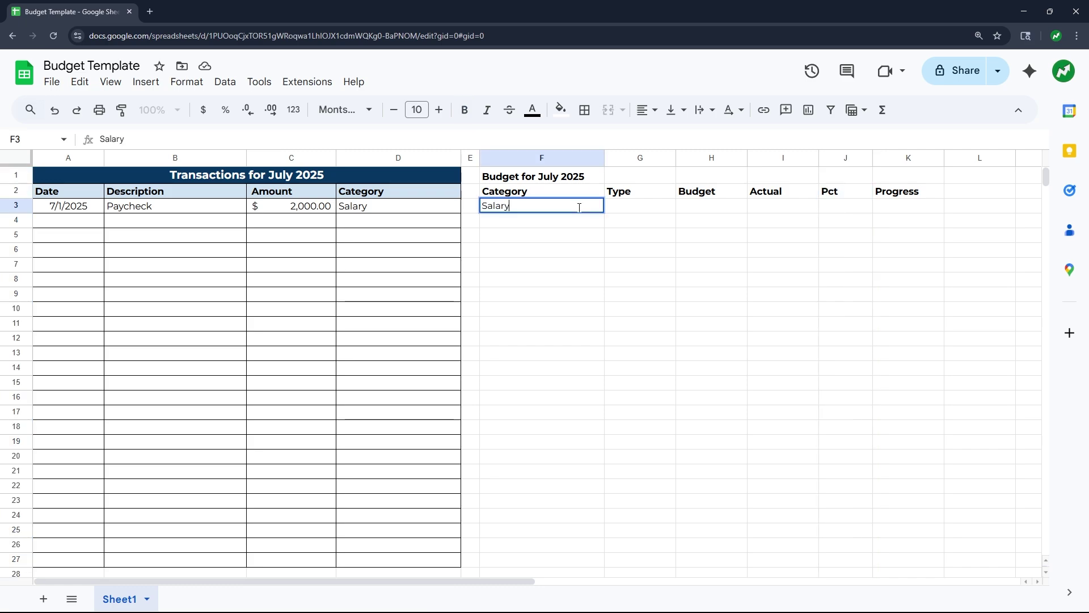
pyautogui.press('Tab')
pyautogui.write('Incom')
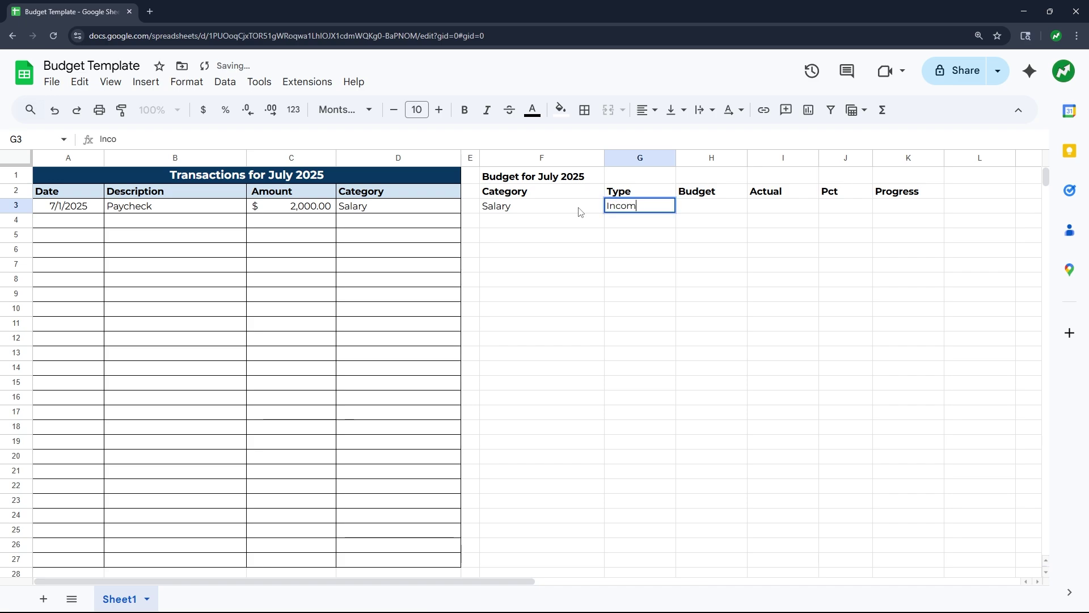
pyautogui.press('Return')
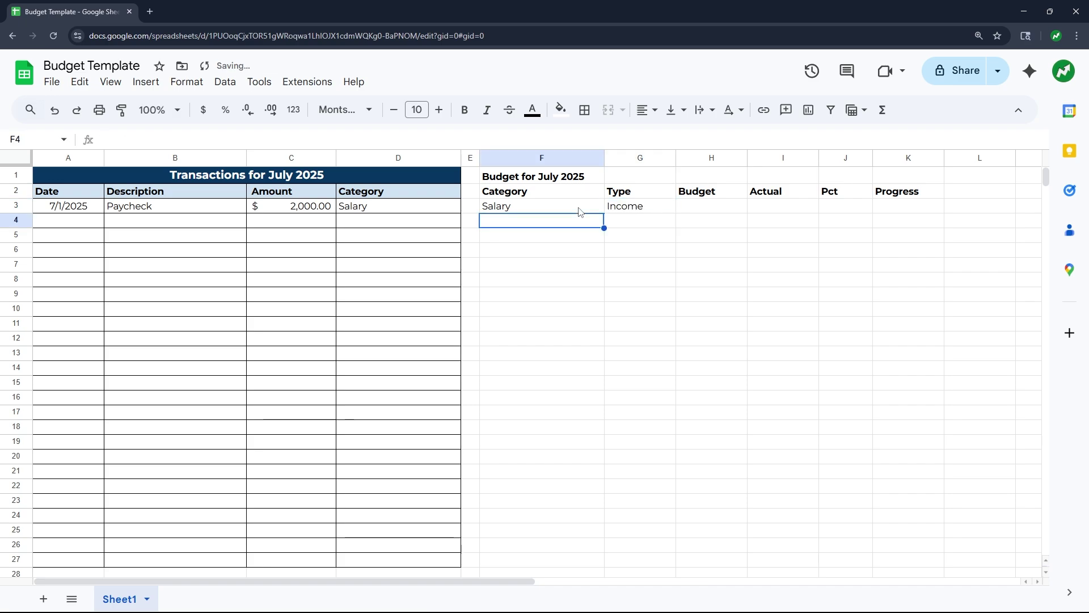
# - Add the categories Rent and General Expenses in F4:F5, both with the type Expenses
pyautogui.write('Rent')
pyautogui.press('Return')
pyautogui.write('Gen')
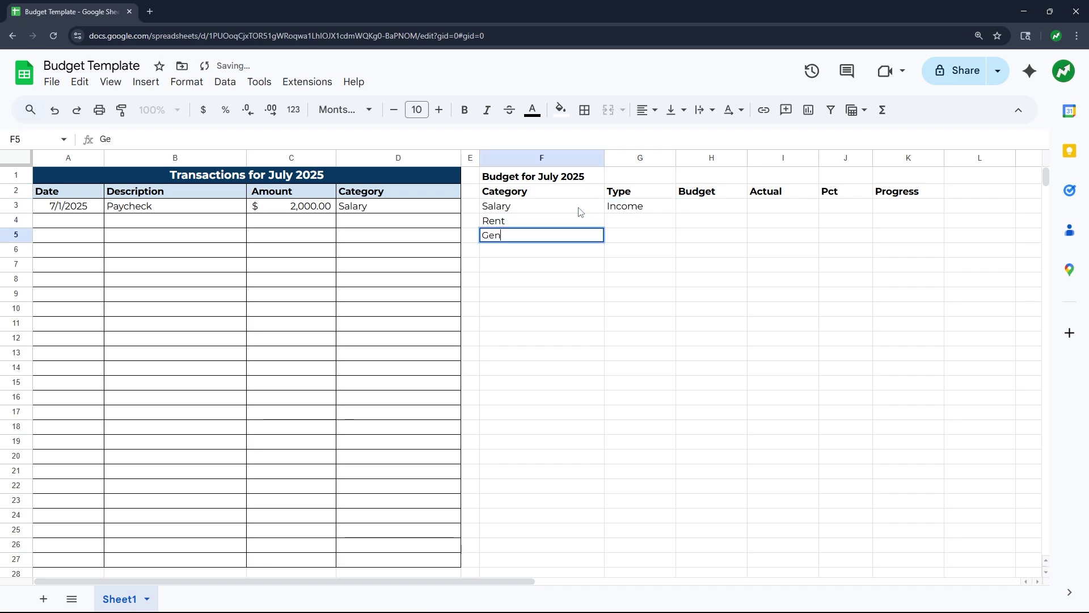
pyautogui.write('eral Expe')
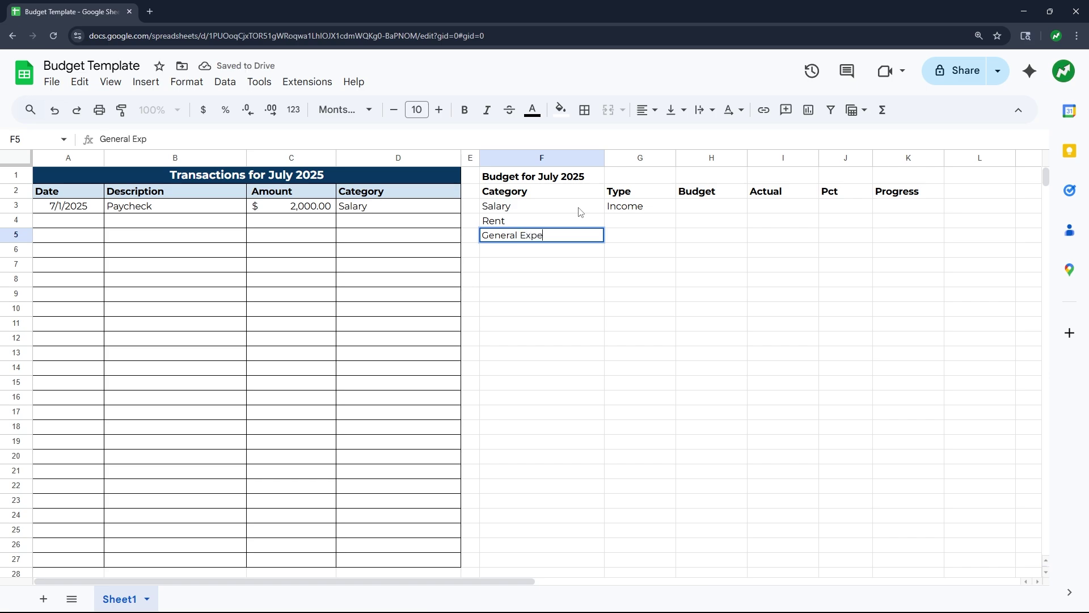
pyautogui.write('nbses')
pyautogui.press('Tab')
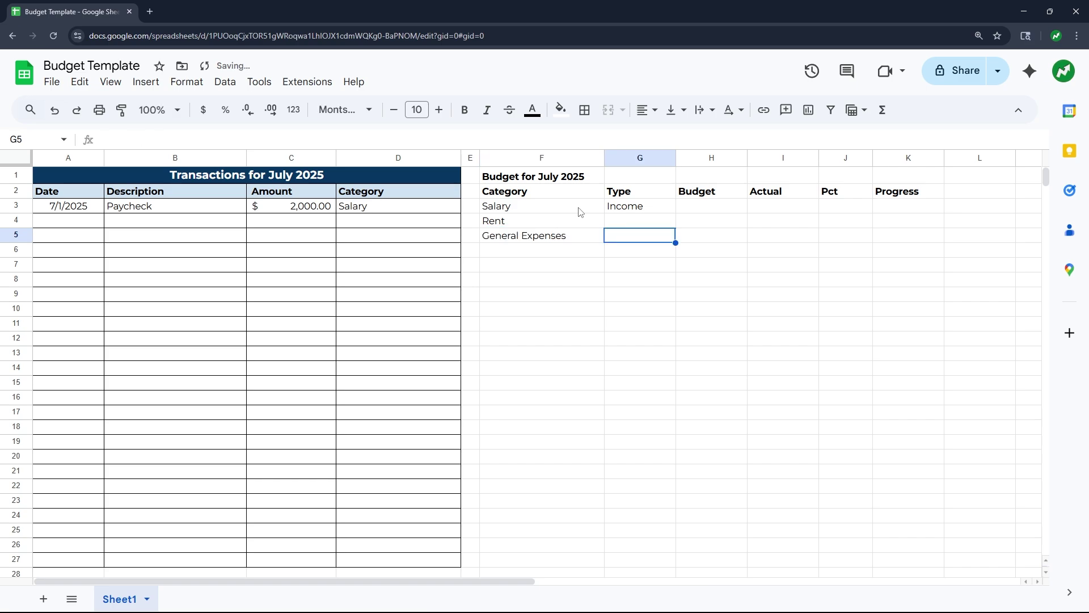
pyautogui.press('Up')
pyautogui.write('Expenses')
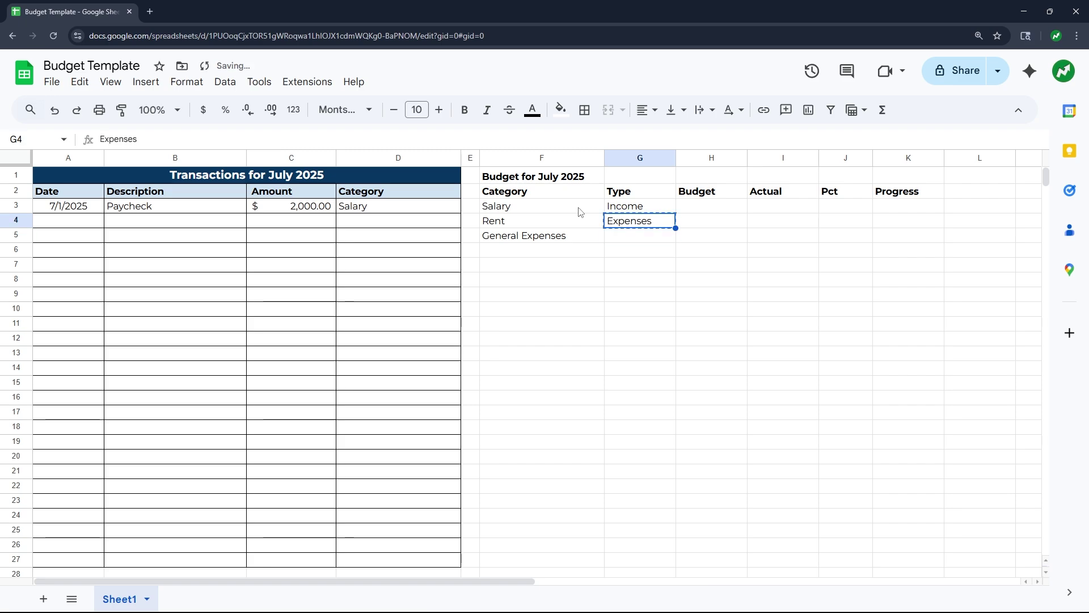
pyautogui.press('Down')
pyautogui.write('Expenses')
pyautogui.press('Down')
pyautogui.press('Left')
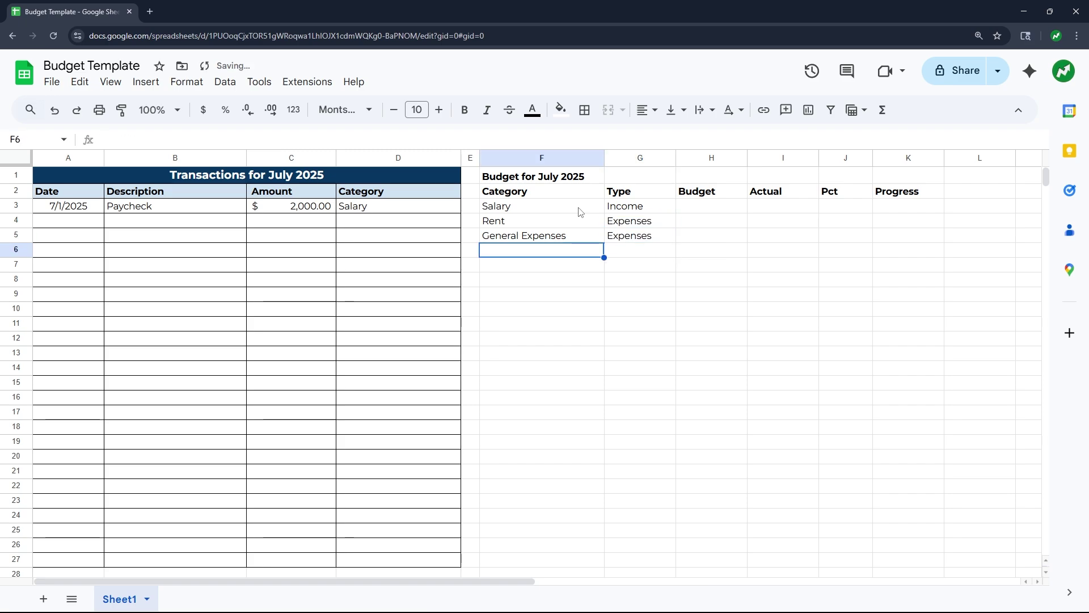
# - Add the categories Savings and Investments in F6:F7, both with the type Savings
pyautogui.write('Savings')
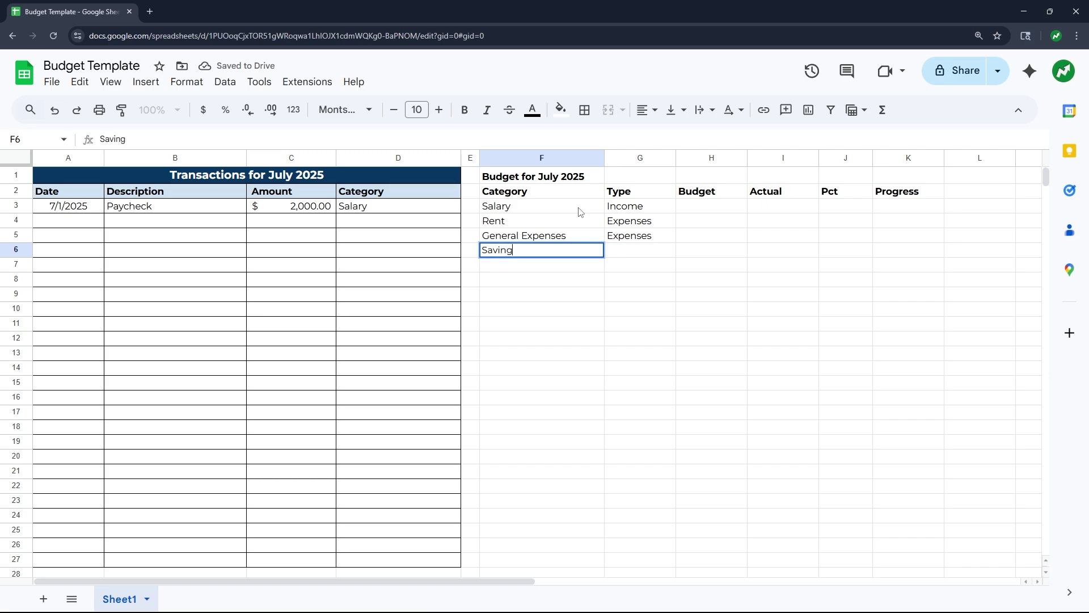
pyautogui.press('Return')
pyautogui.write('Investments')
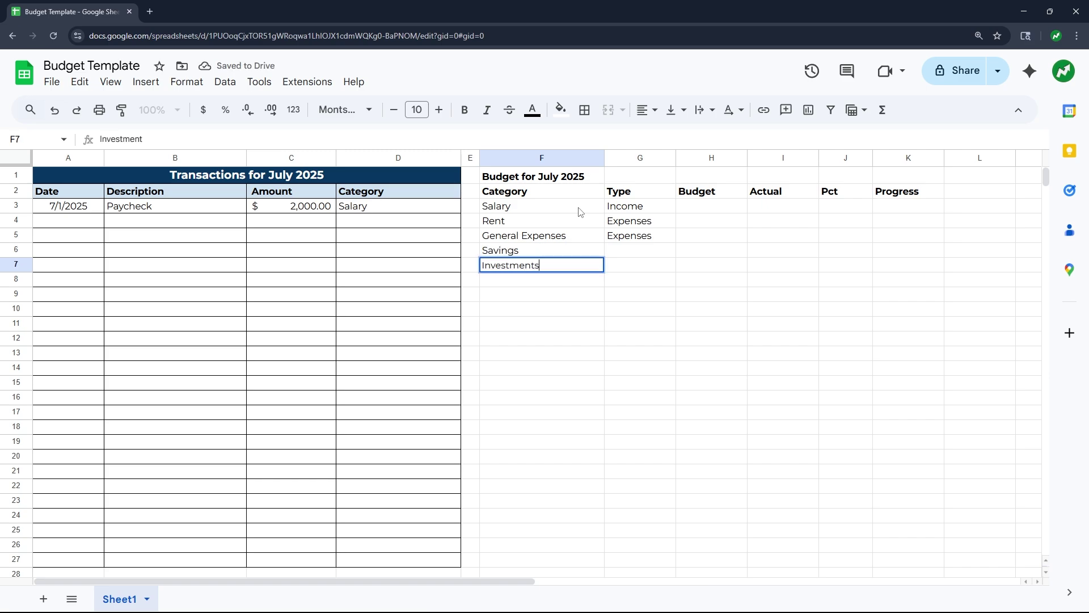
pyautogui.press('Tab')
pyautogui.press('Up')
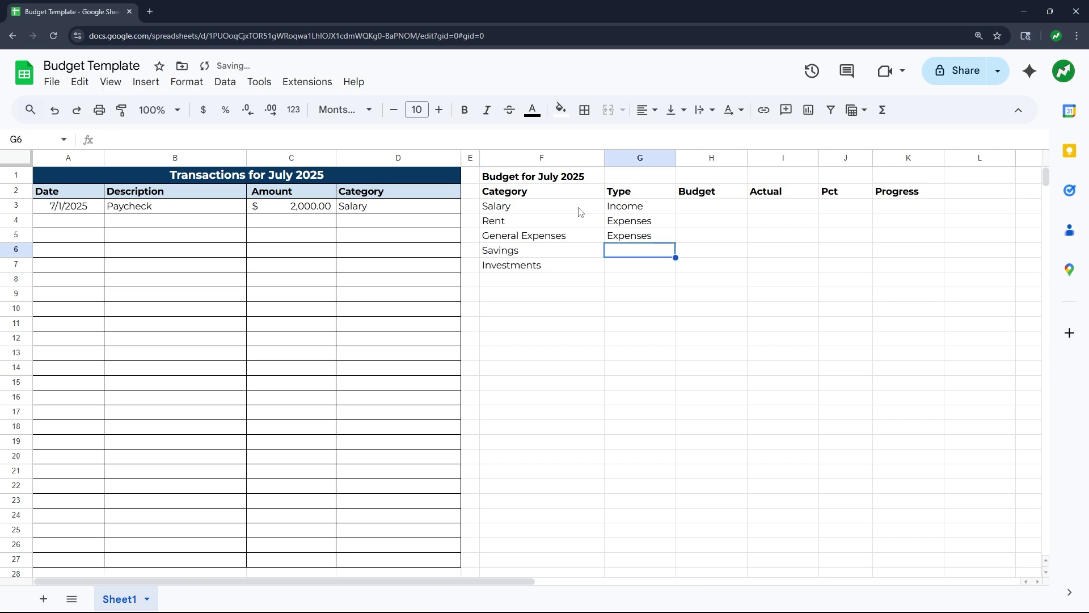
pyautogui.write('Savings')
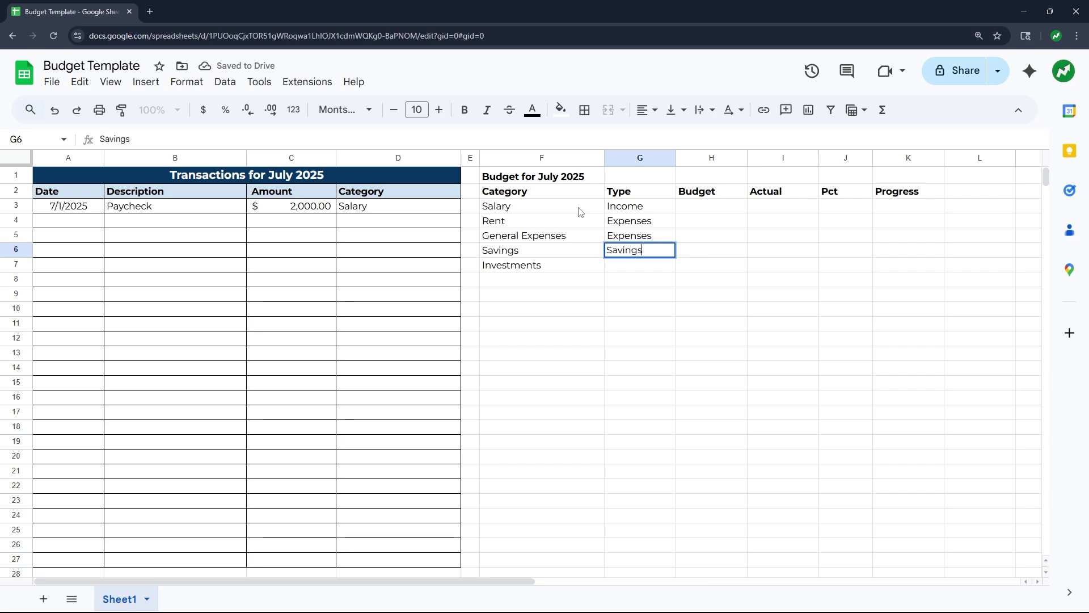
pyautogui.press('Return')
pyautogui.write('Saving')
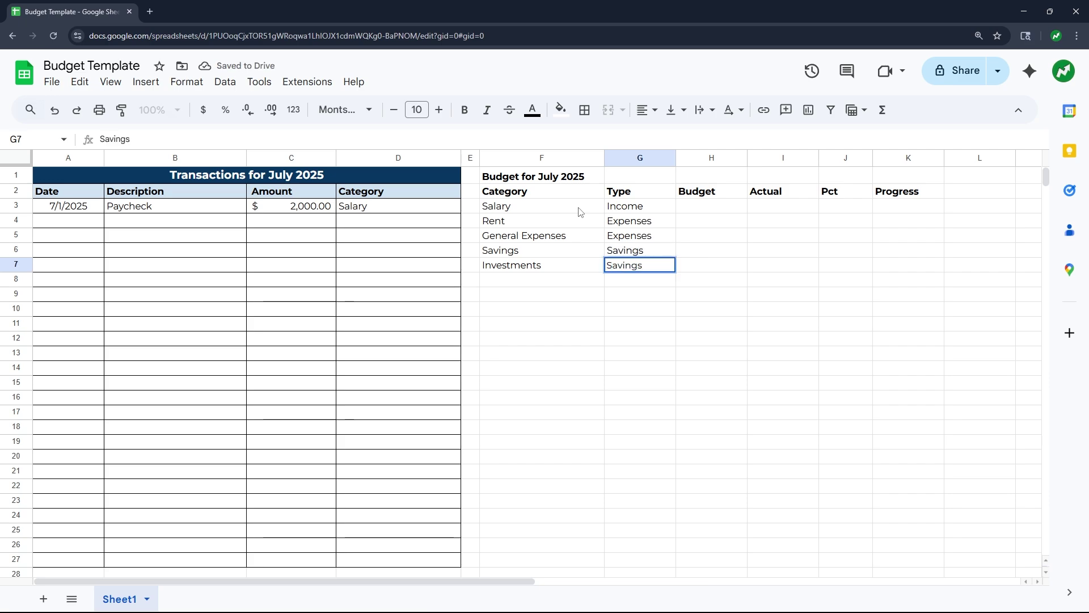
pyautogui.press('Tab')
pyautogui.press('Up')
pyautogui.press('Up')
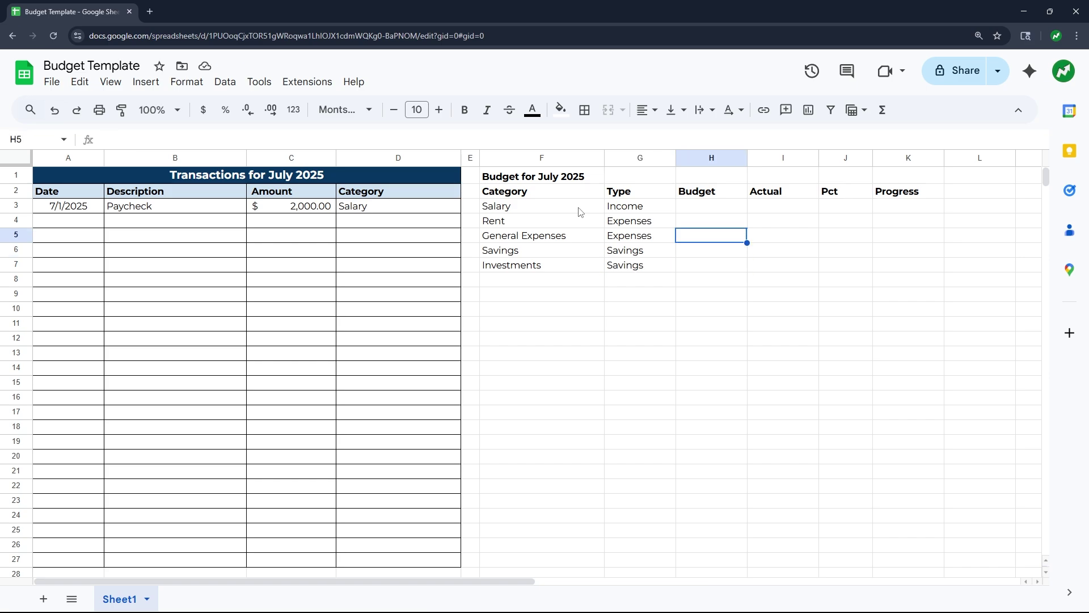
# - Apply borders to all cells of the budget table in F1:K7
pyautogui.click(550, 179)
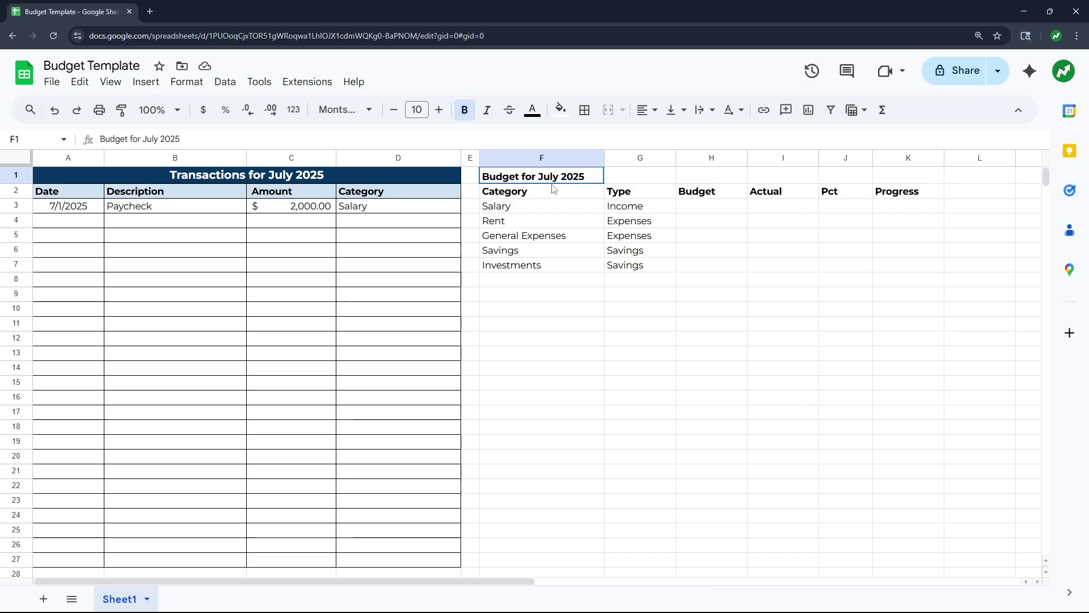
pyautogui.moveTo(553, 188); pyautogui.dragTo(891, 271)
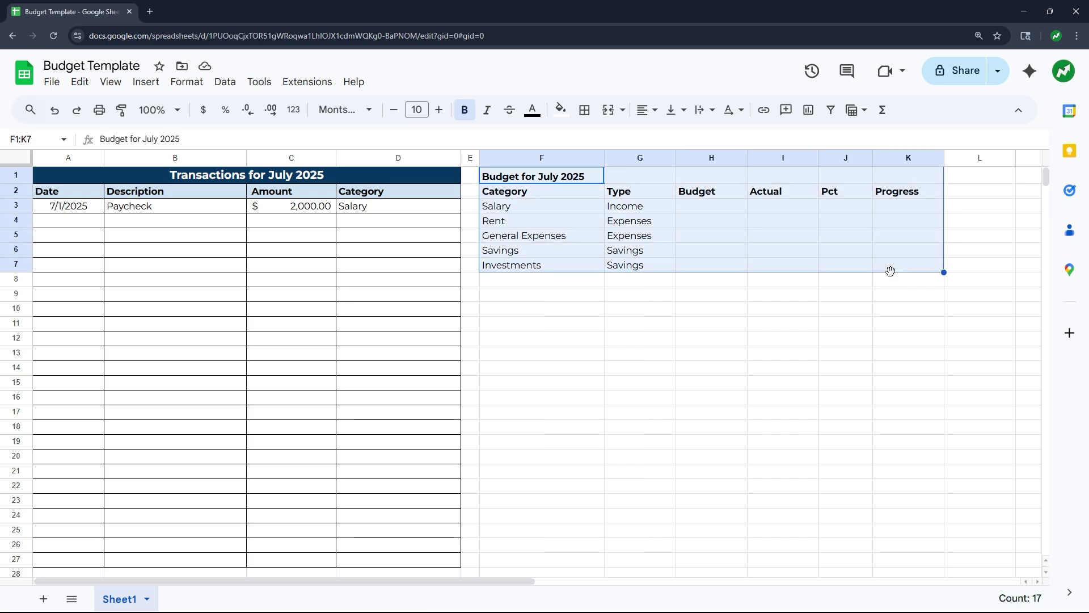
pyautogui.click(585, 109)
pyautogui.click(592, 141)
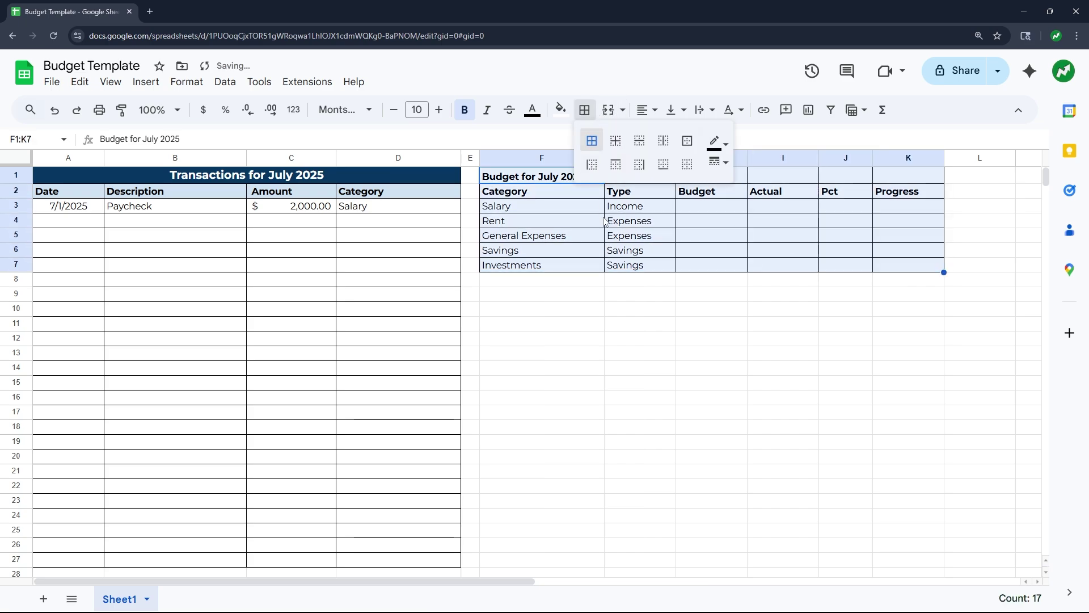
pyautogui.click(573, 236)
# - Fill the budget table's column headers in F2:K2 with a light blue background
pyautogui.moveTo(539, 191); pyautogui.dragTo(908, 193)
pyautogui.click(561, 109)
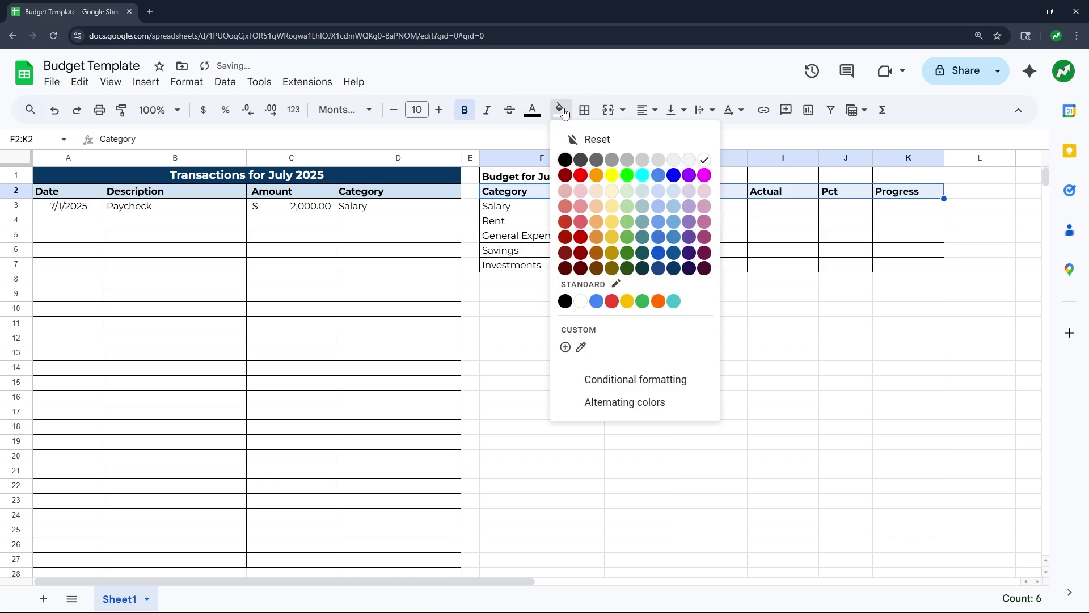
pyautogui.click(658, 191)
pyautogui.moveTo(712, 236); pyautogui.dragTo(640, 235)
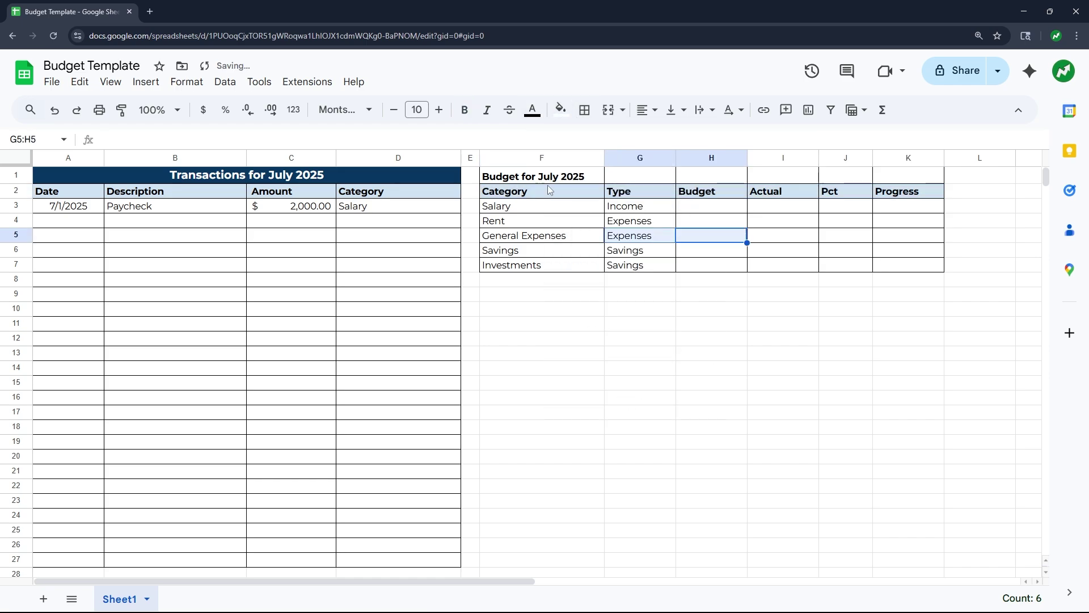
# - Merge F1:K1 and center the budget title horizontally across the table
pyautogui.moveTo(544, 176); pyautogui.dragTo(908, 176)
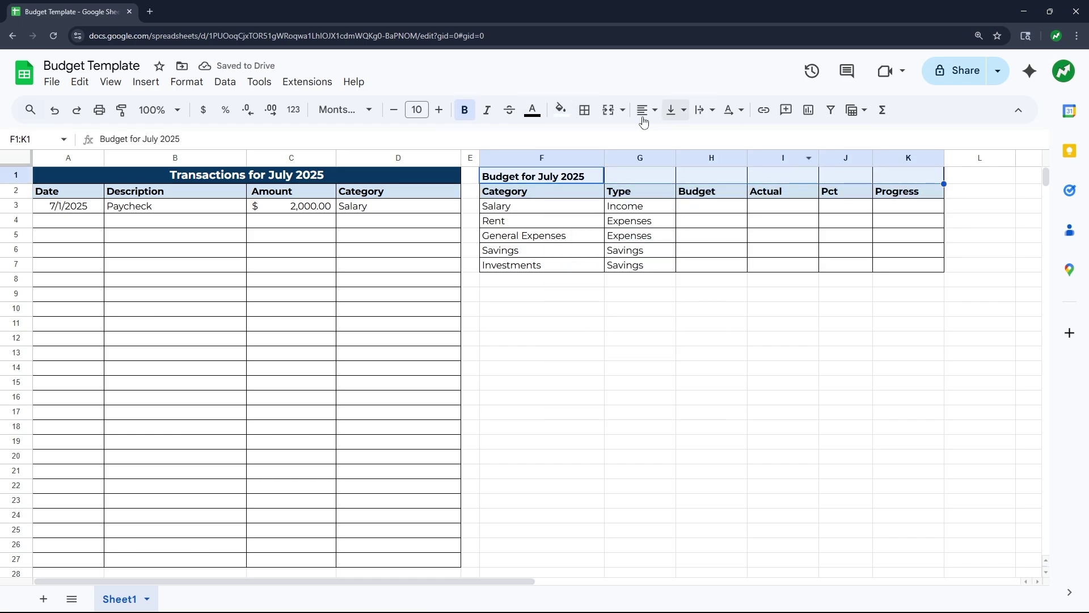
pyautogui.click(609, 110)
pyautogui.click(649, 109)
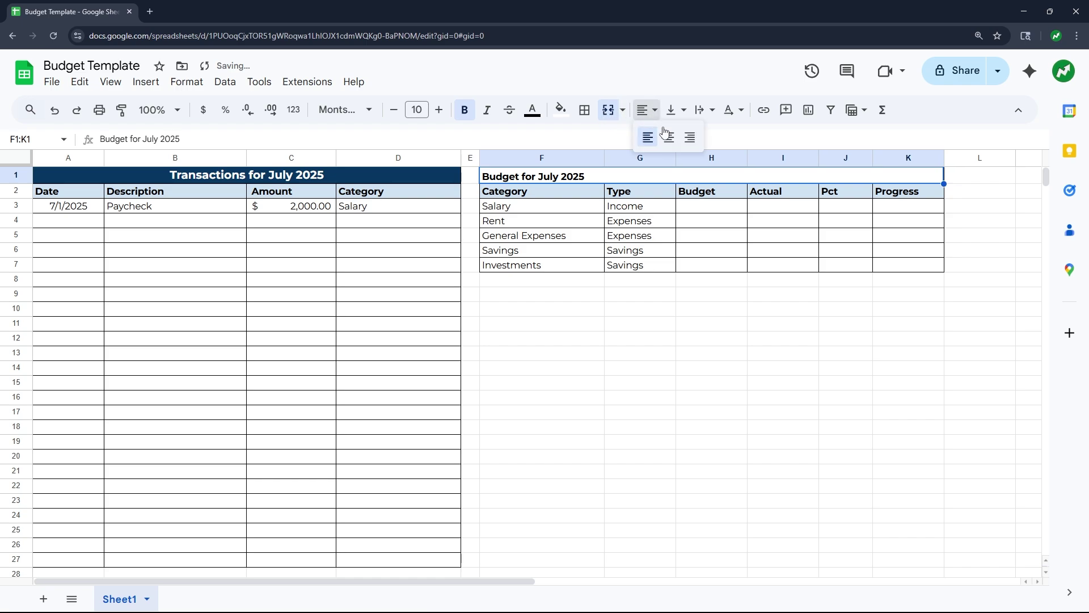
pyautogui.click(667, 135)
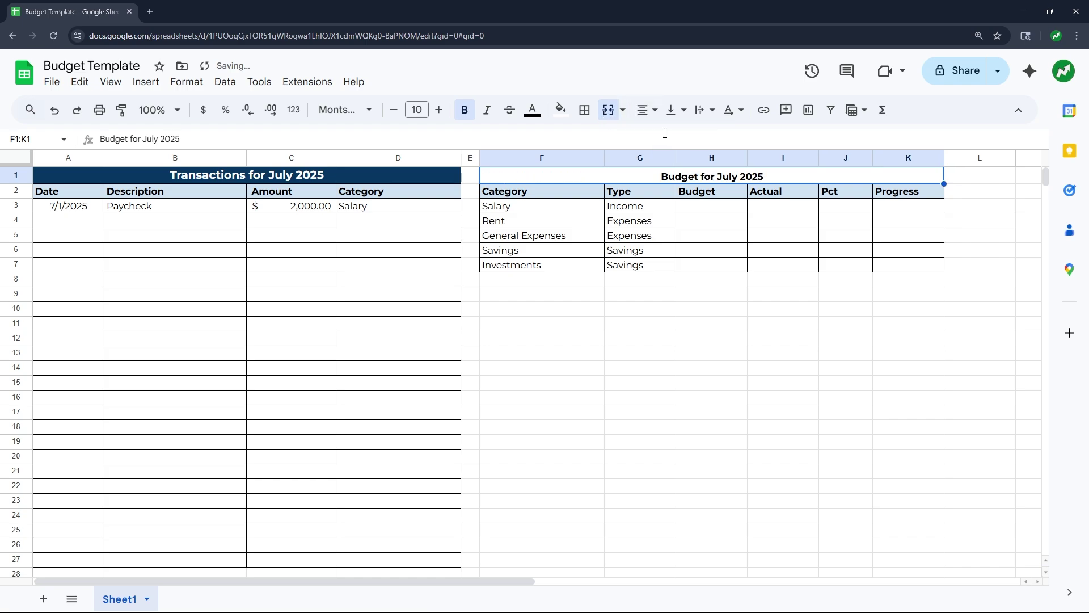
# - Format the budget title with a dark blue fill, white text and font size 12
pyautogui.click(561, 113)
pyautogui.click(673, 262)
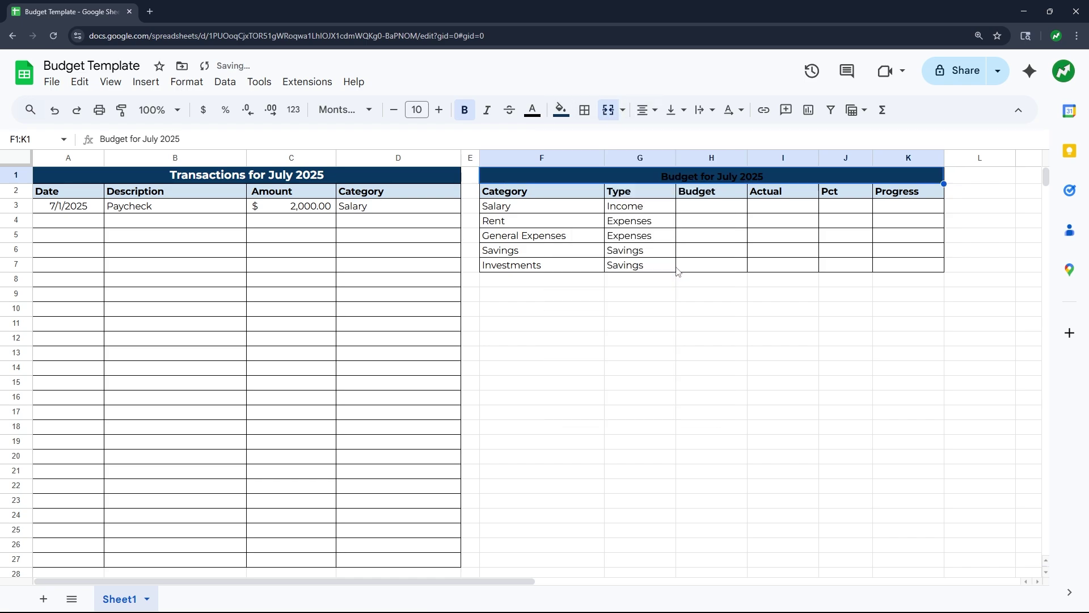
pyautogui.click(532, 109)
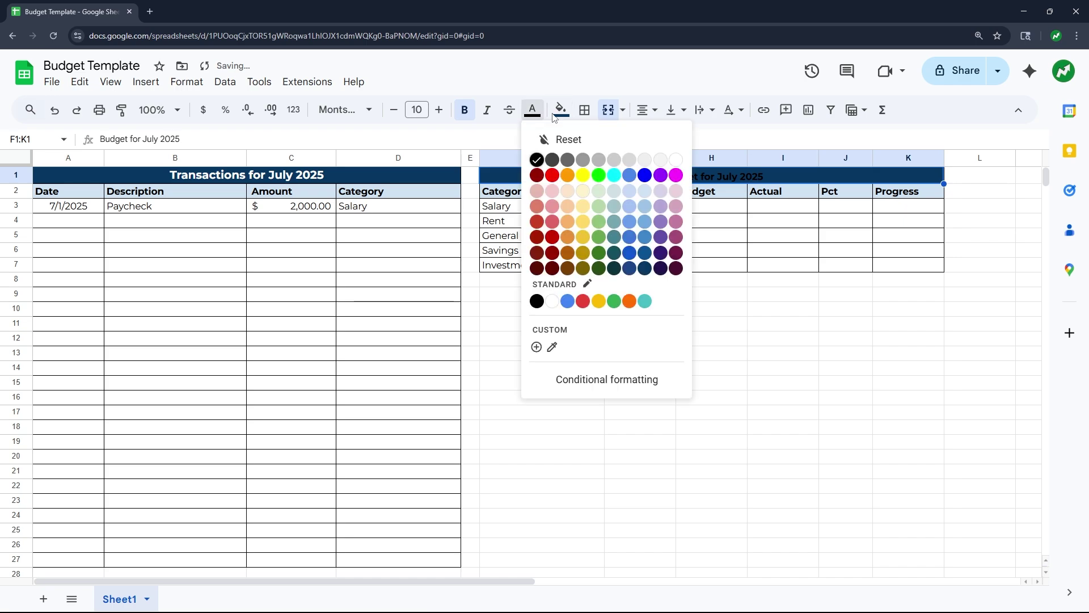
pyautogui.click(676, 164)
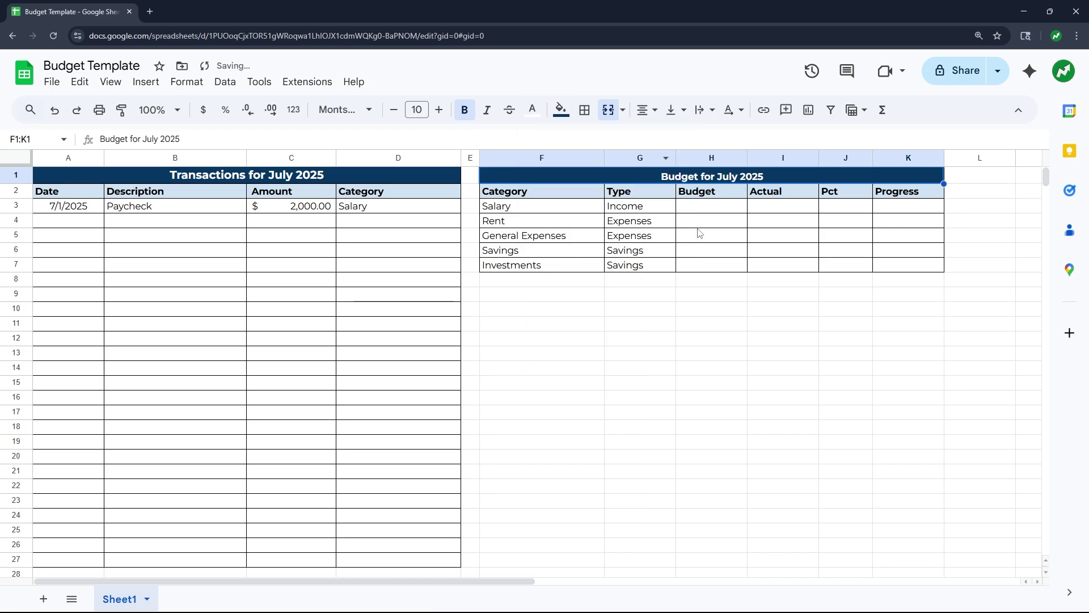
pyautogui.click(439, 110)
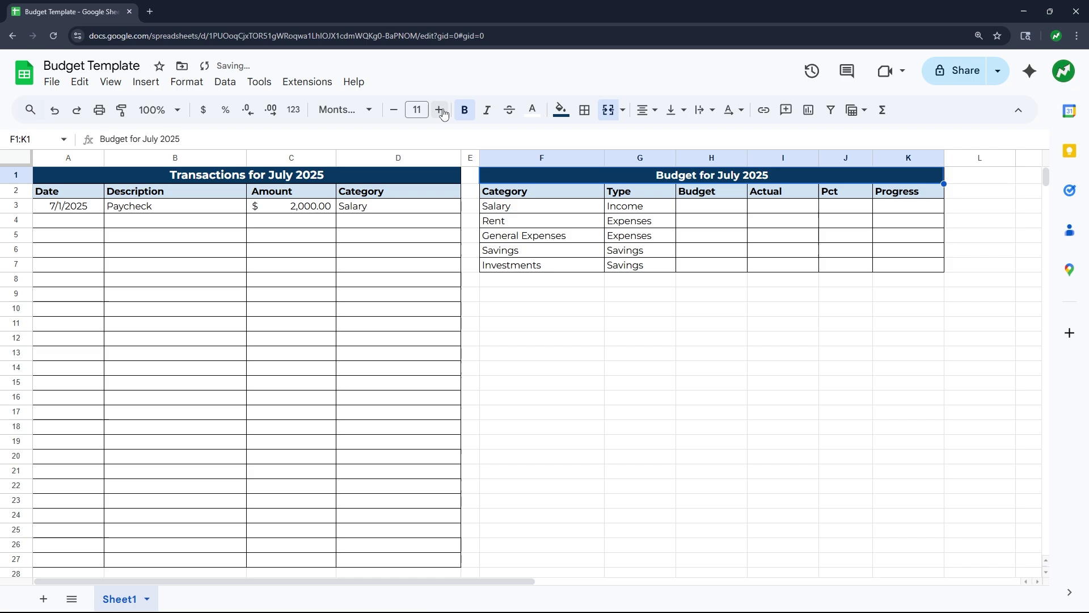
pyautogui.click(439, 110)
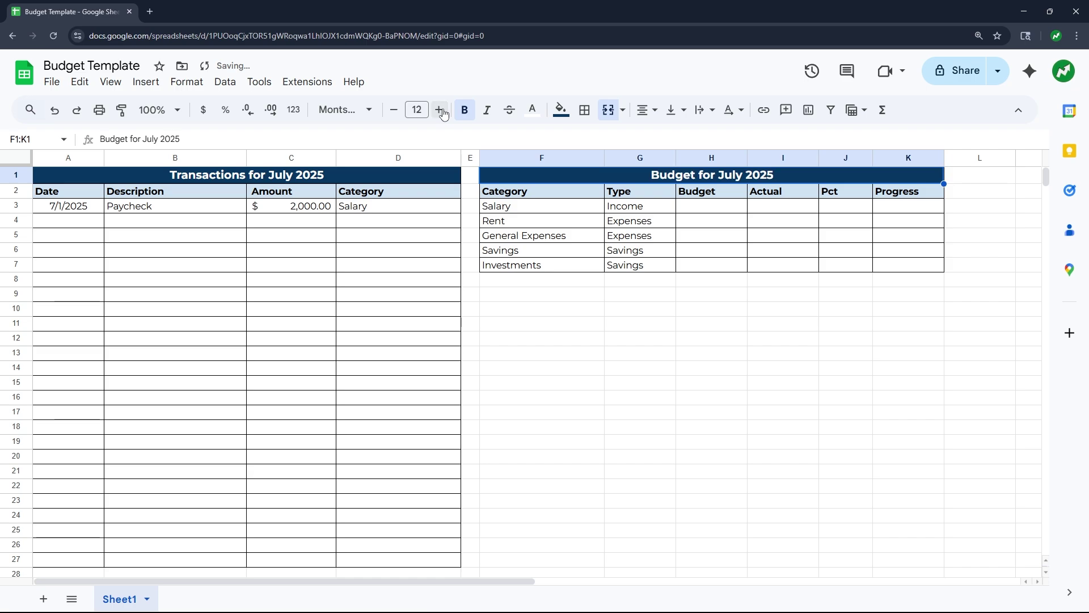
pyautogui.click(744, 311)
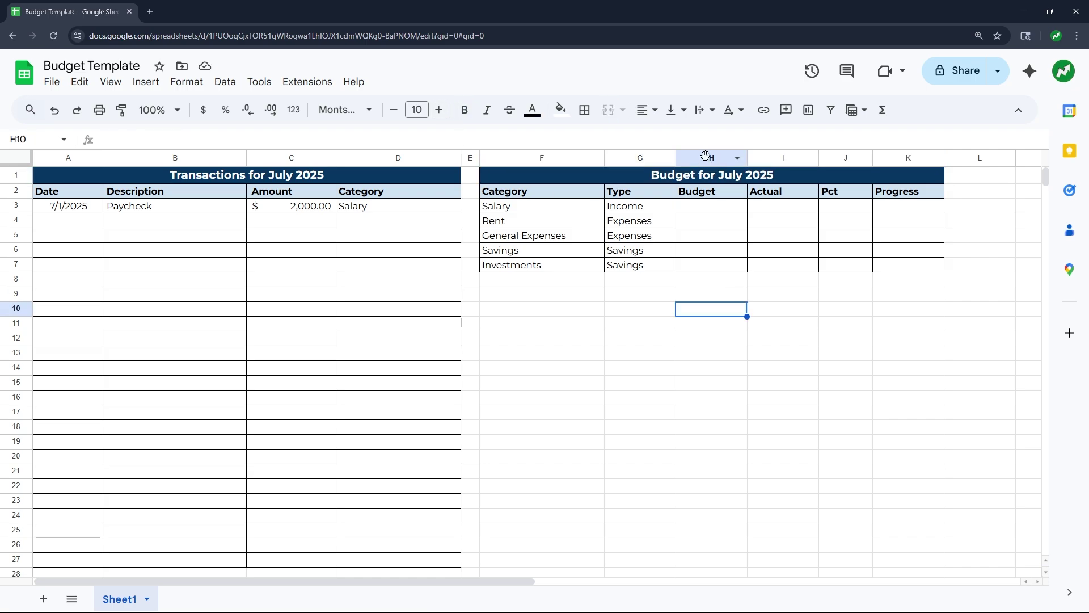
# - Apply the Accounting number format to the Budget and Actual columns, H and I
pyautogui.moveTo(706, 159); pyautogui.dragTo(760, 158)
pyautogui.click(293, 109)
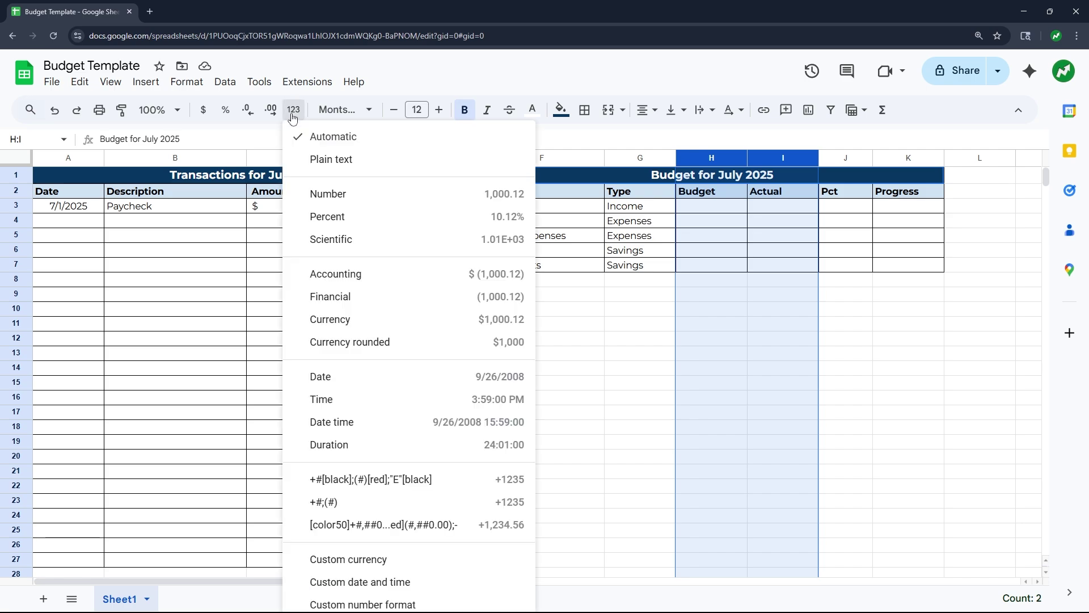
pyautogui.click(350, 273)
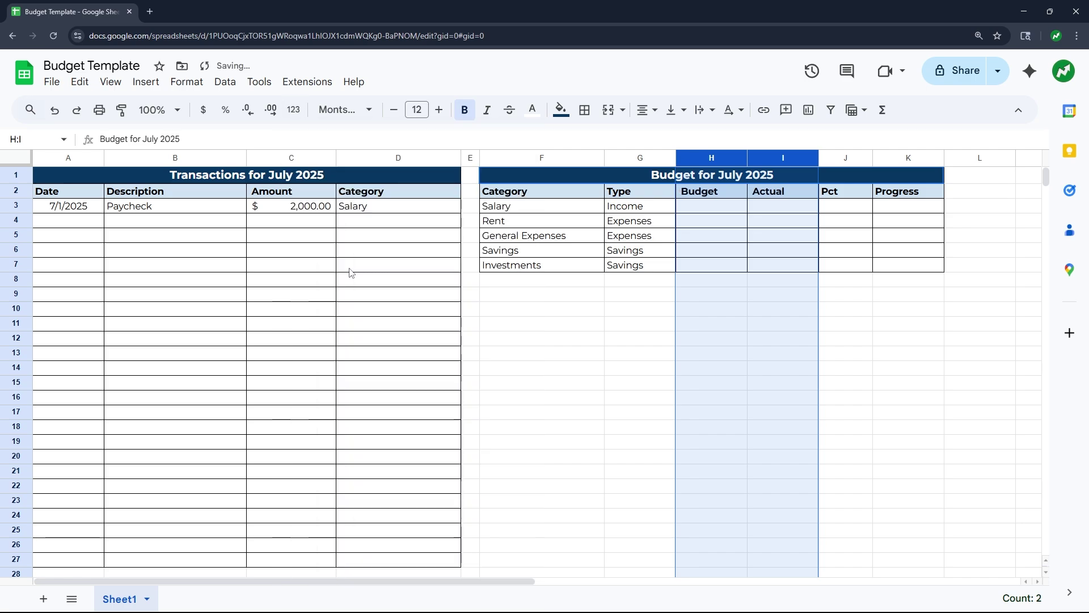
# - Enter the budget amounts in H3:H7: 4000 for Salary, 1800 for Rent, 1000 for General Expenses, 600 for Savings and 600 for Investments
pyautogui.click(718, 214)
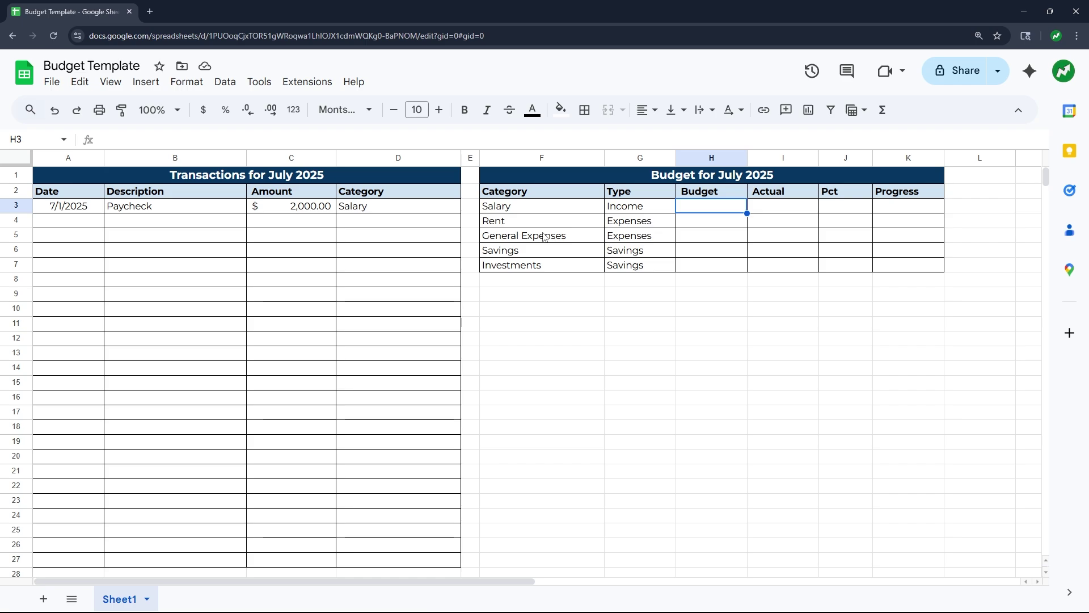
pyautogui.write('4,00')
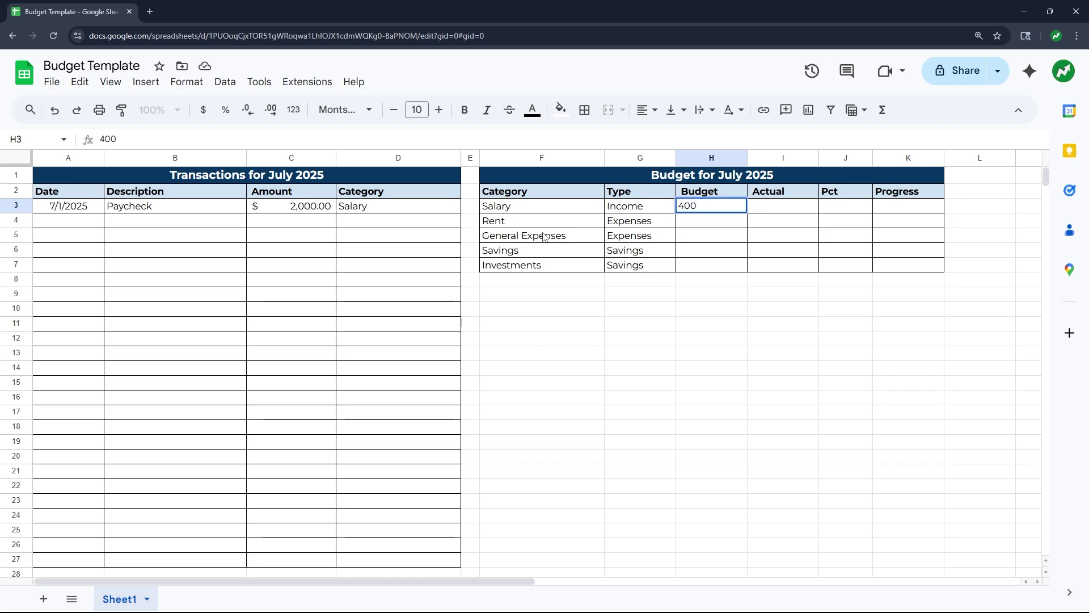
pyautogui.write('0')
pyautogui.press('Return')
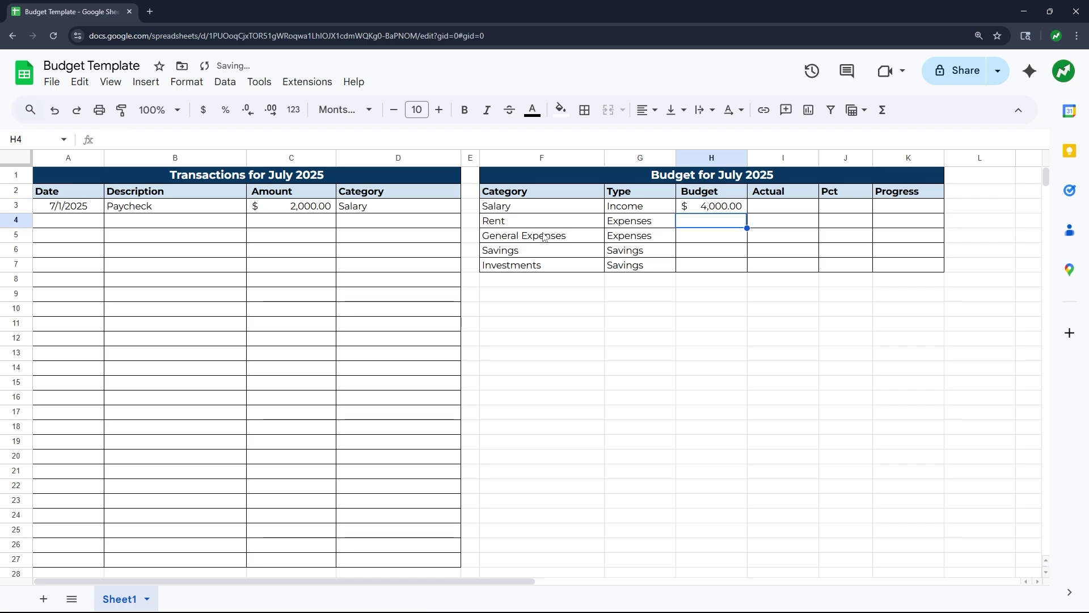
pyautogui.write('1800')
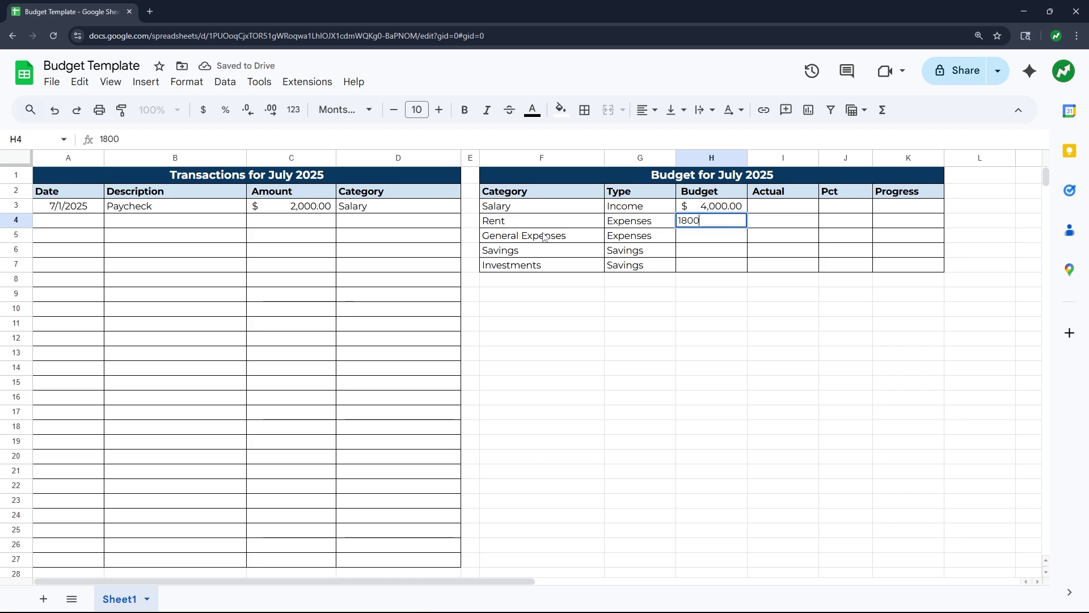
pyautogui.press('Return')
pyautogui.write('1000')
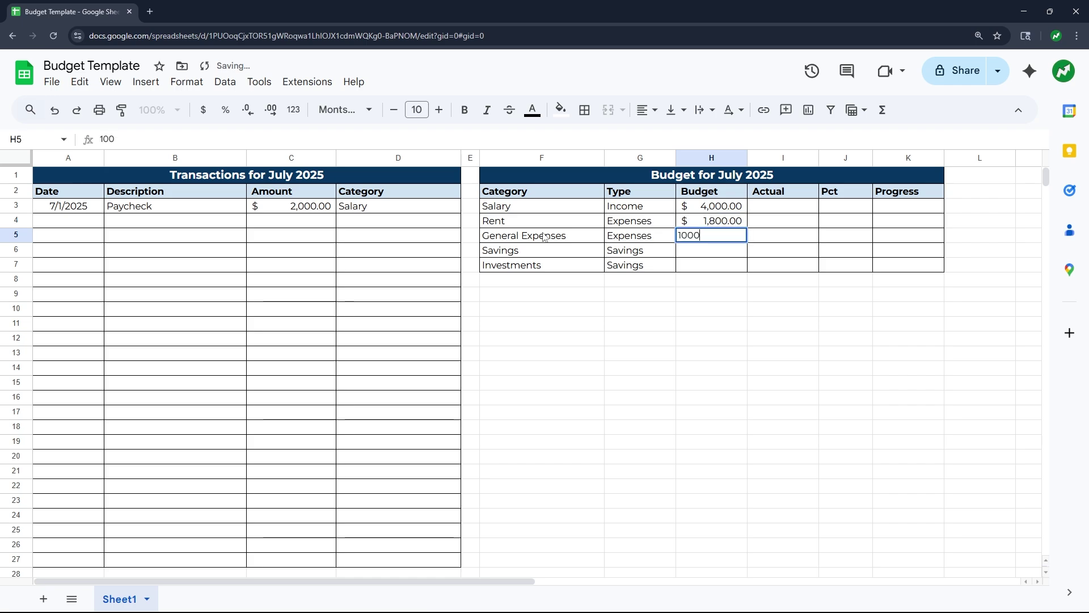
pyautogui.press('Return')
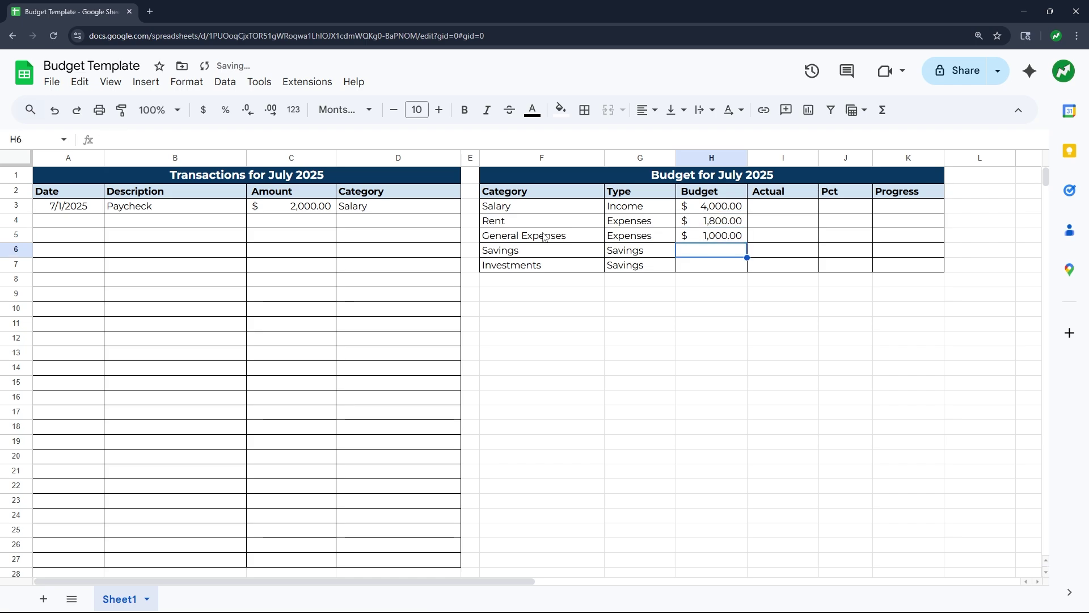
pyautogui.write('600')
pyautogui.press('Return')
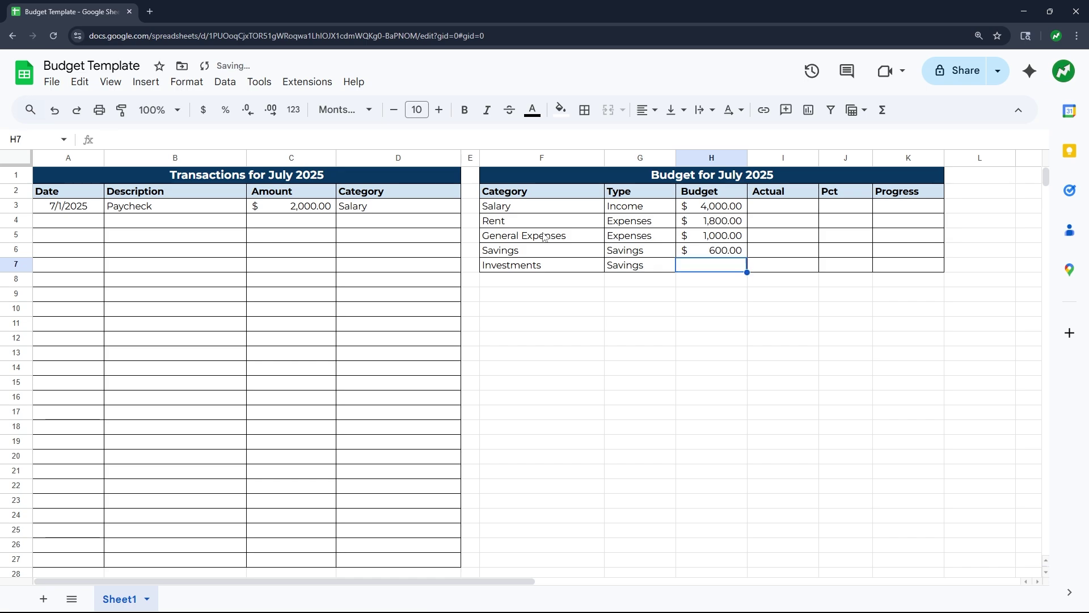
pyautogui.write('600')
pyautogui.press('Return')
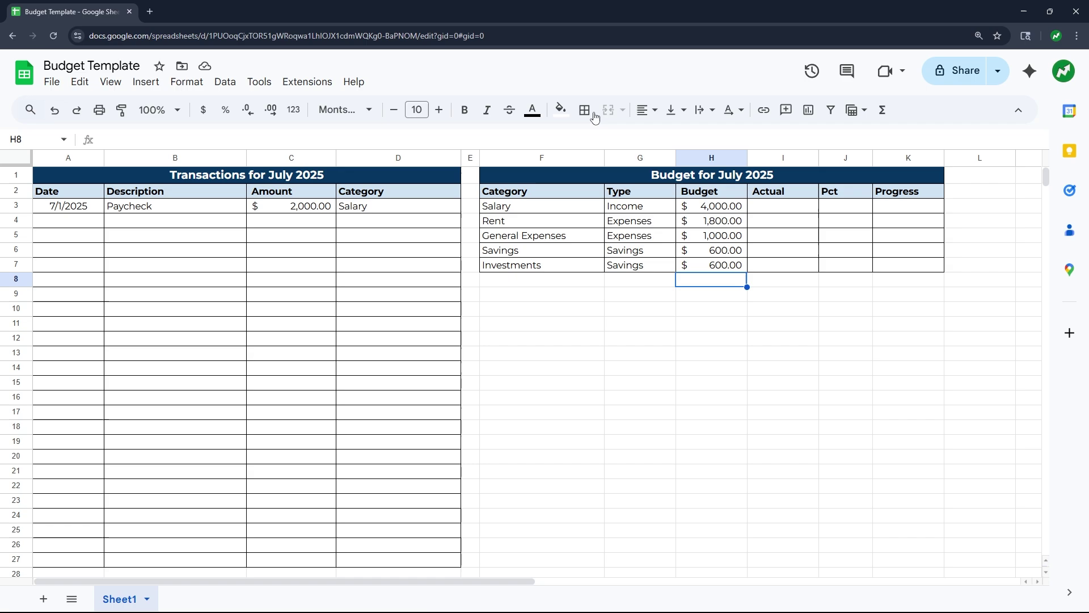
# - Total the transactions per category with =SUMIFS(C:C,D:D,F3) in I3 and copy the formula down to I7
pyautogui.click(786, 205)
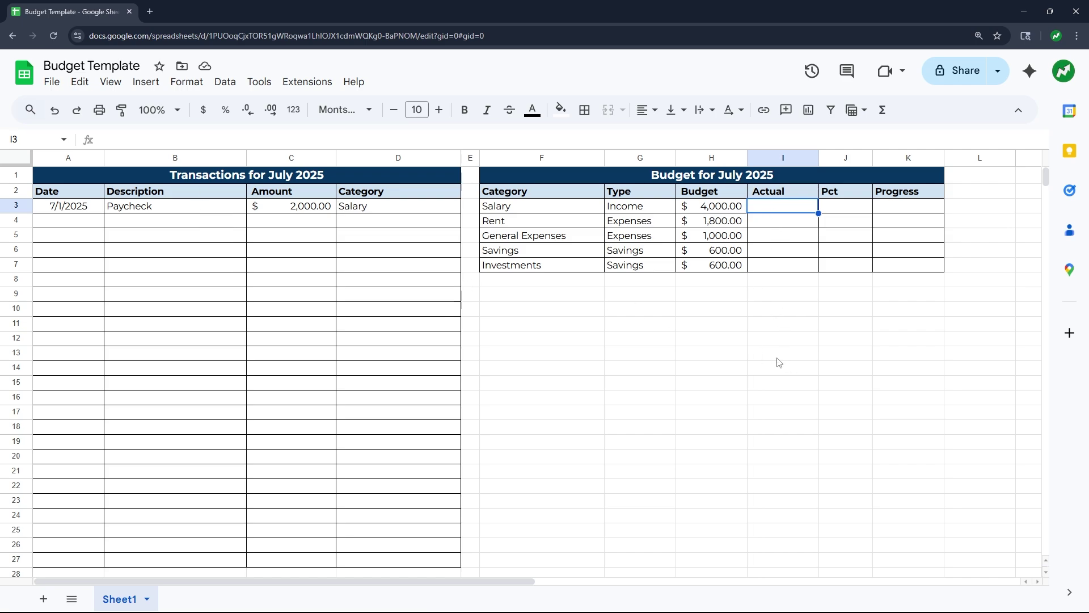
pyautogui.write('=S')
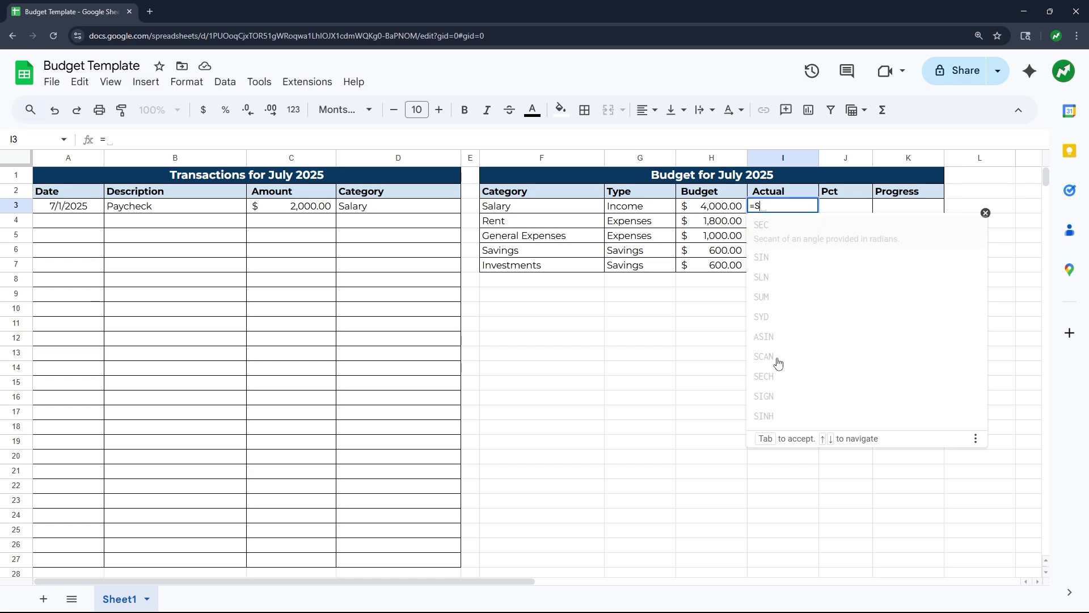
pyautogui.write('UMIFS')
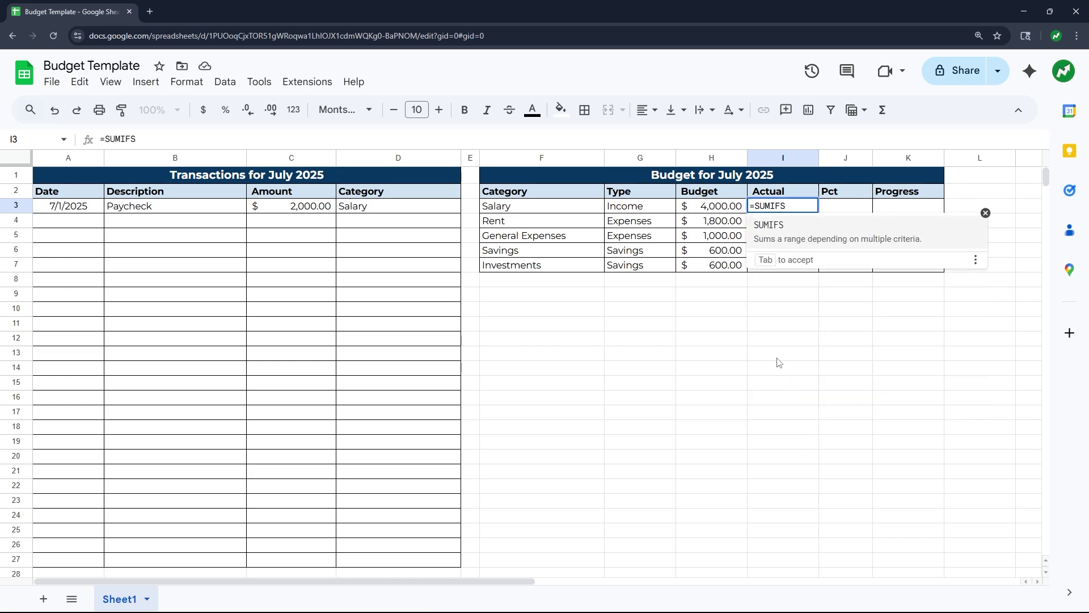
pyautogui.write('(')
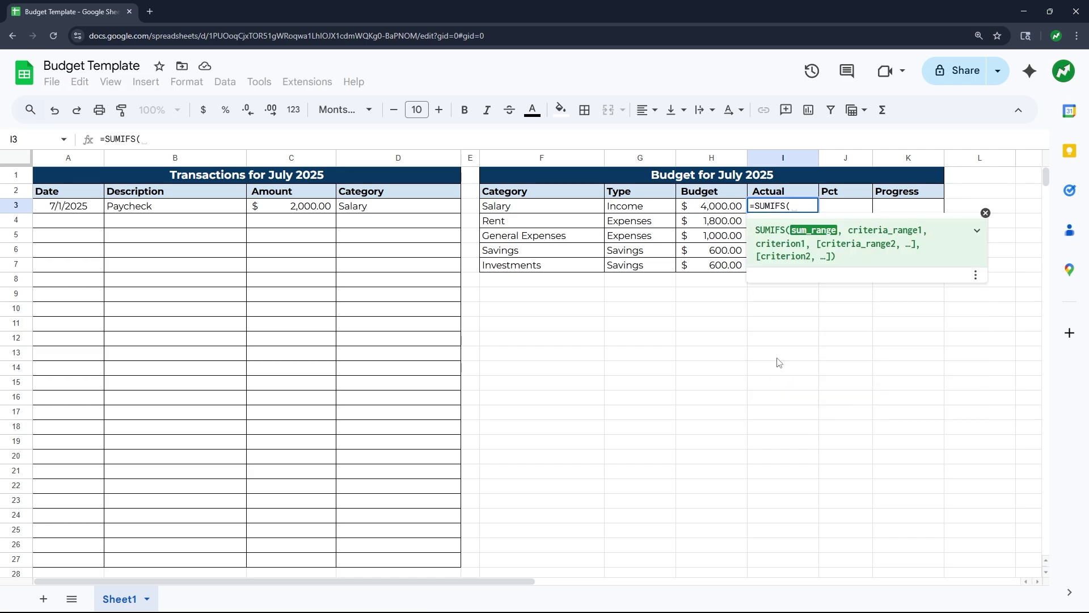
pyautogui.click(302, 162)
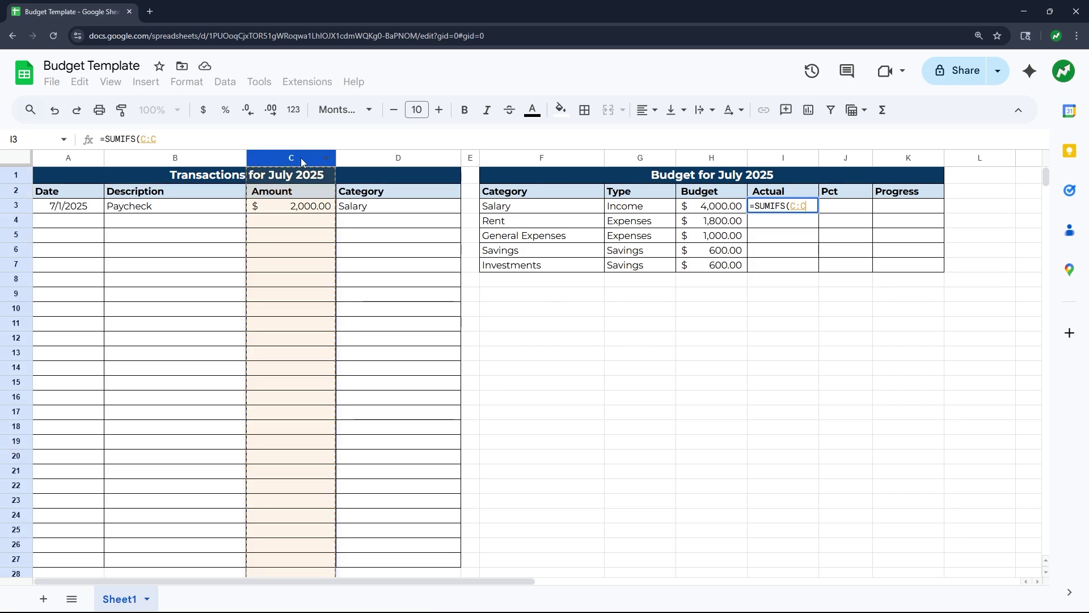
pyautogui.write(',')
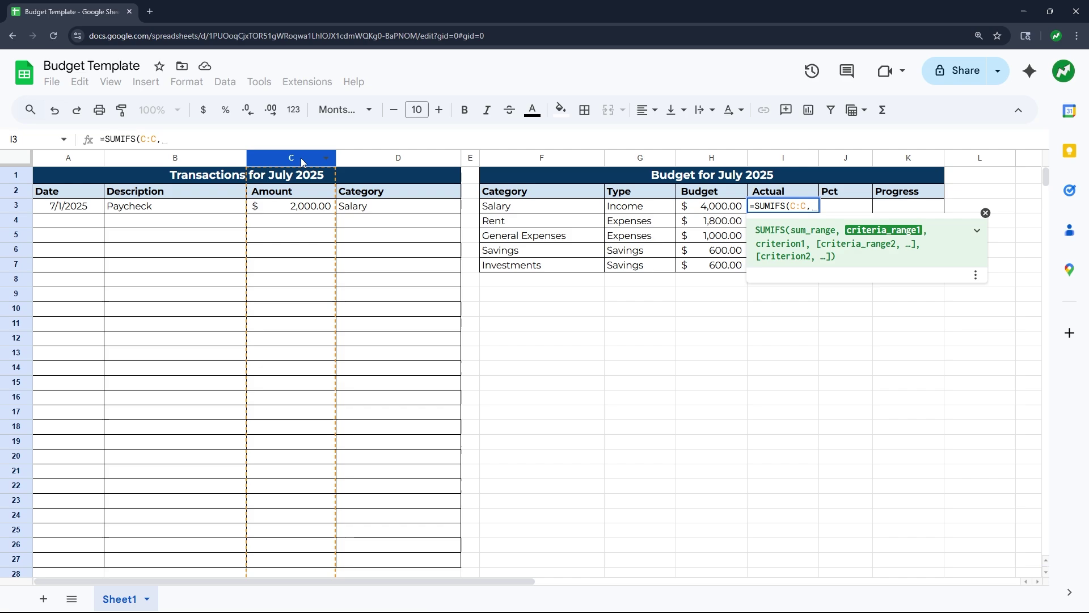
pyautogui.click(379, 163)
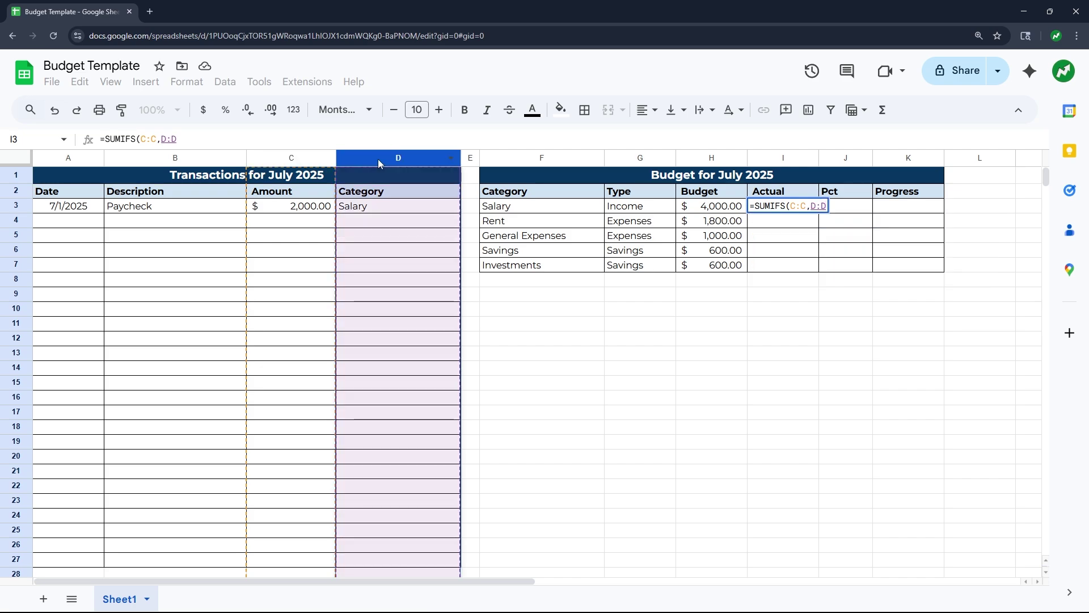
pyautogui.write(',')
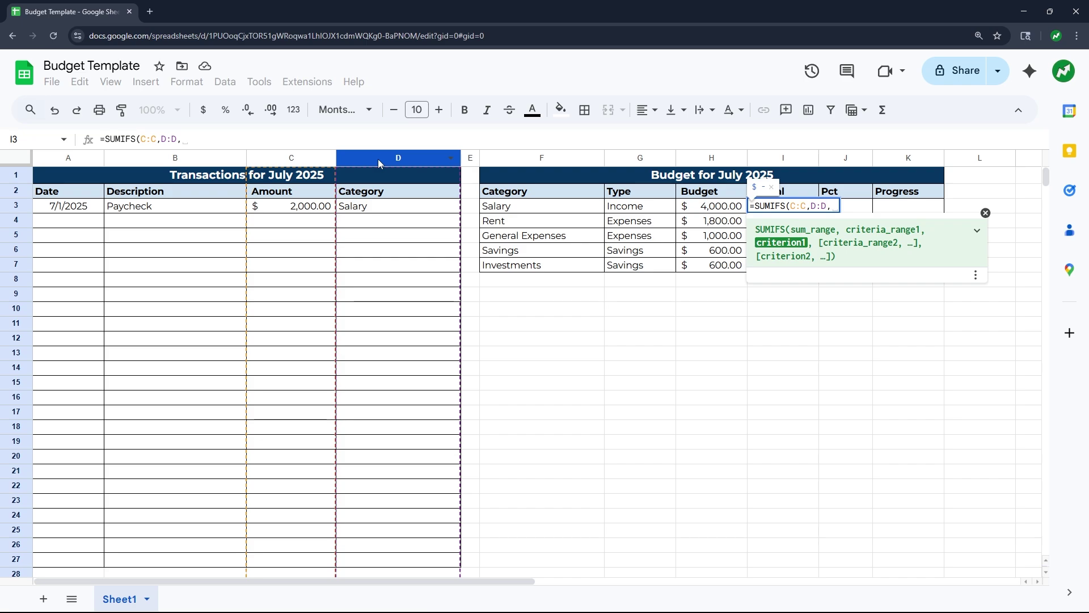
pyautogui.click(526, 211)
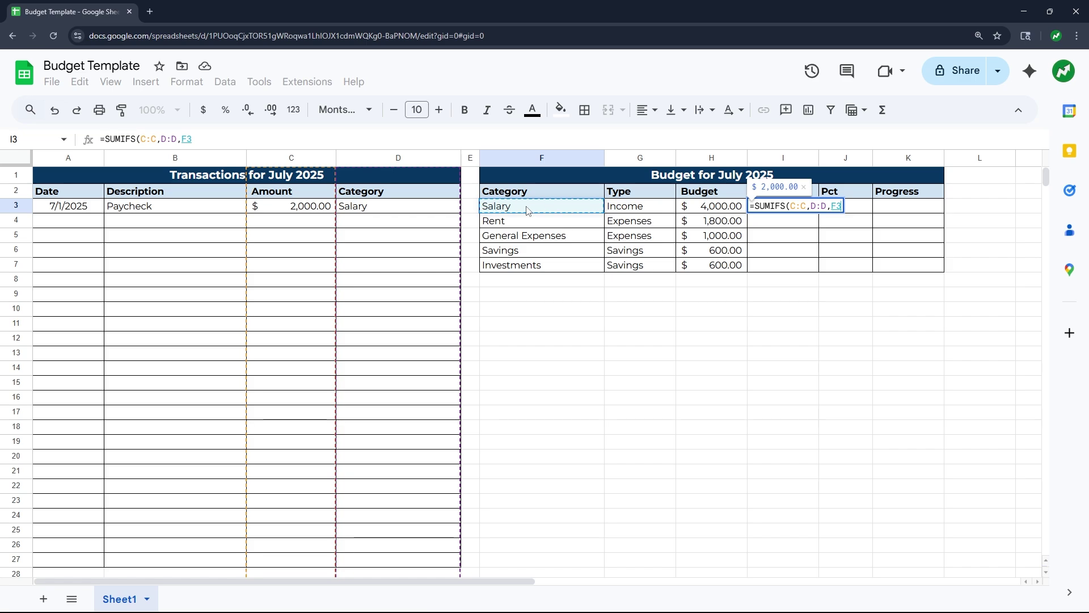
pyautogui.press('Return')
pyautogui.press('Up')
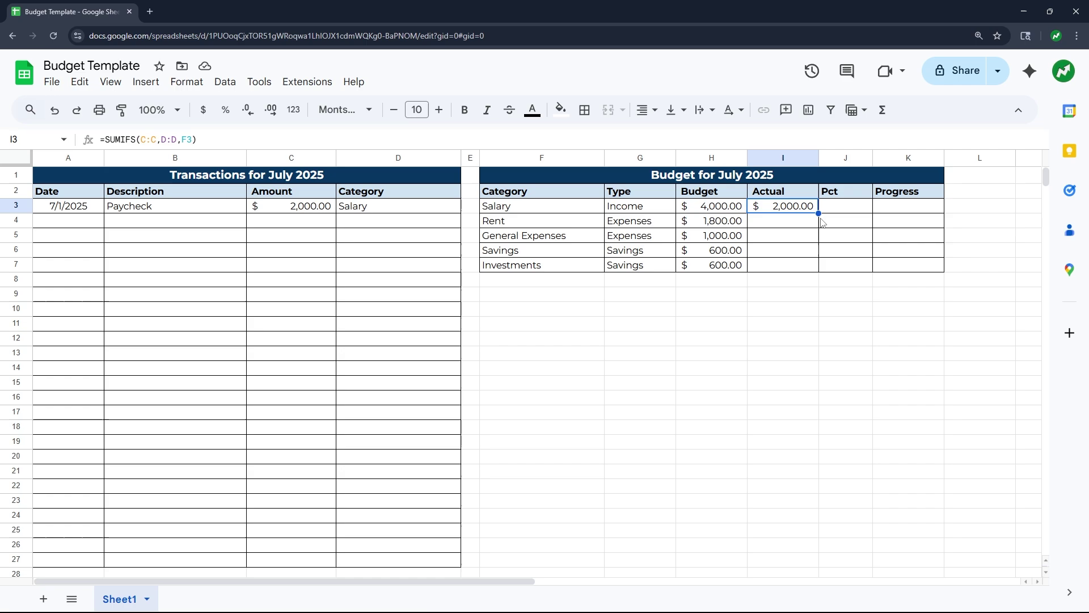
pyautogui.moveTo(818, 213); pyautogui.dragTo(817, 270)
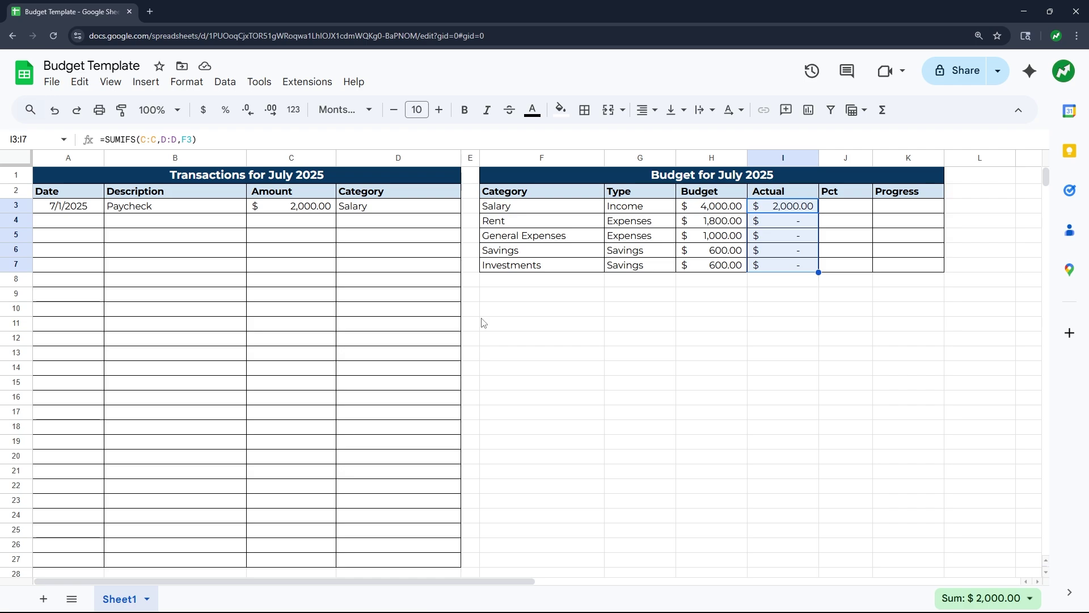
# - Add a data validation rule to the transaction category cells D3:D27 with the criteria Dropdown (from a range)
pyautogui.click(391, 210)
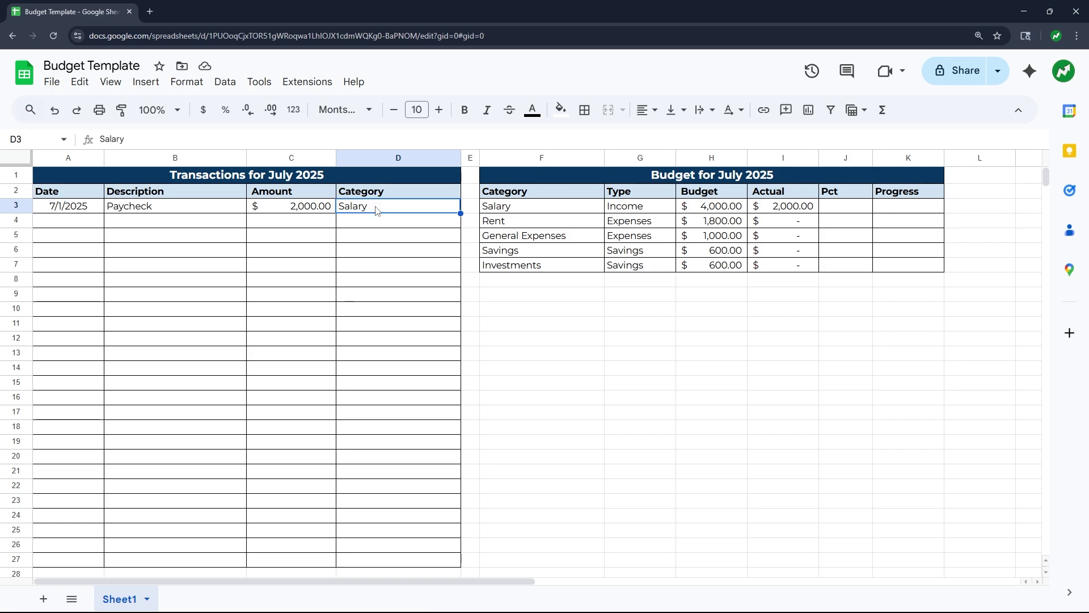
pyautogui.moveTo(375, 211); pyautogui.dragTo(417, 562)
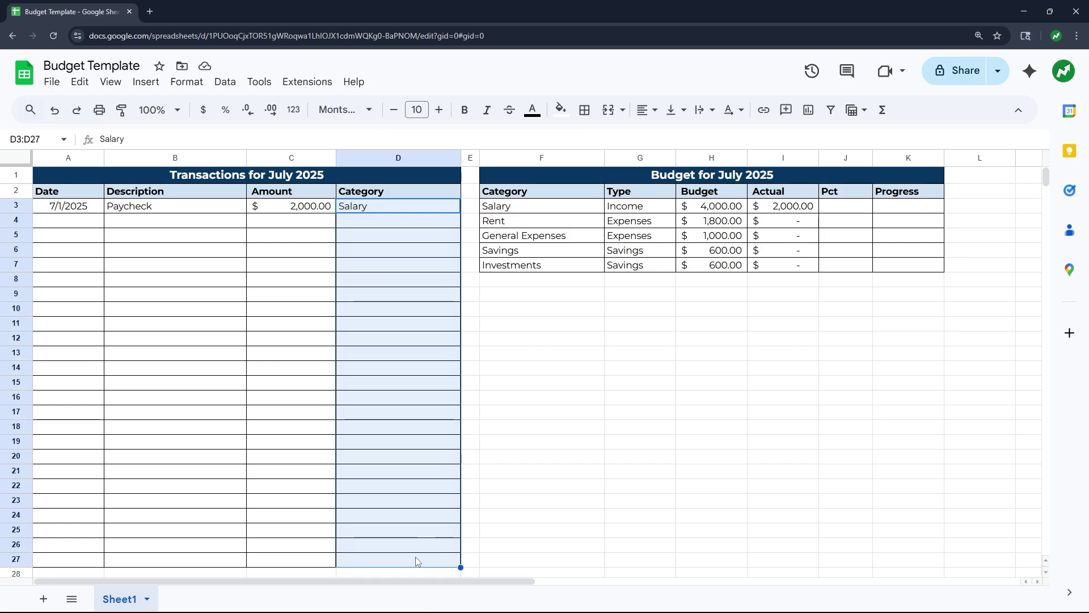
pyautogui.click(224, 82)
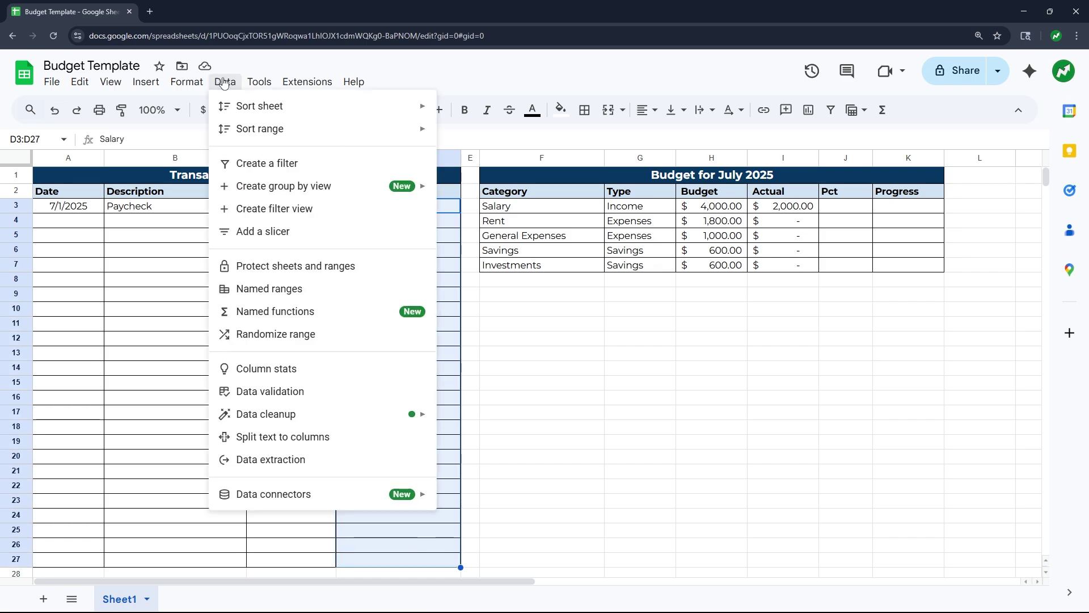
pyautogui.click(318, 391)
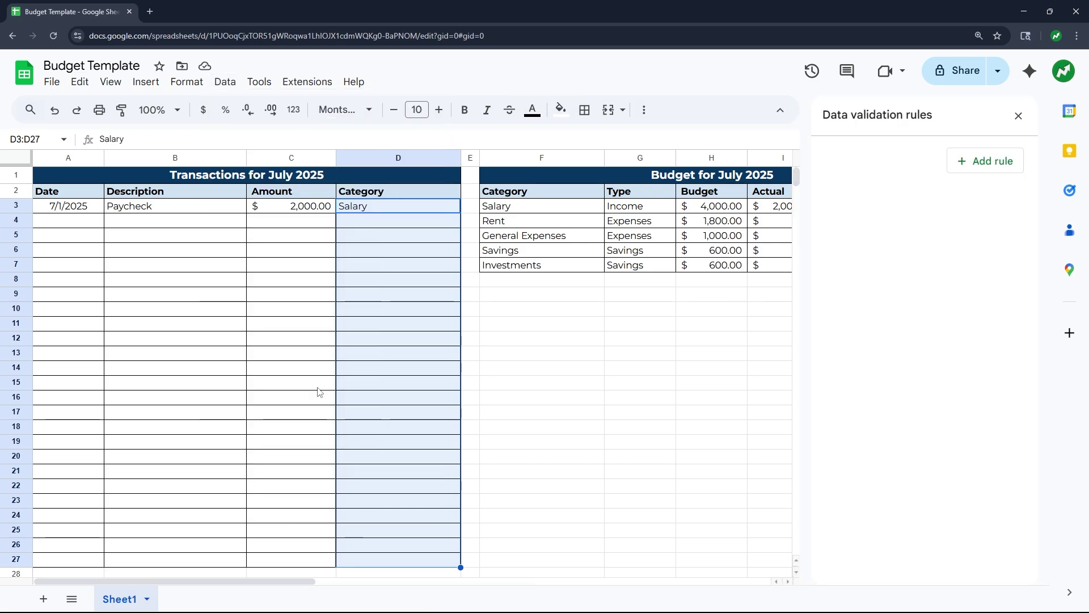
pyautogui.click(986, 161)
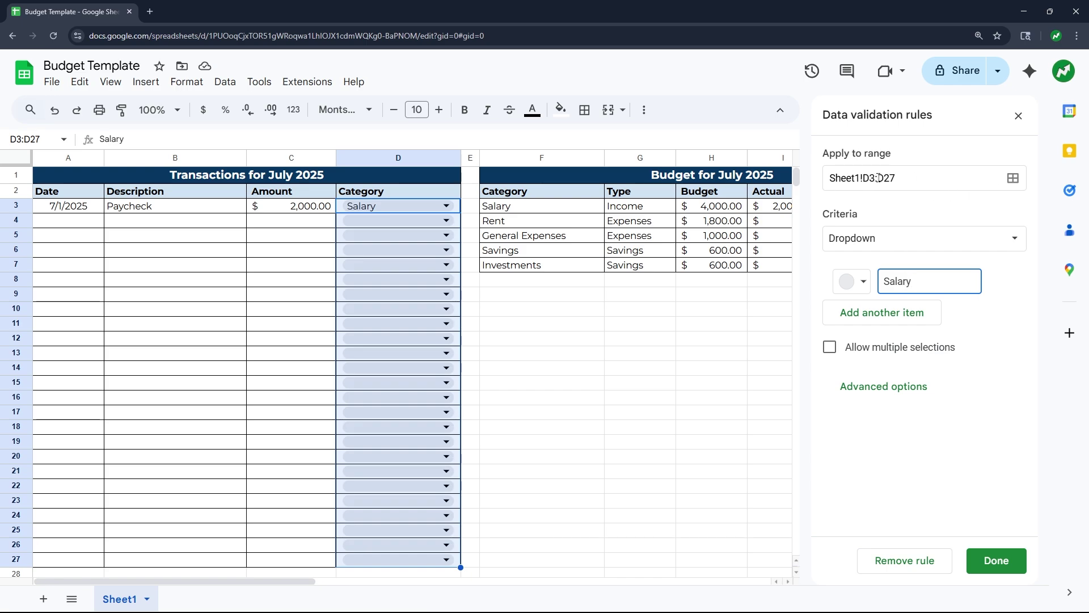
pyautogui.click(855, 240)
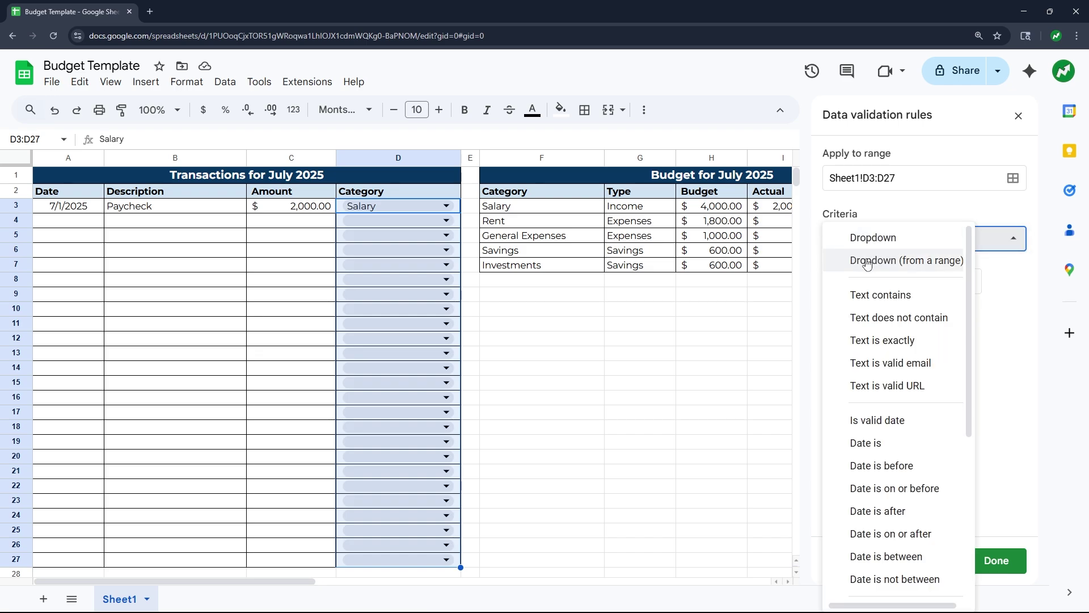
pyautogui.click(867, 261)
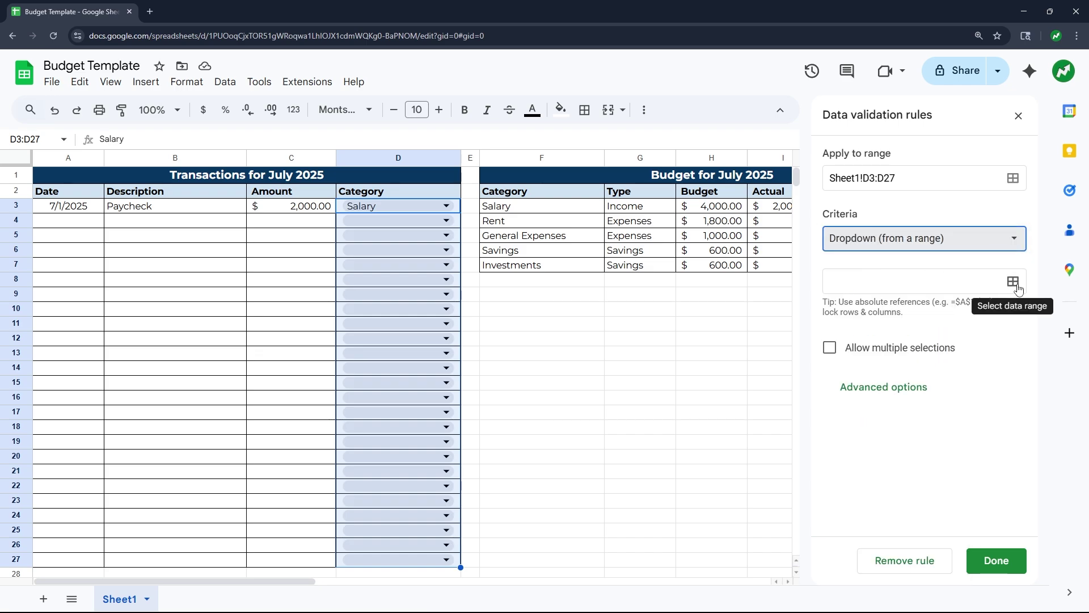
# - Use the budget table's category names in F3:F7 as the dropdown's source range
pyautogui.click(1013, 282)
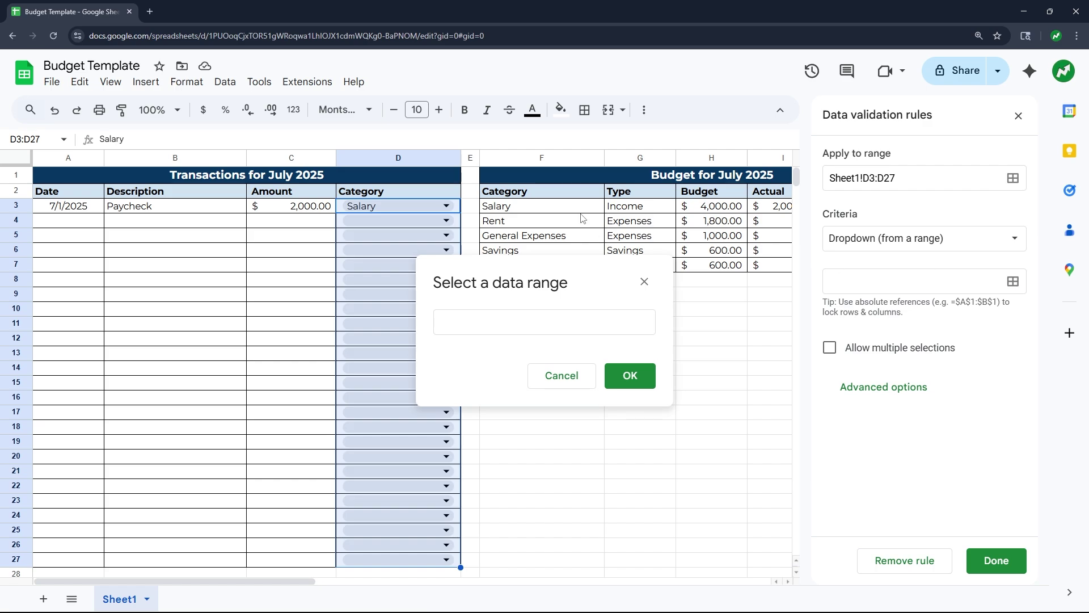
pyautogui.moveTo(567, 214); pyautogui.dragTo(562, 227)
pyautogui.moveTo(558, 251); pyautogui.dragTo(559, 267)
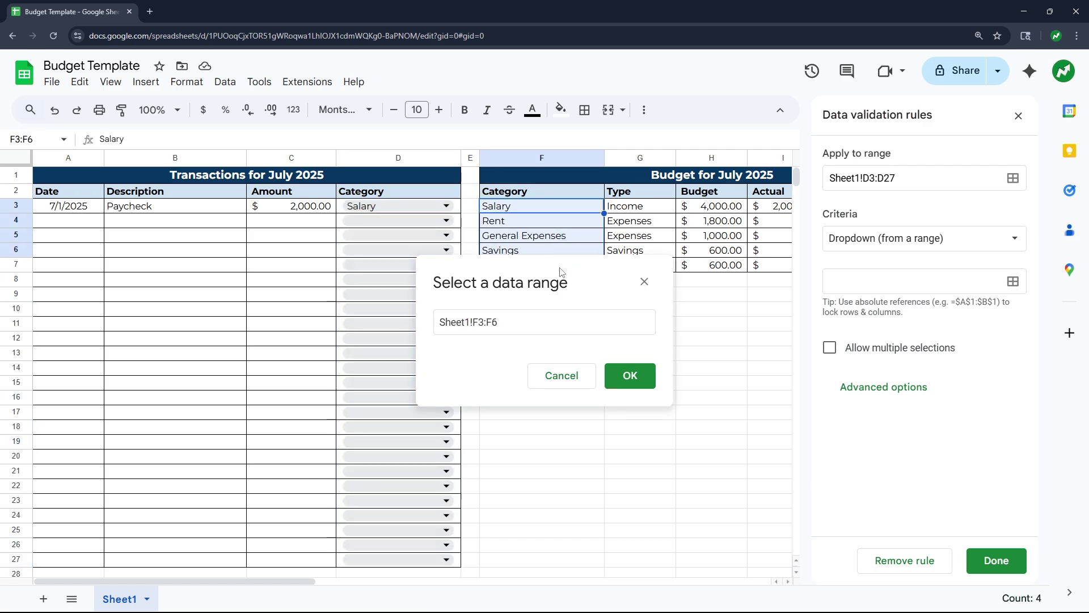
pyautogui.click(536, 212)
pyautogui.moveTo(535, 213); pyautogui.dragTo(536, 265)
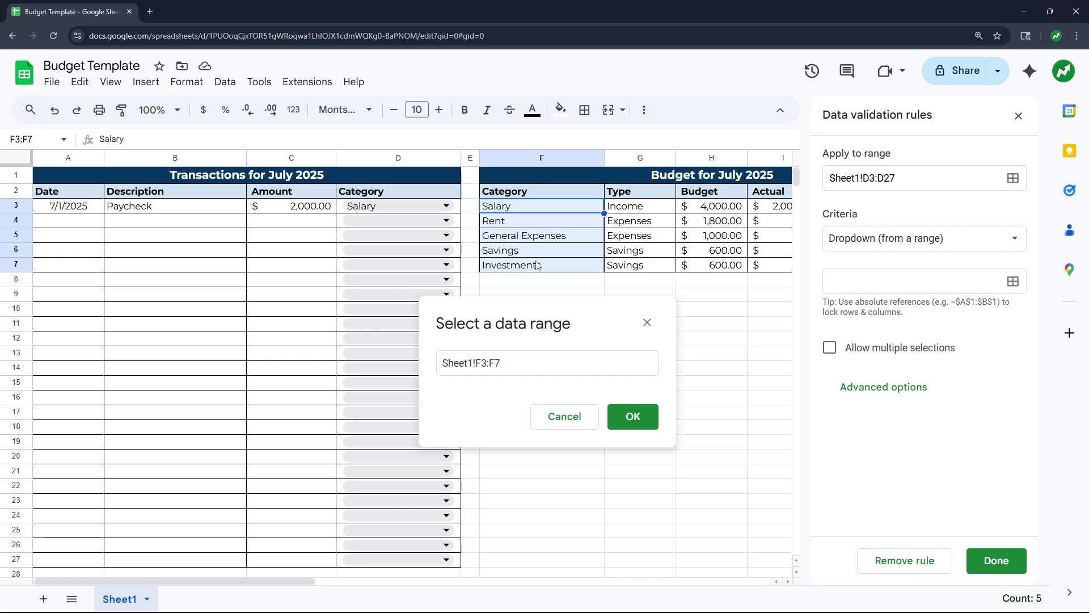
pyautogui.click(633, 417)
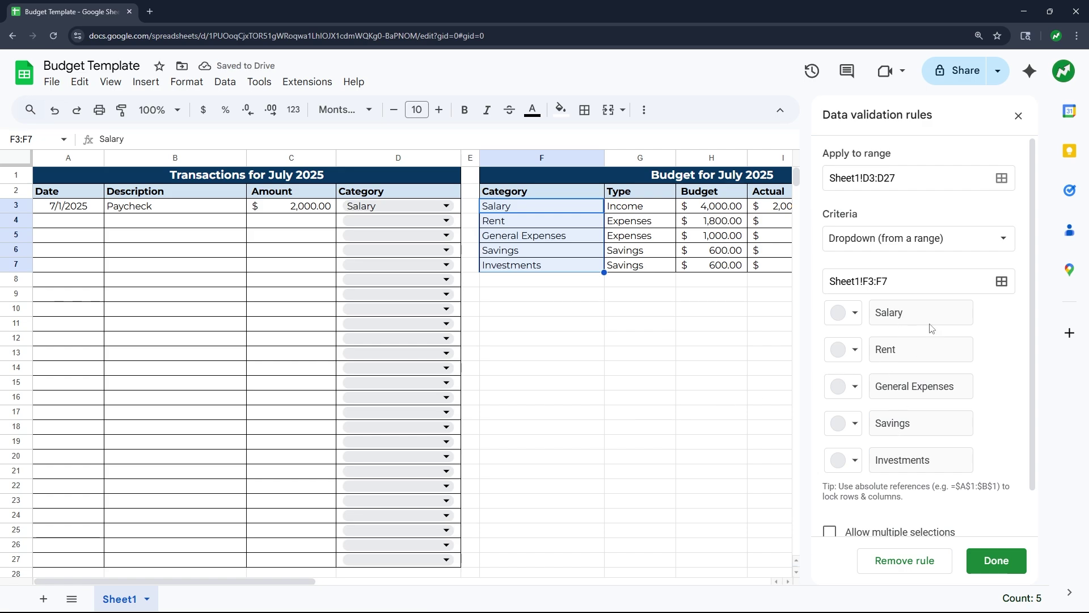
# - Set the dropdown's display style to Arrow in the advanced options and save the validation rule
pyautogui.scroll(-2, 931, 328)
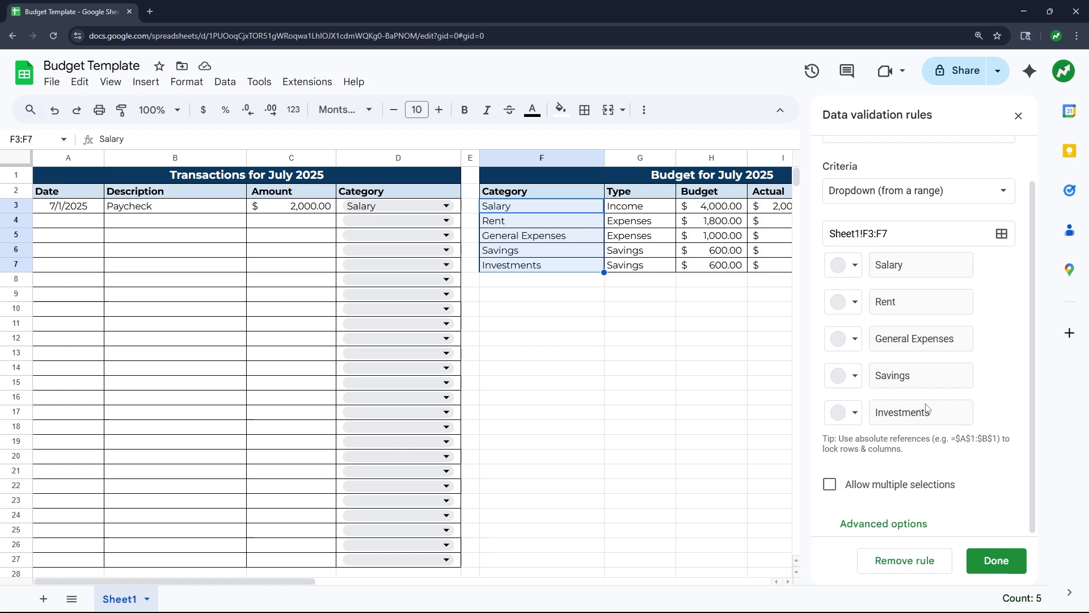
pyautogui.click(855, 523)
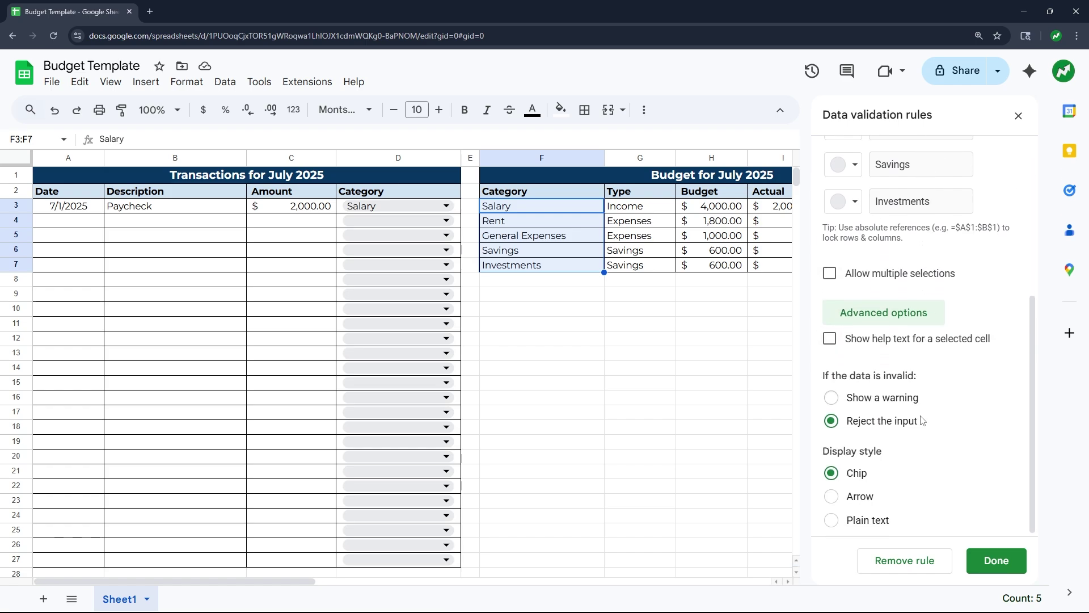
pyautogui.click(859, 499)
pyautogui.click(995, 562)
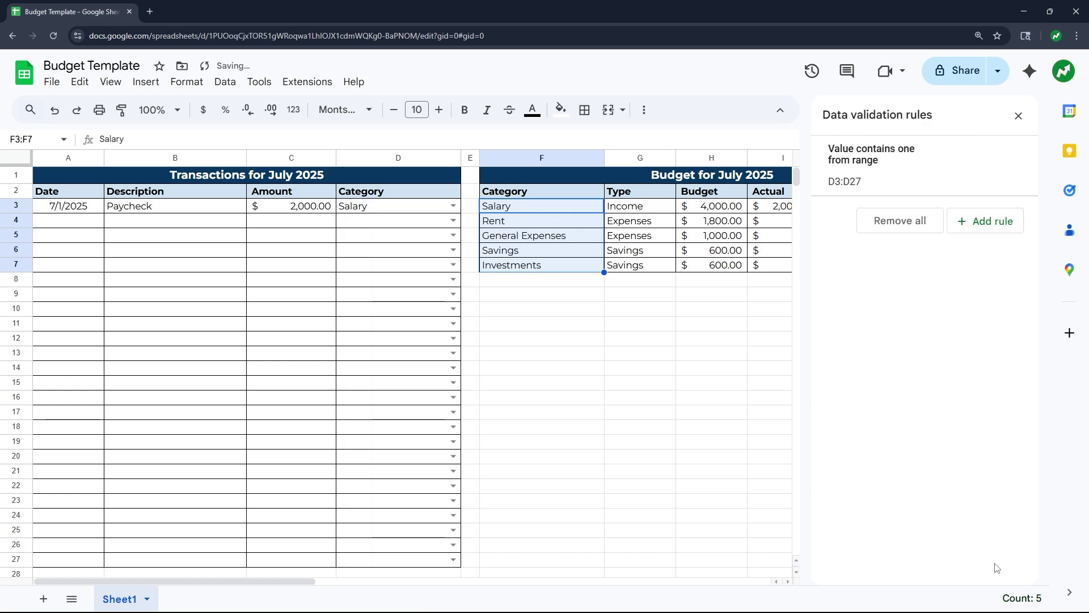
pyautogui.click(1025, 115)
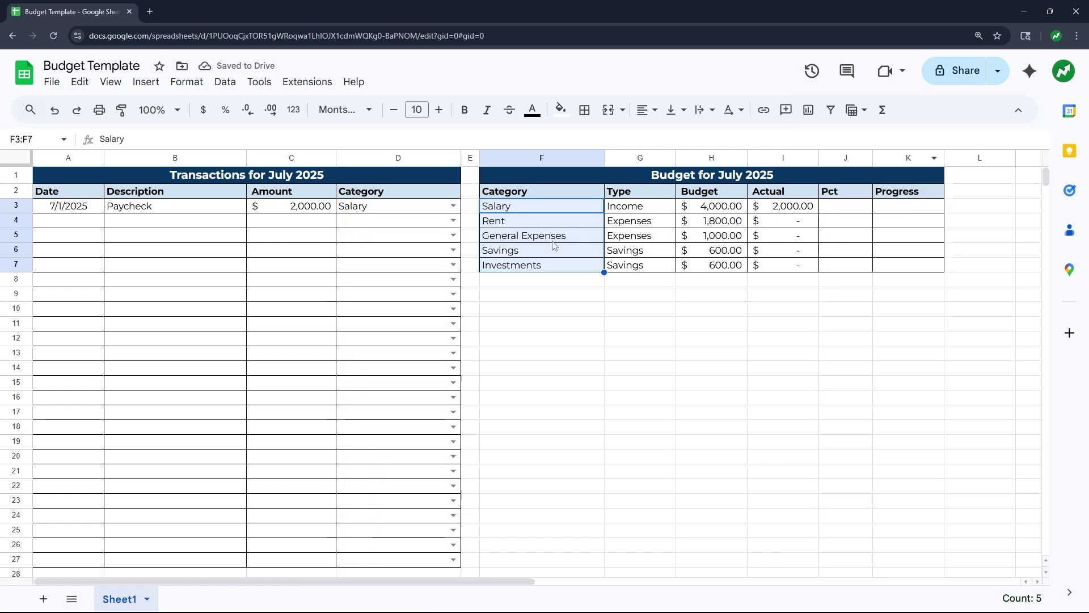
# - Choose Salary from the category dropdown in D3 for the Paycheck transaction
pyautogui.click(452, 206)
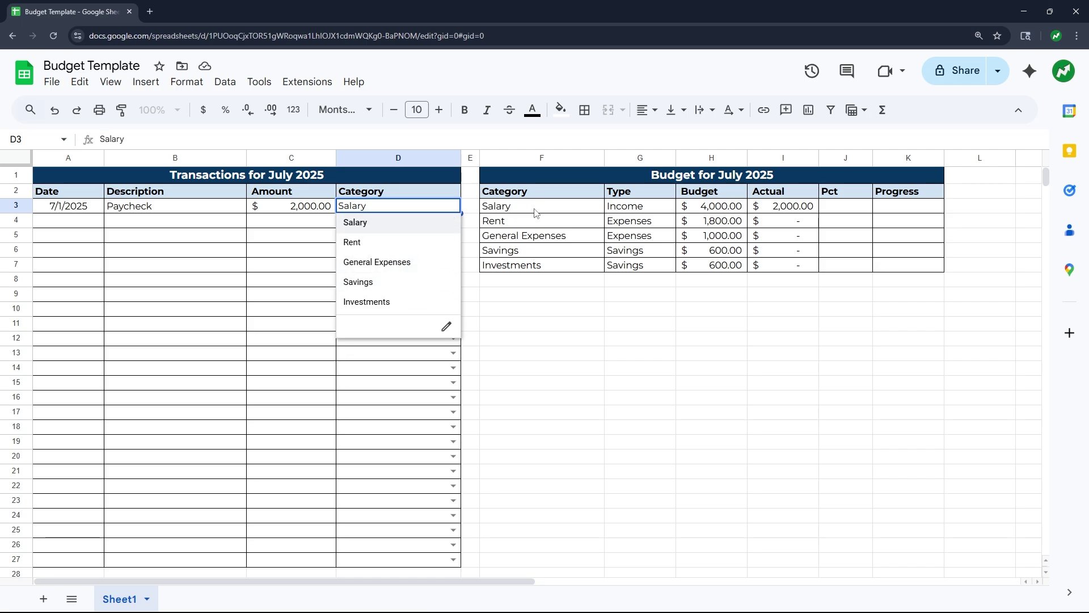
pyautogui.click(387, 225)
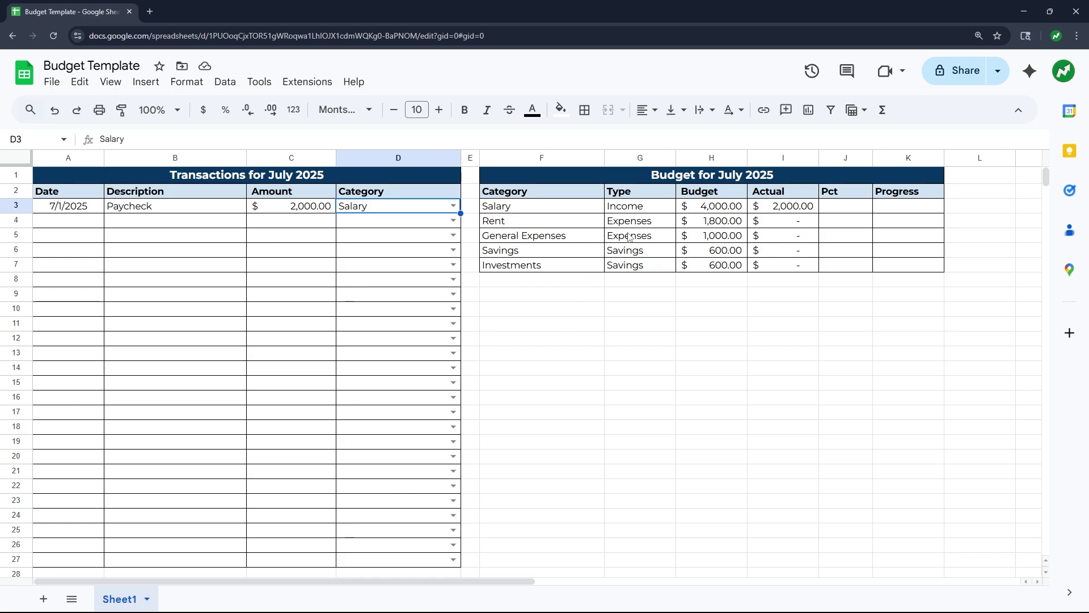
pyautogui.click(635, 210)
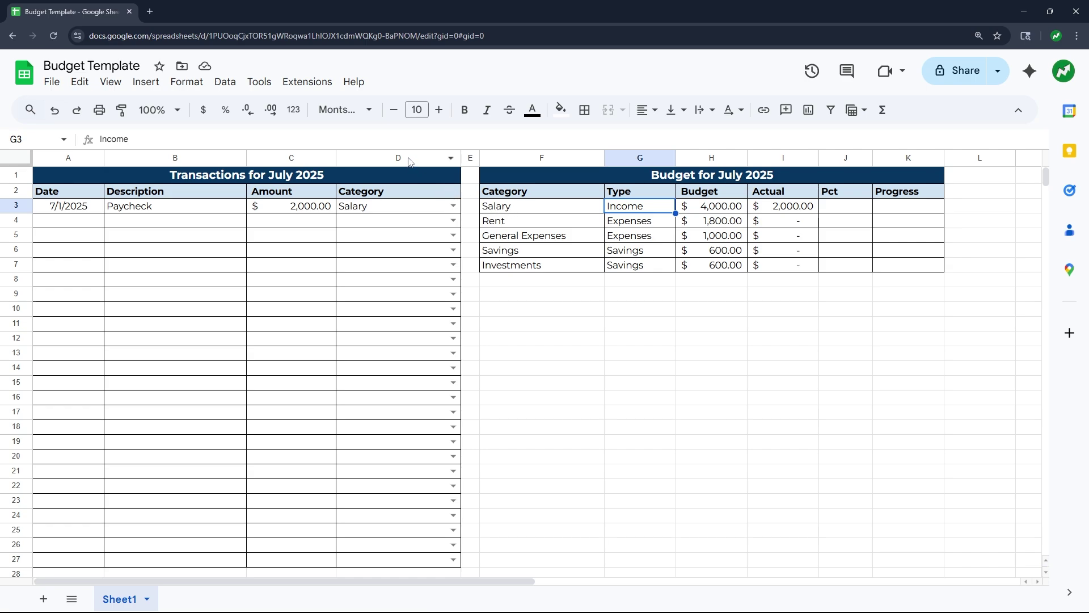
# - Add a conditional formatting rule to columns D to F that fills cells whose text is exactly Salary with light green
pyautogui.moveTo(401, 161); pyautogui.dragTo(498, 149)
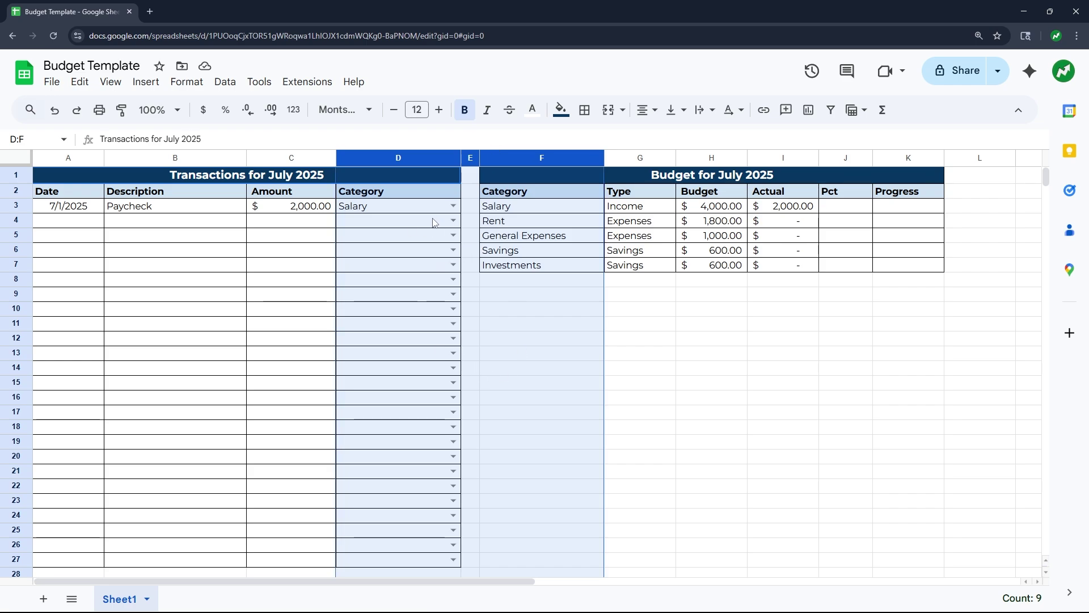
pyautogui.click(183, 84)
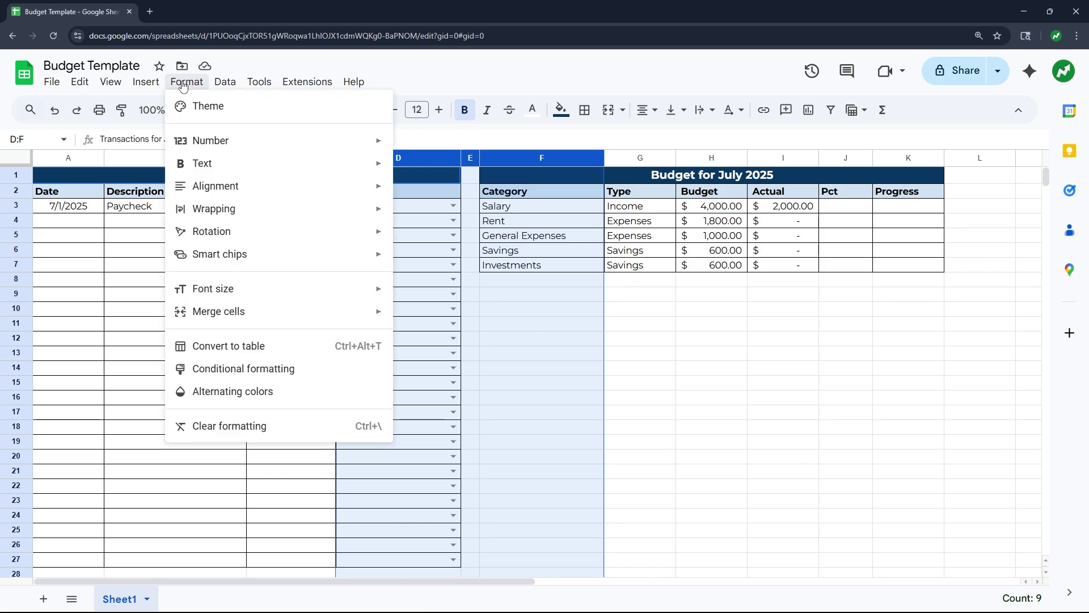
pyautogui.click(244, 370)
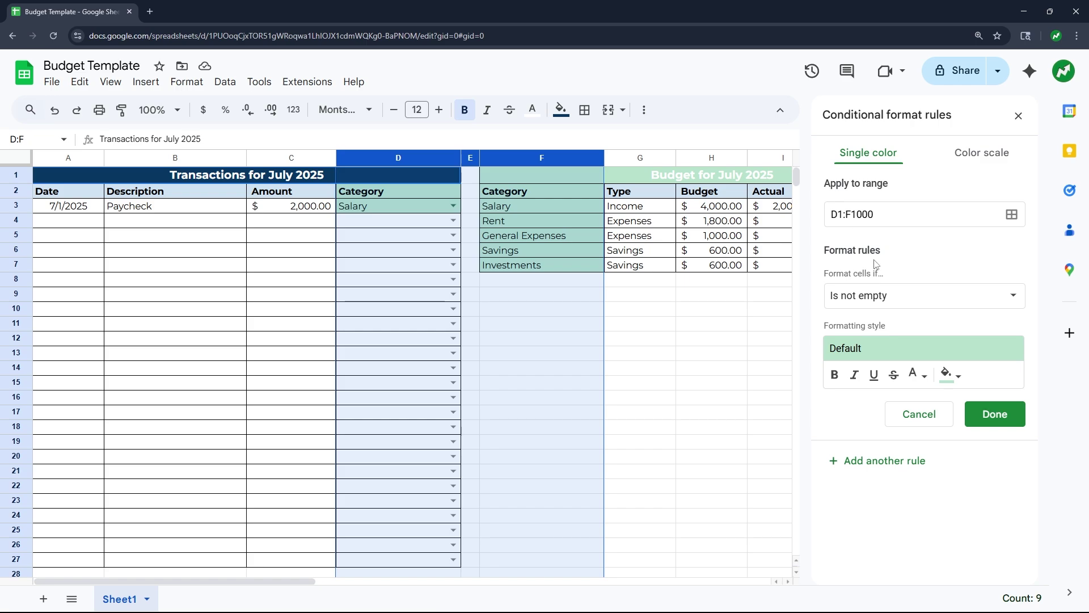
pyautogui.click(883, 294)
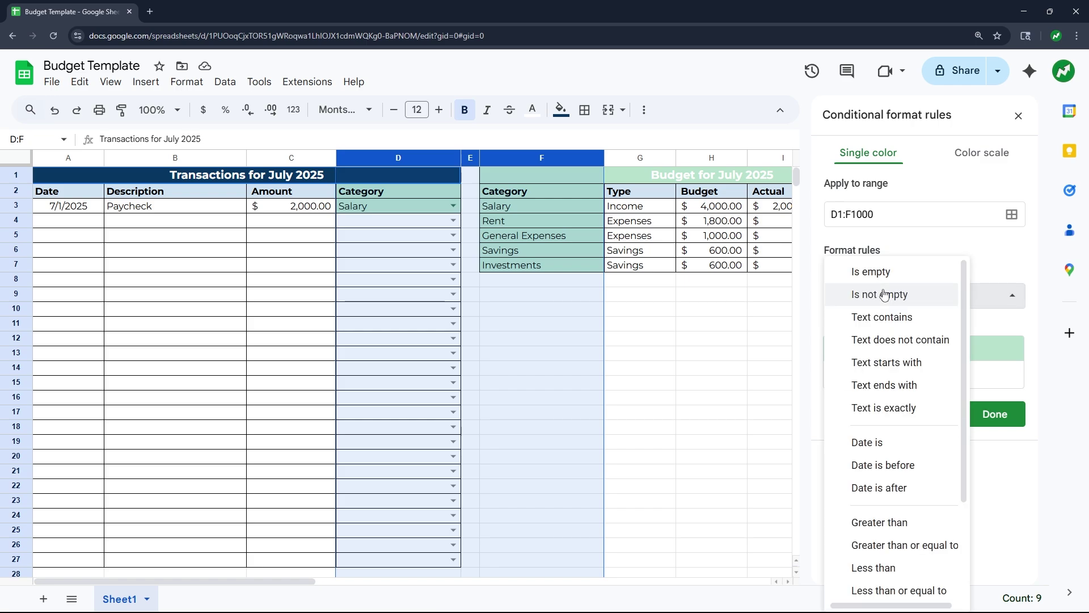
pyautogui.click(895, 408)
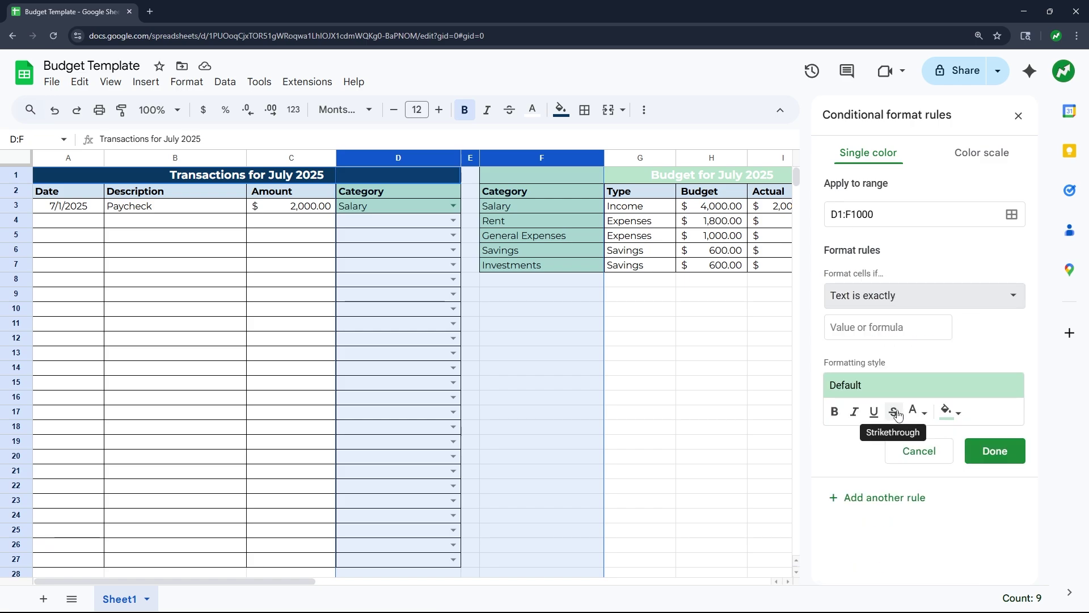
pyautogui.click(879, 329)
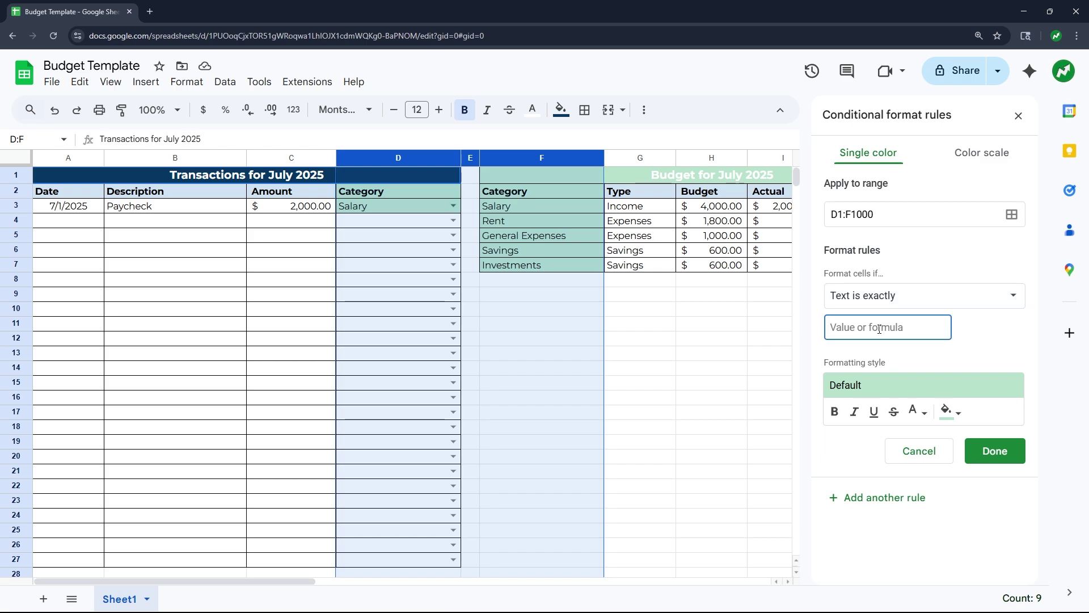
pyautogui.write('Salary')
pyautogui.click(953, 413)
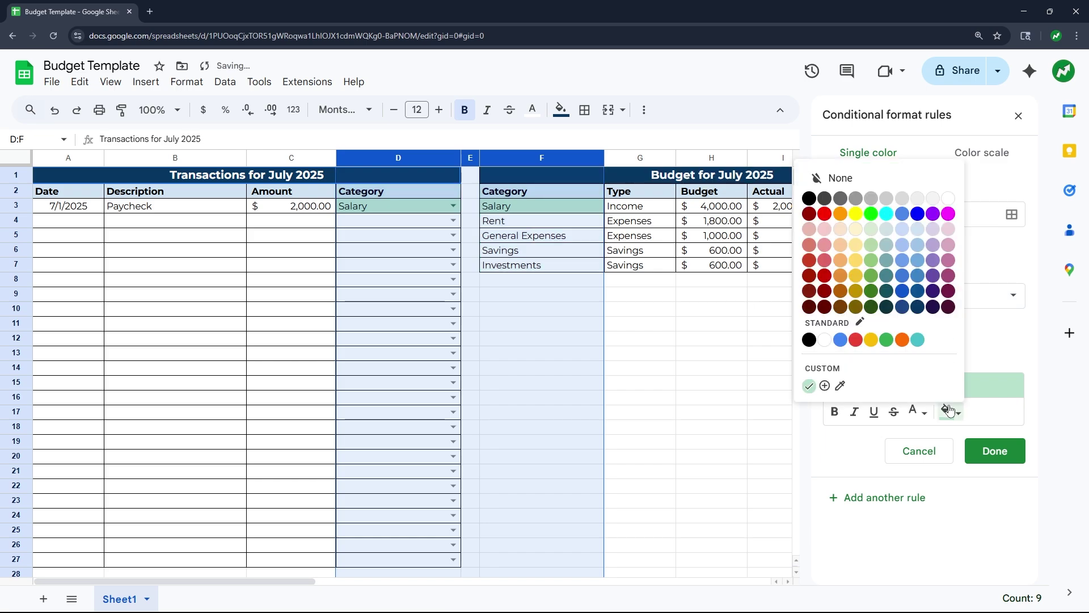
pyautogui.click(870, 245)
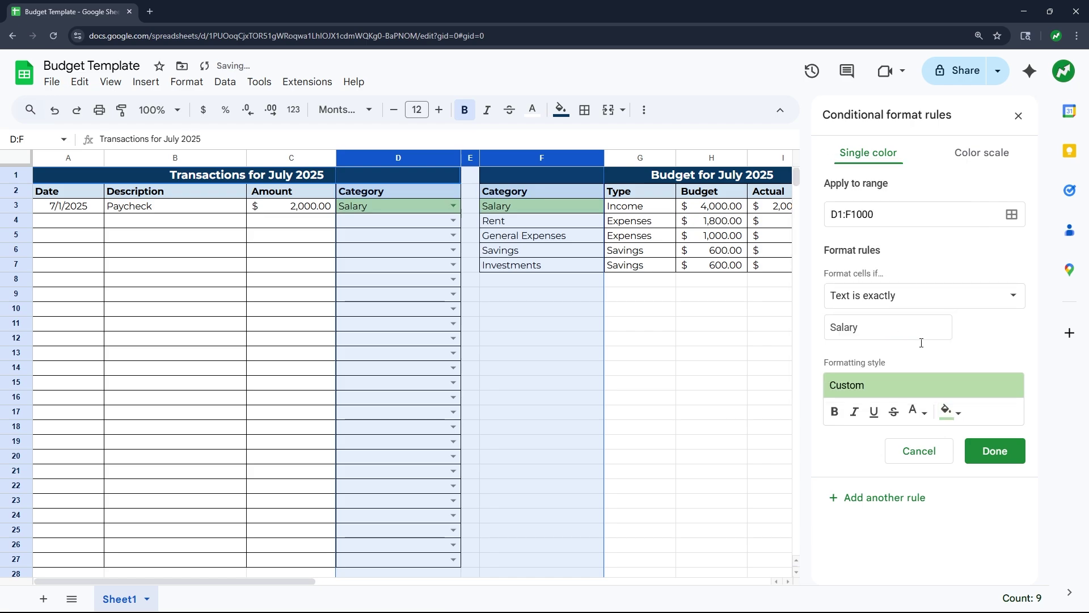
# - Add another conditional formatting rule for D1:F1000 that fills cells whose text is exactly Rent with light red
pyautogui.click(887, 498)
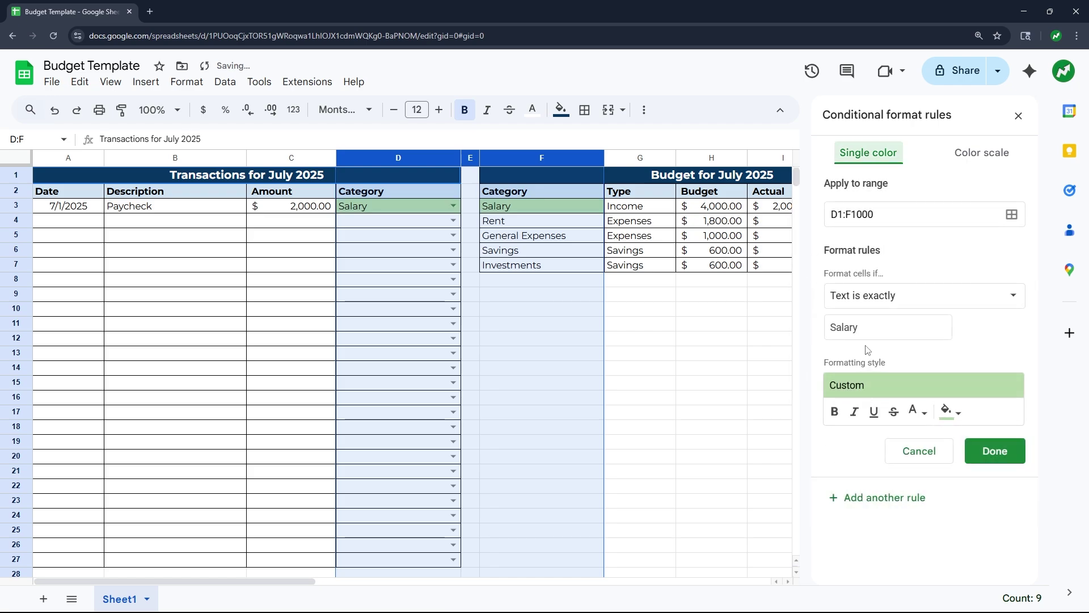
pyautogui.click(864, 328)
pyautogui.doubleClick(864, 328)
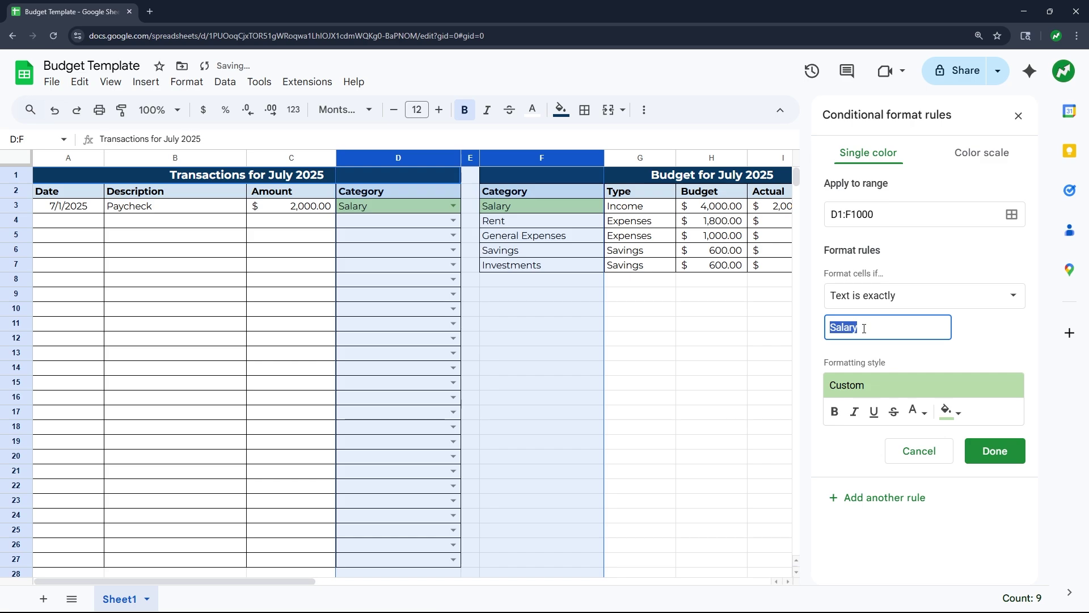
pyautogui.write('R')
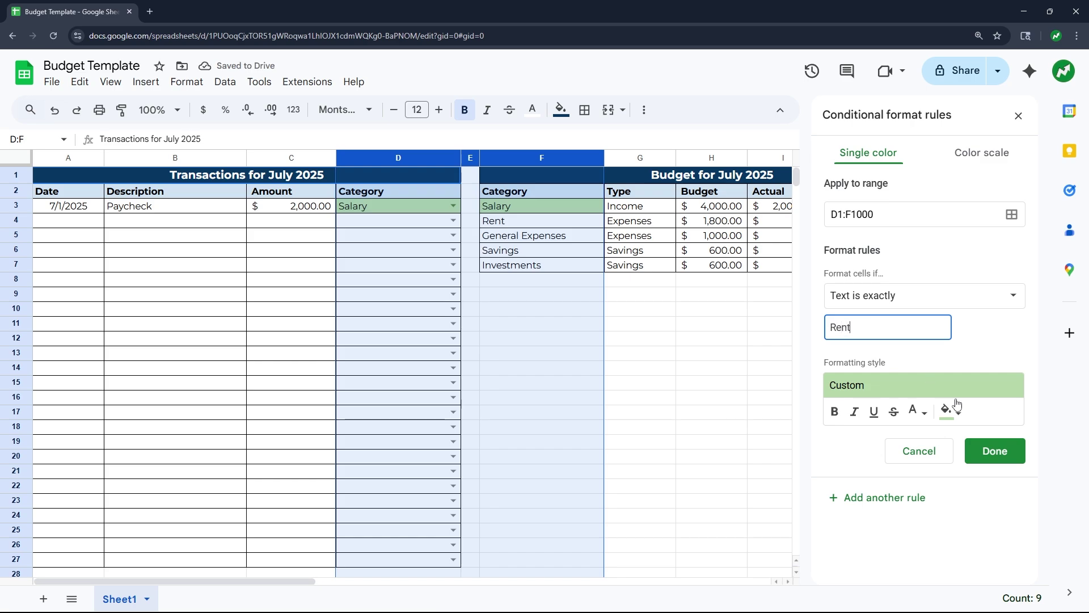
pyautogui.write('ent')
pyautogui.click(957, 409)
pyautogui.click(828, 243)
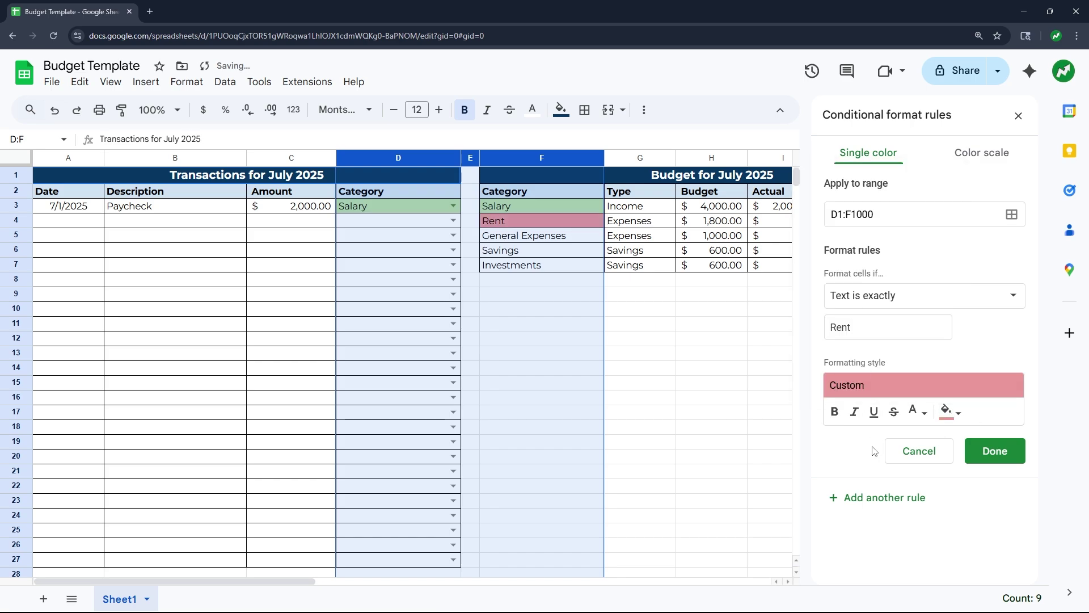
# - Add a rule for D1:F1000 giving cells with exactly General Expenses the same light red fill as Rent
pyautogui.doubleClick(842, 326)
pyautogui.write('Gener')
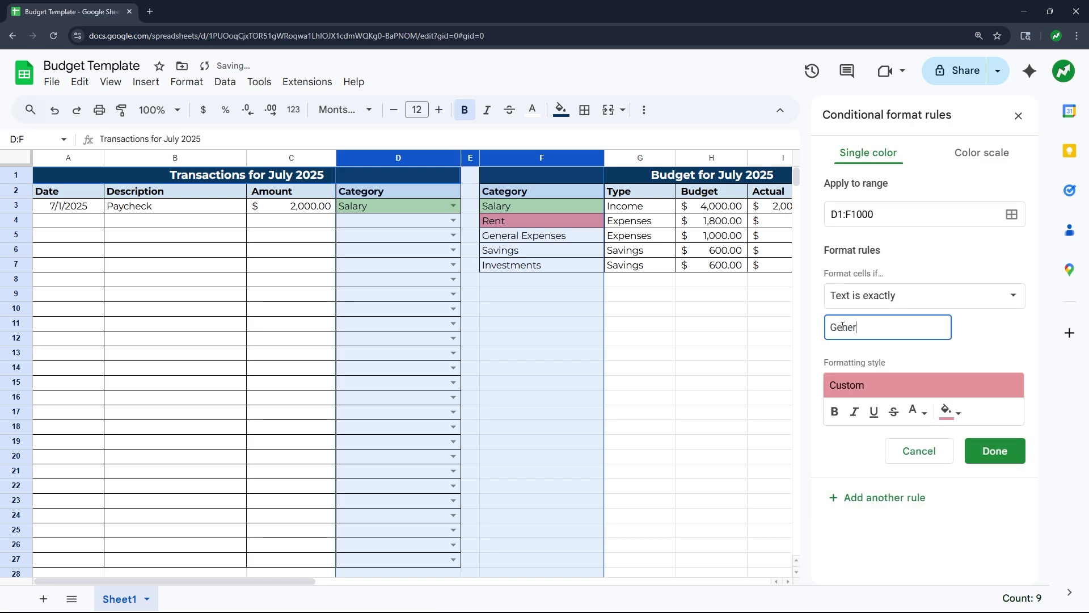
pyautogui.write('al Expenses')
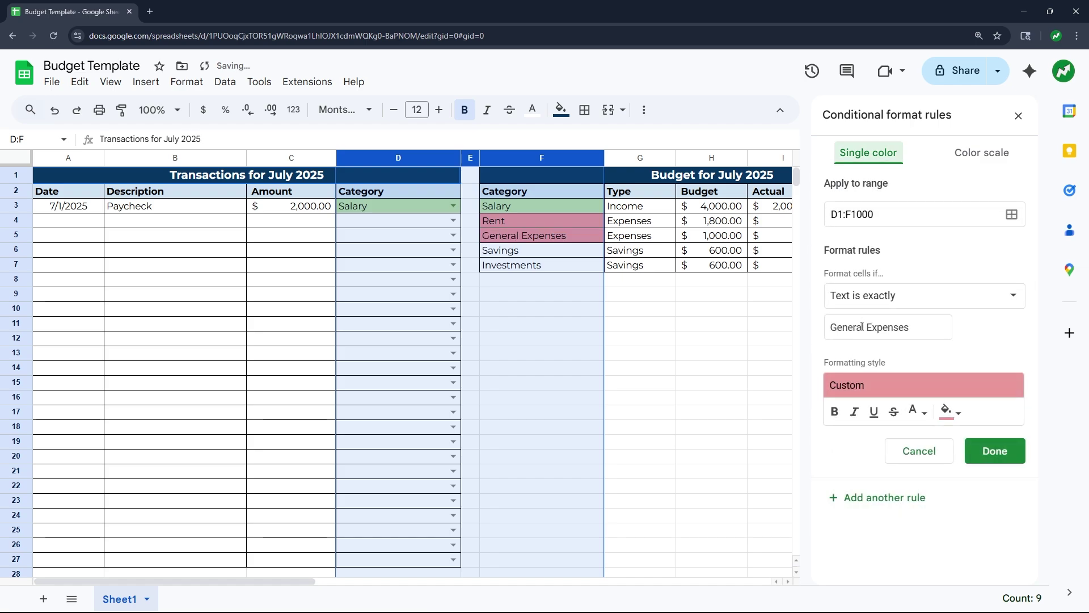
# - Add a rule for D1:F1000 that fills cells whose text is exactly Savings with light purple
pyautogui.tripleClick(861, 328)
pyautogui.write('Savings')
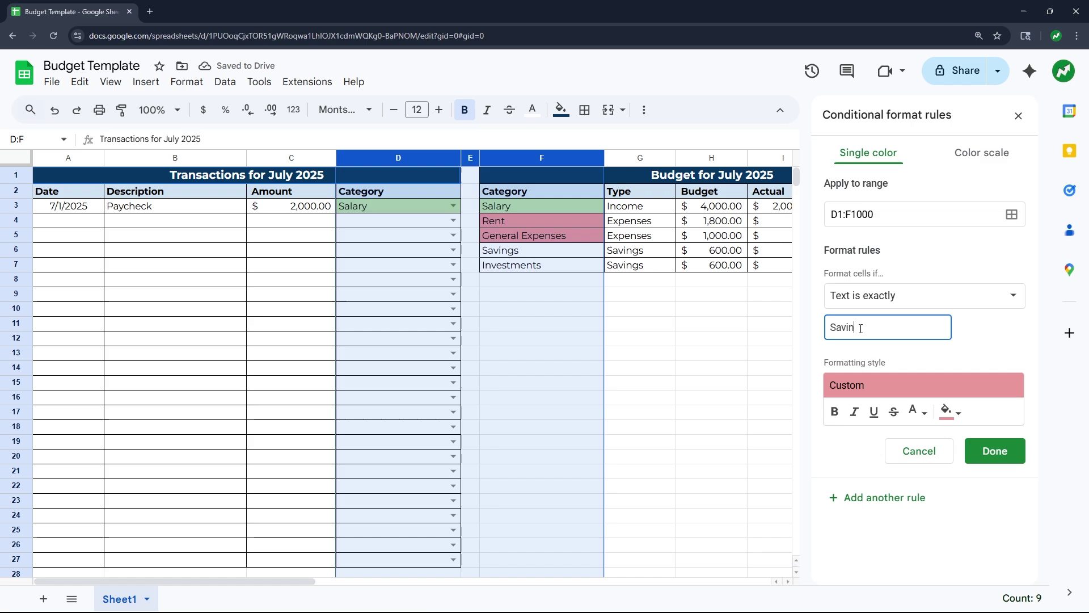
pyautogui.click(947, 409)
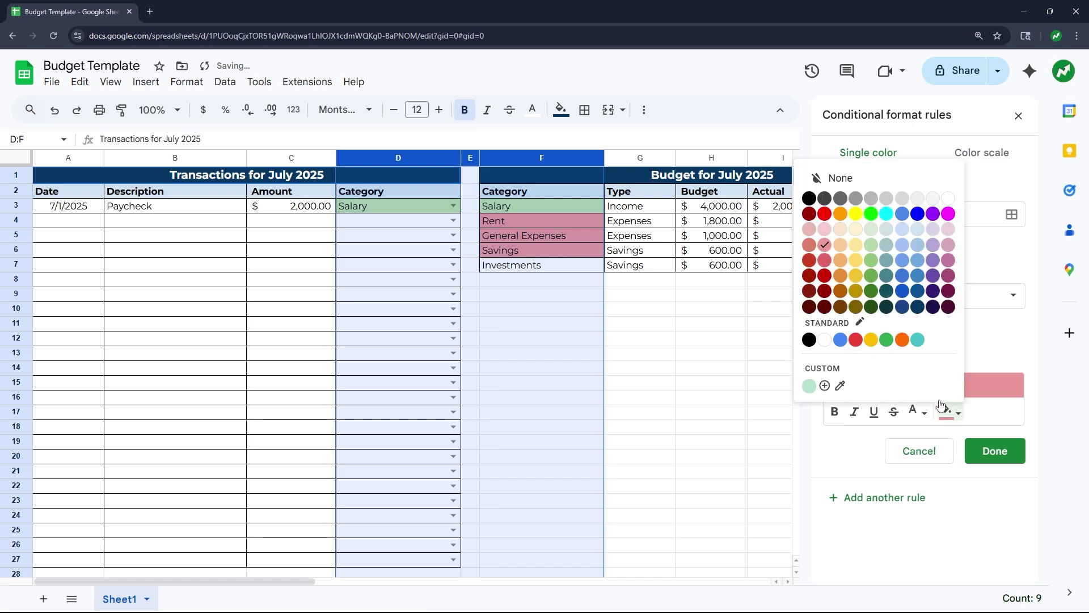
pyautogui.click(934, 245)
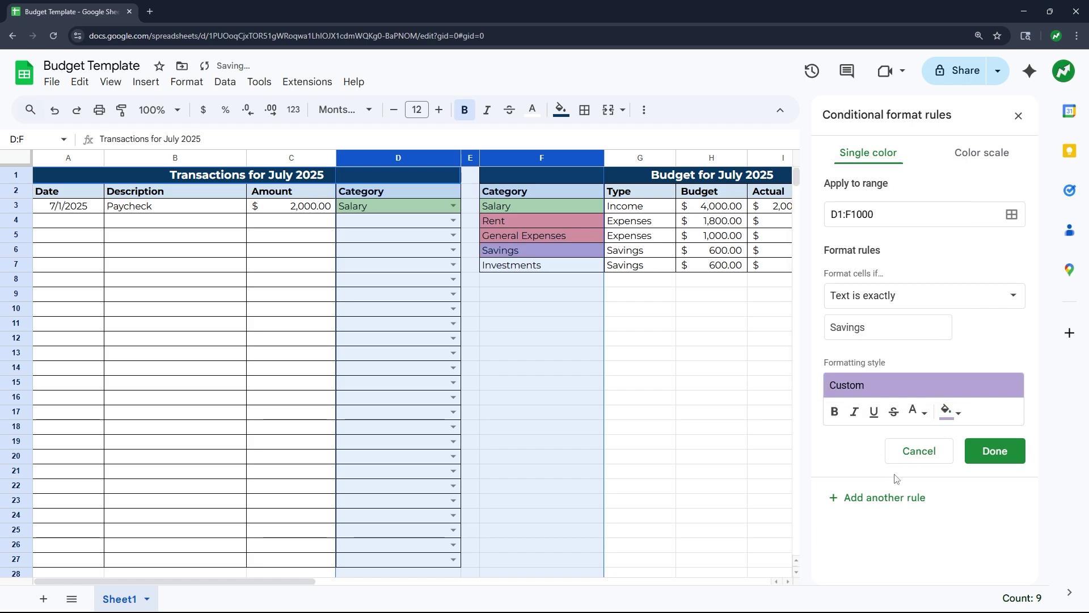
# - Add a rule for D1:F1000 giving cells with exactly Investments the same light purple fill as Savings, and close the conditional formatting rules
pyautogui.doubleClick(855, 326)
pyautogui.write('Inve')
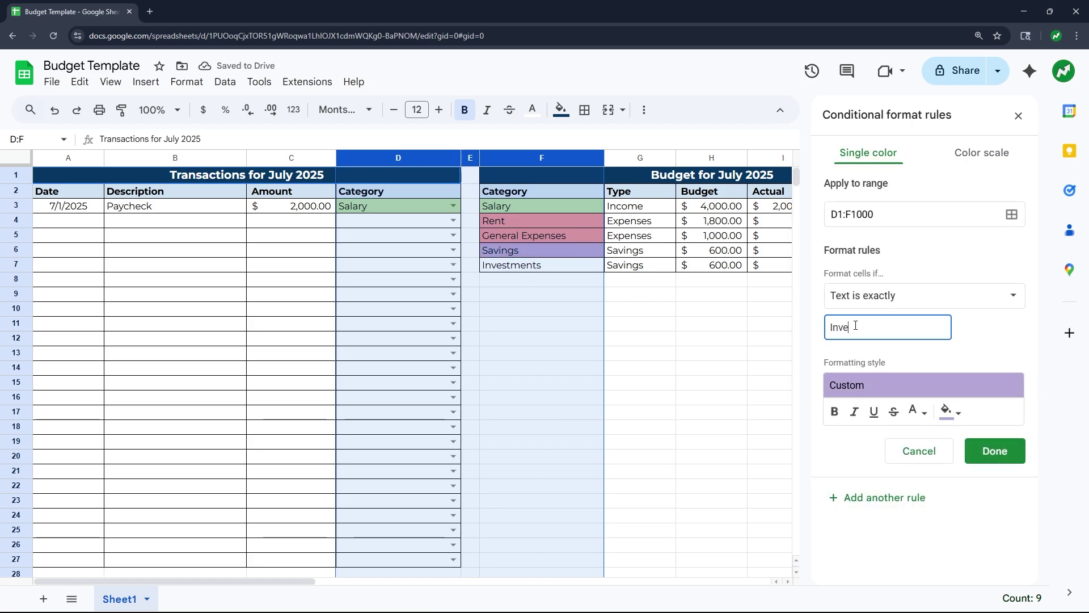
pyautogui.write('stments')
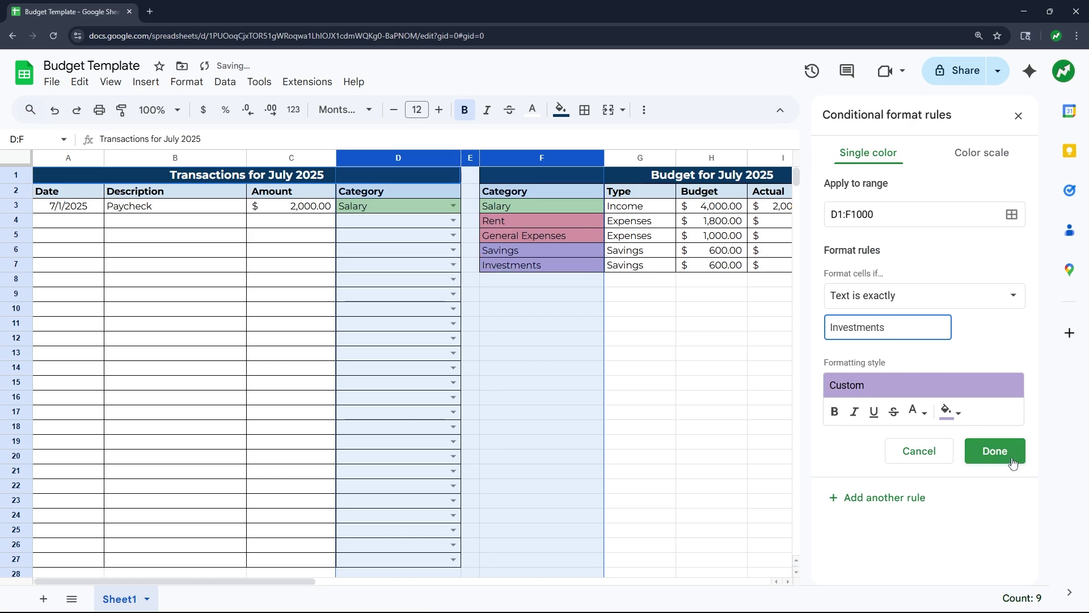
pyautogui.click(1011, 454)
pyautogui.click(1019, 115)
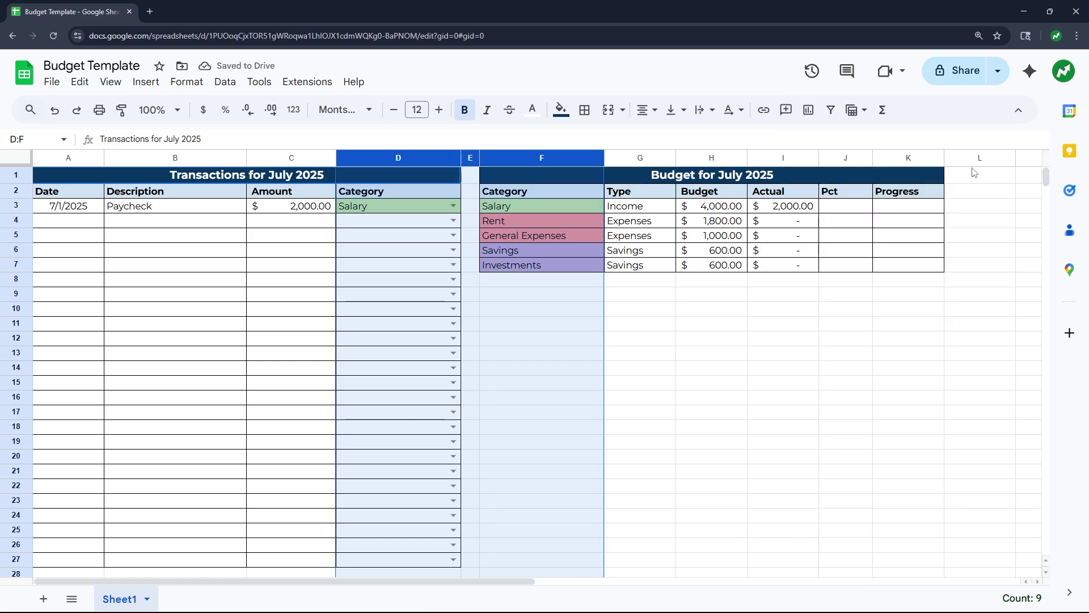
pyautogui.click(806, 356)
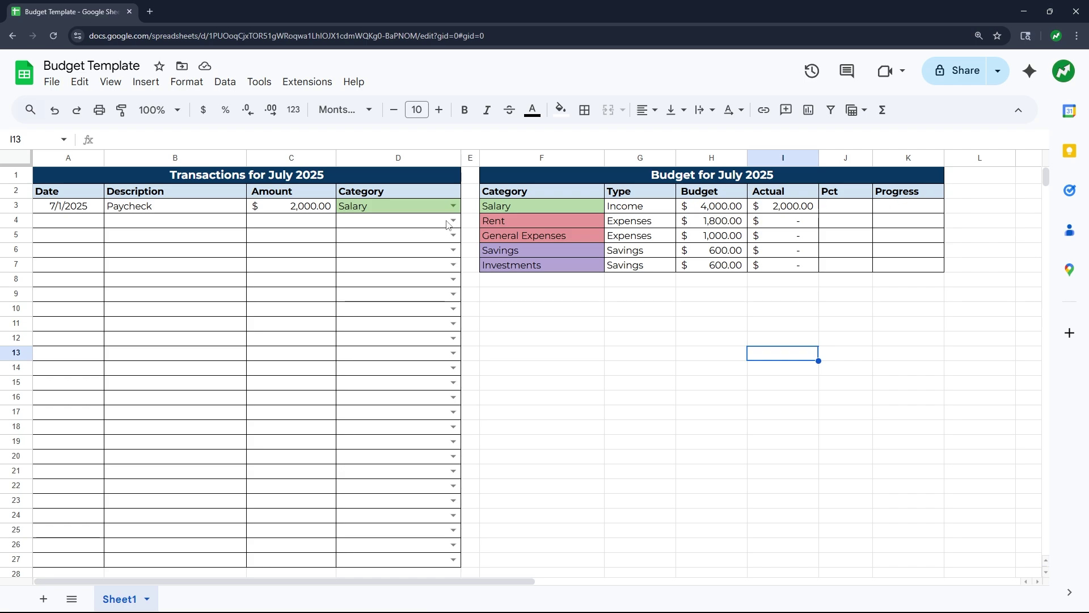
# - Record a transaction in row 4 dated 7/10/2025 with description Monthly rent, amount 1800 and category Rent
pyautogui.click(82, 223)
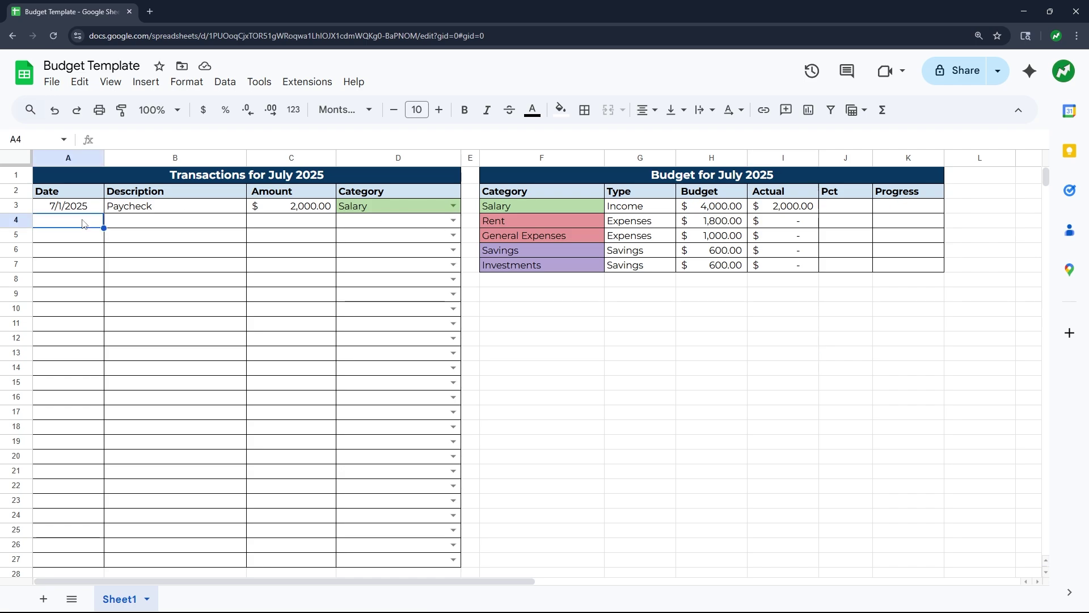
pyautogui.write('7/10/2025')
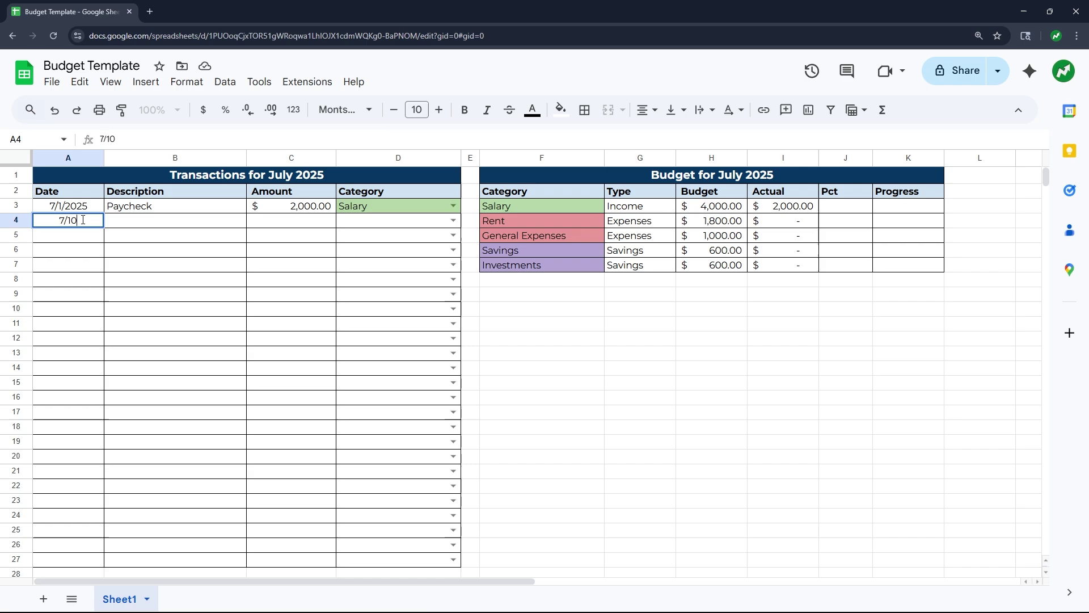
pyautogui.press('Tab')
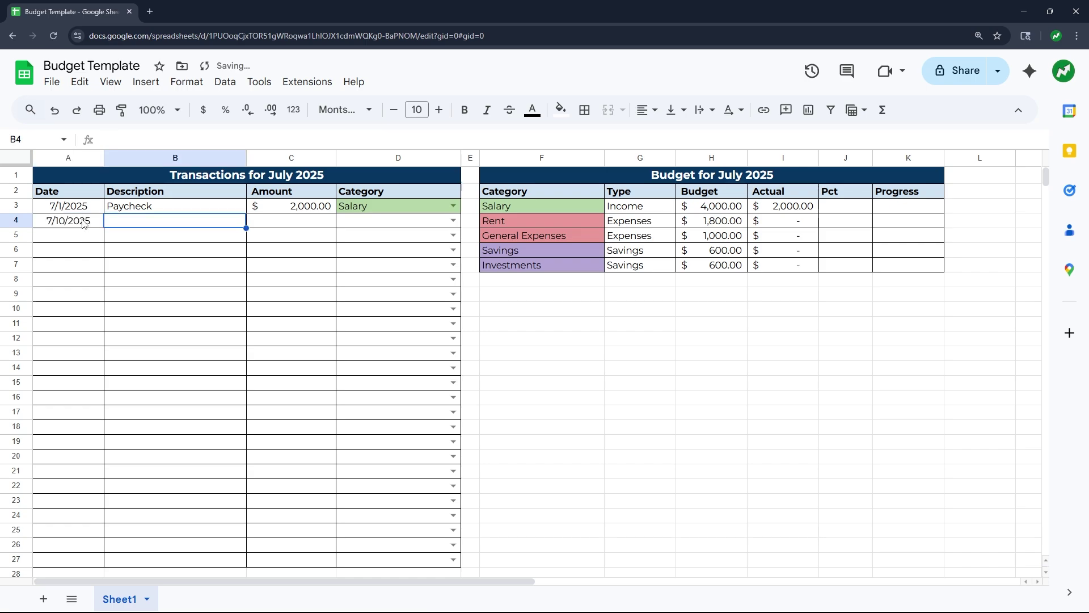
pyautogui.write('Monthly rent')
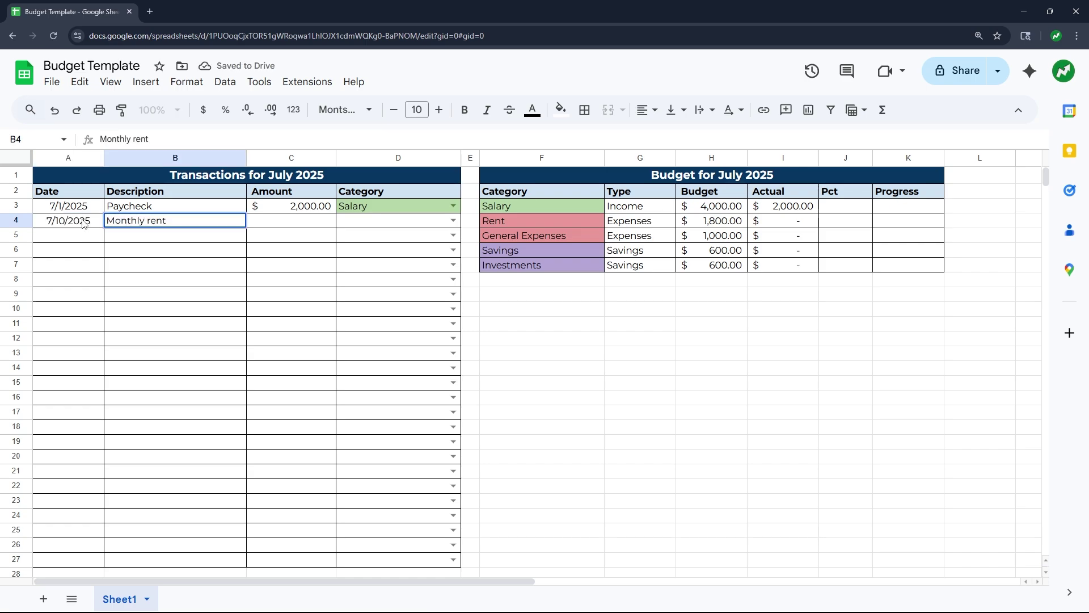
pyautogui.press('Tab')
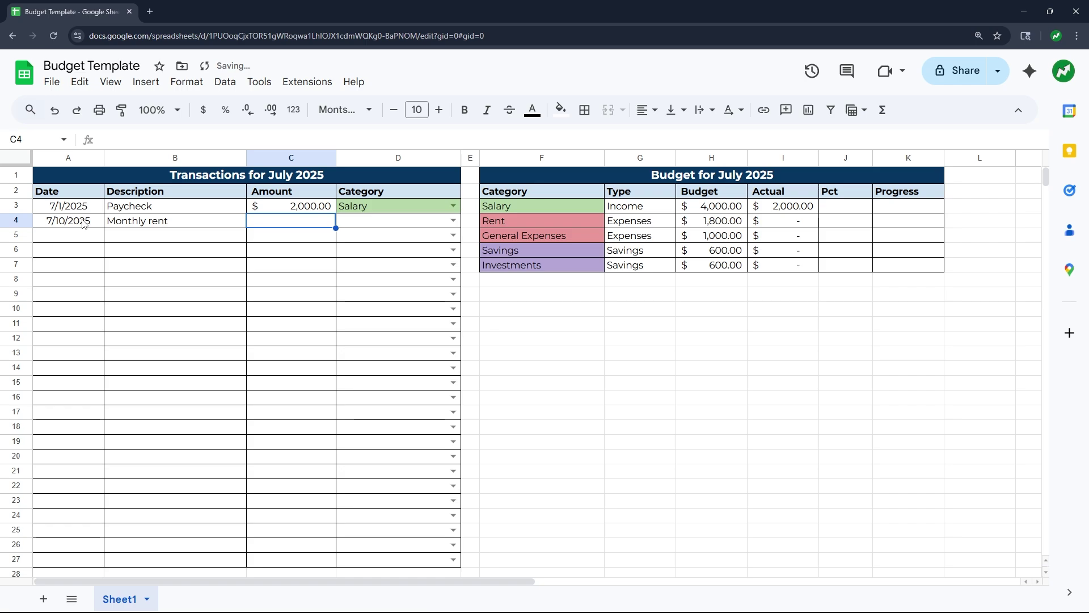
pyautogui.write('1800')
pyautogui.press('Tab')
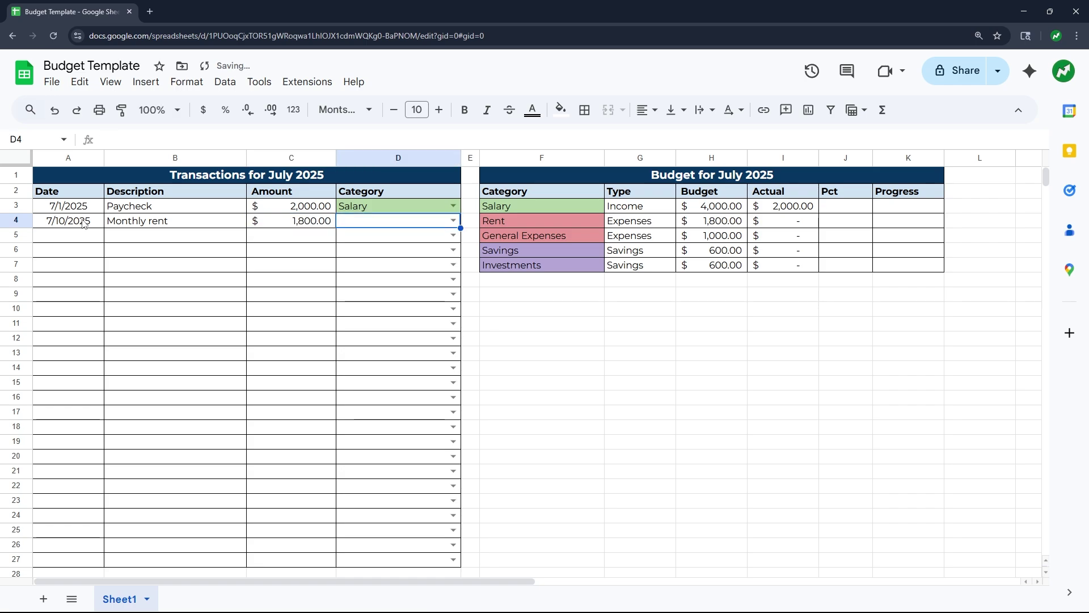
pyautogui.click(454, 221)
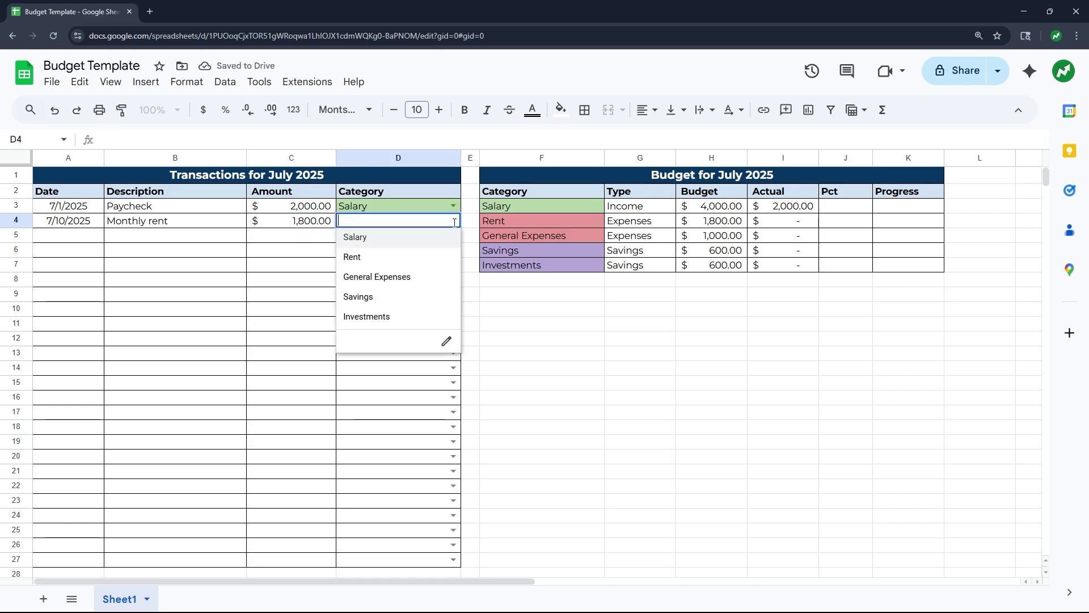
pyautogui.click(423, 253)
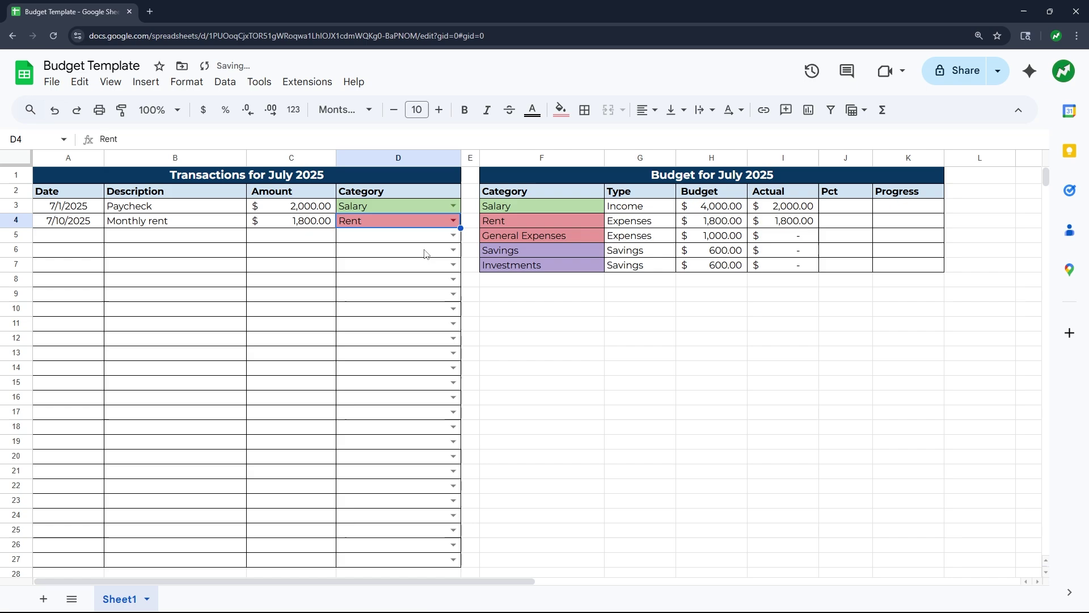
# - Fill A5:D9 with July transactions for Gas 35, Paycheck 2,000, Repairs 220, Savings account 450 and Roth IRA 375, including dates and categories
pyautogui.click(389, 253)
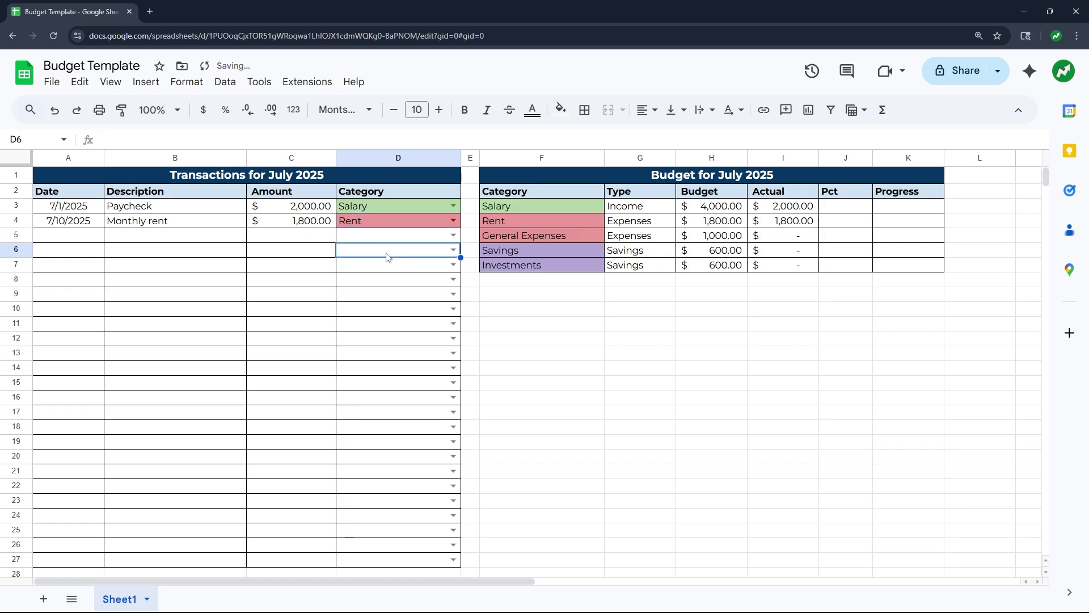
pyautogui.click(783, 223)
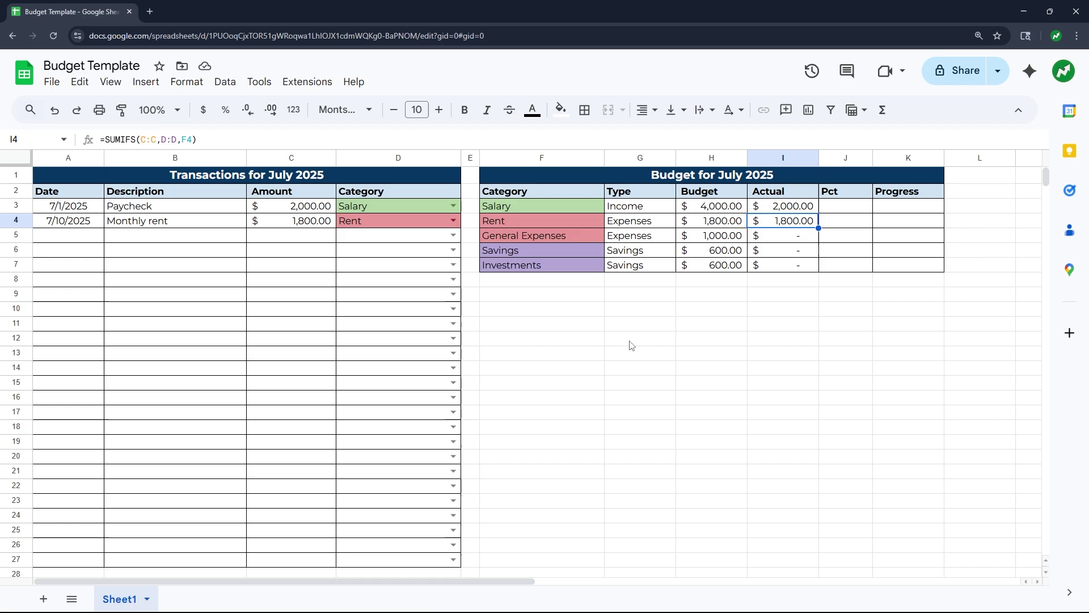
pyautogui.write('7/12/2025\tGas\t$35.00\tGeneral Expenses 7/15/2025\tPaycheck\t$2,000.00\tSalary 7/18/2025\tRepairs\t$220.00\tGeneral Expenses 7/20/2025\tSavings account\t$450.00\tSavings 7/20/2025\tRoth IRA\t$375.00\tInvestments')
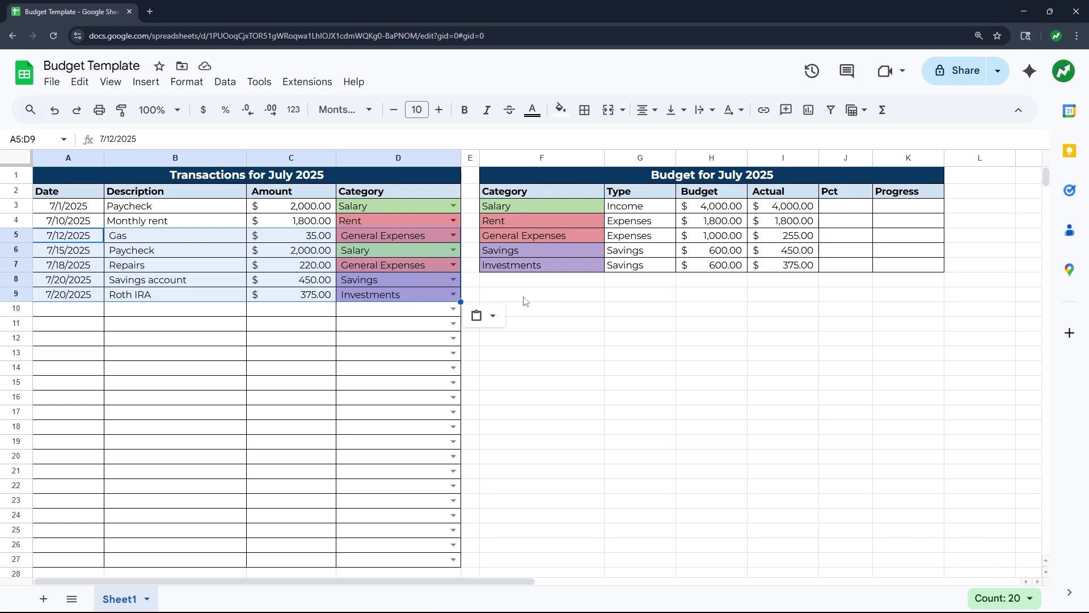
# - Calculate Salary's Pct in J3 as actual divided by budget with =I3/H3, and format J3:J7 as percentages
pyautogui.click(841, 211)
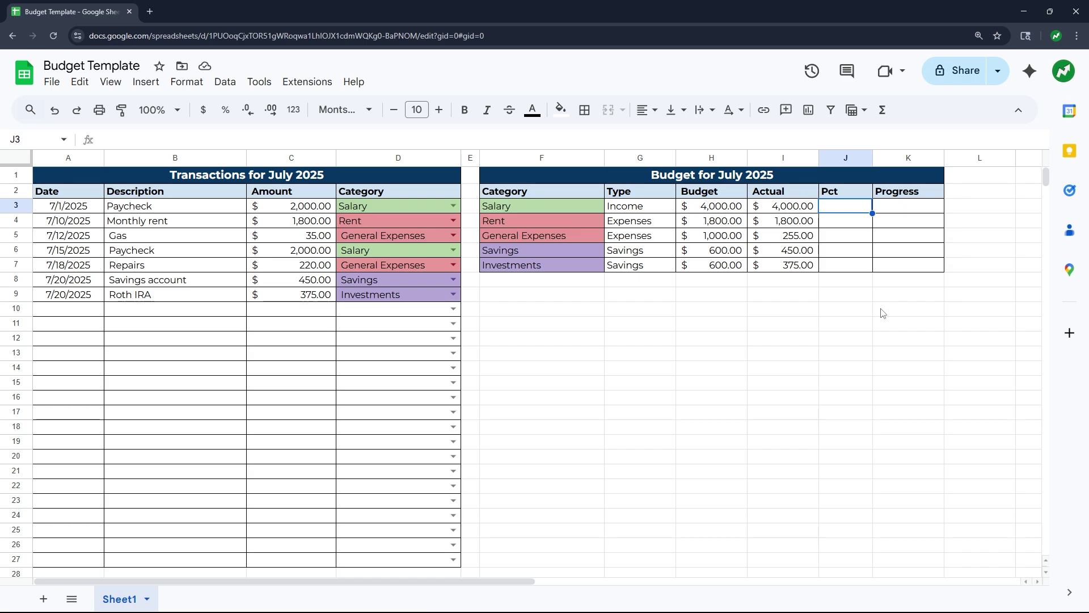
pyautogui.write('=')
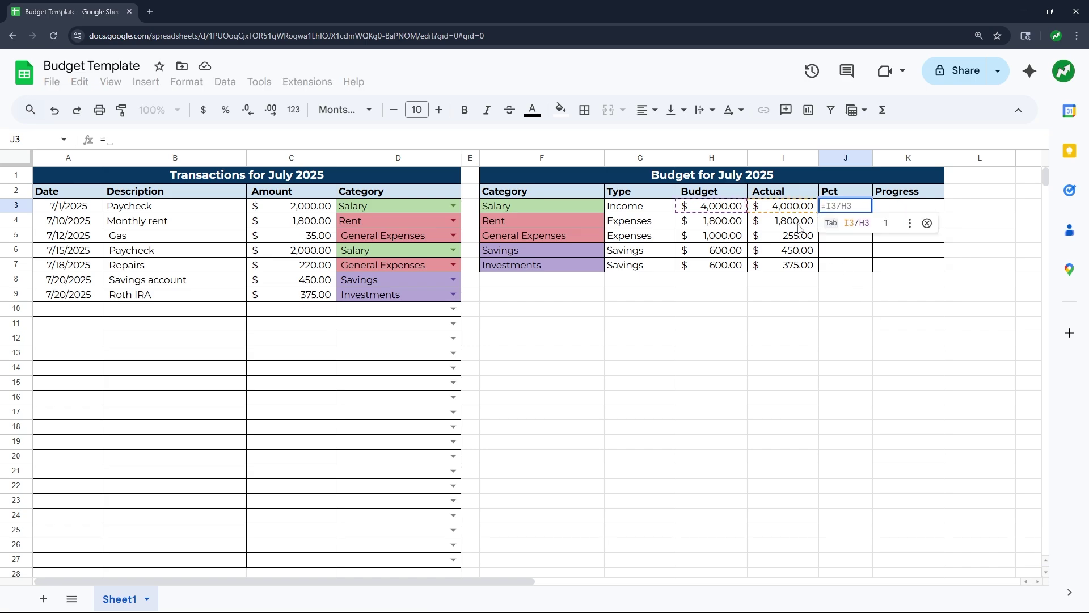
pyautogui.click(788, 208)
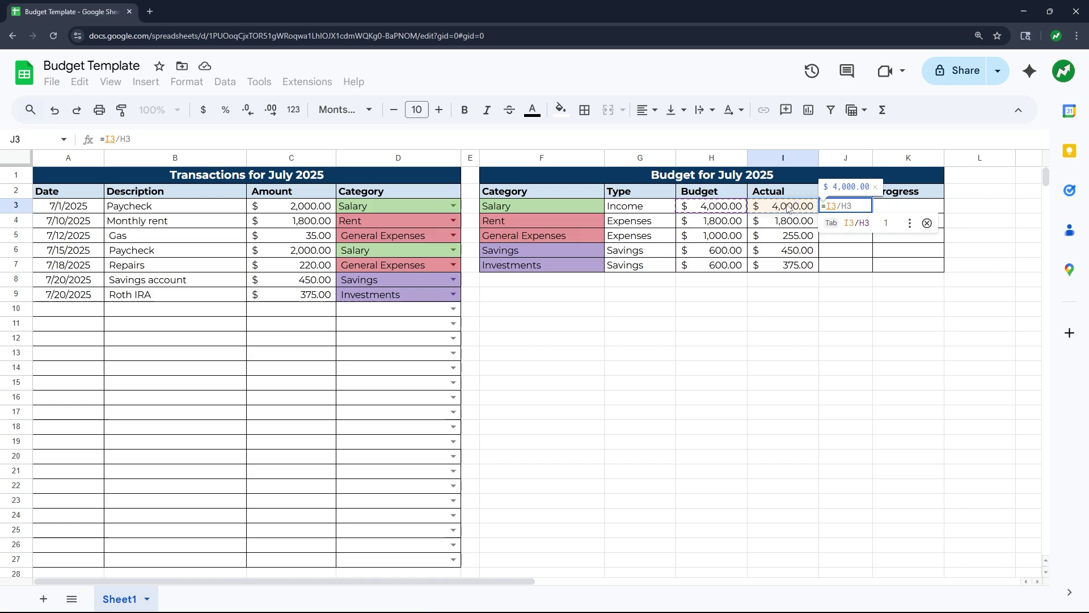
pyautogui.write('/')
pyautogui.click(716, 209)
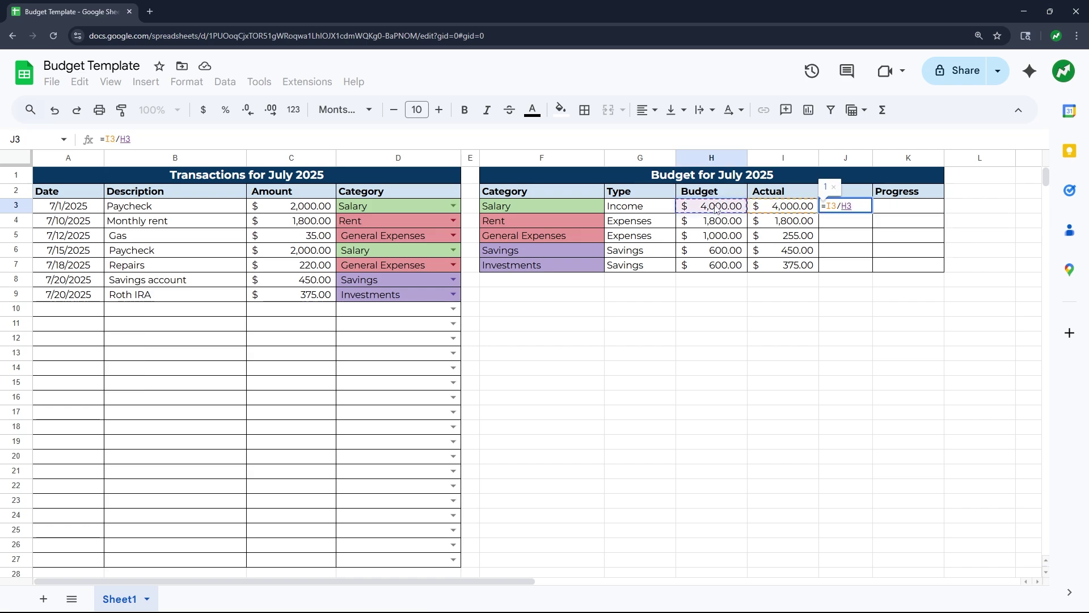
pyautogui.press('Return')
pyautogui.click(681, 311)
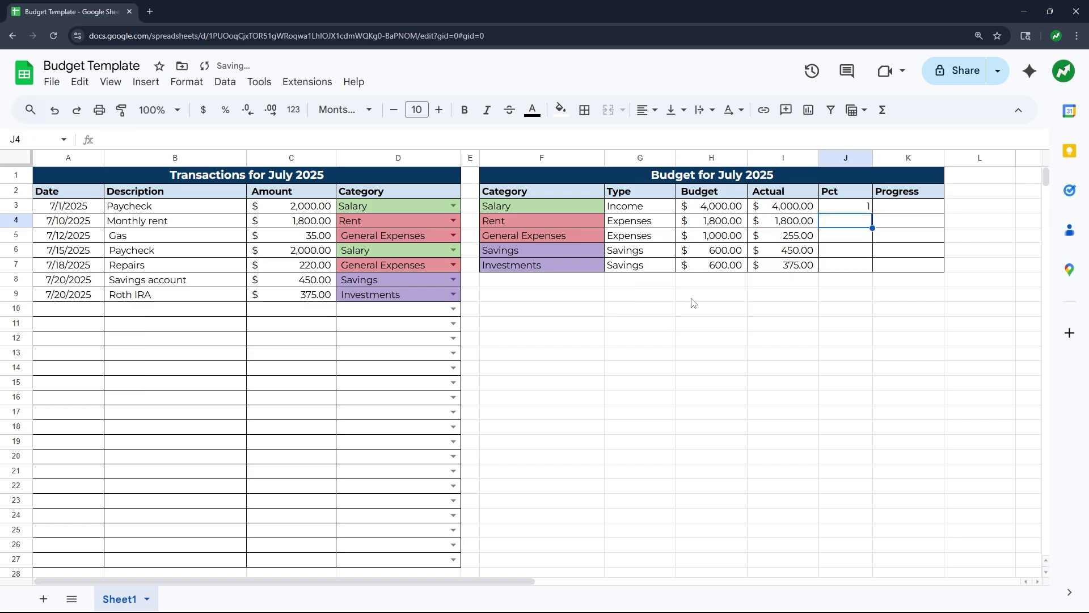
pyautogui.moveTo(845, 207); pyautogui.dragTo(845, 266)
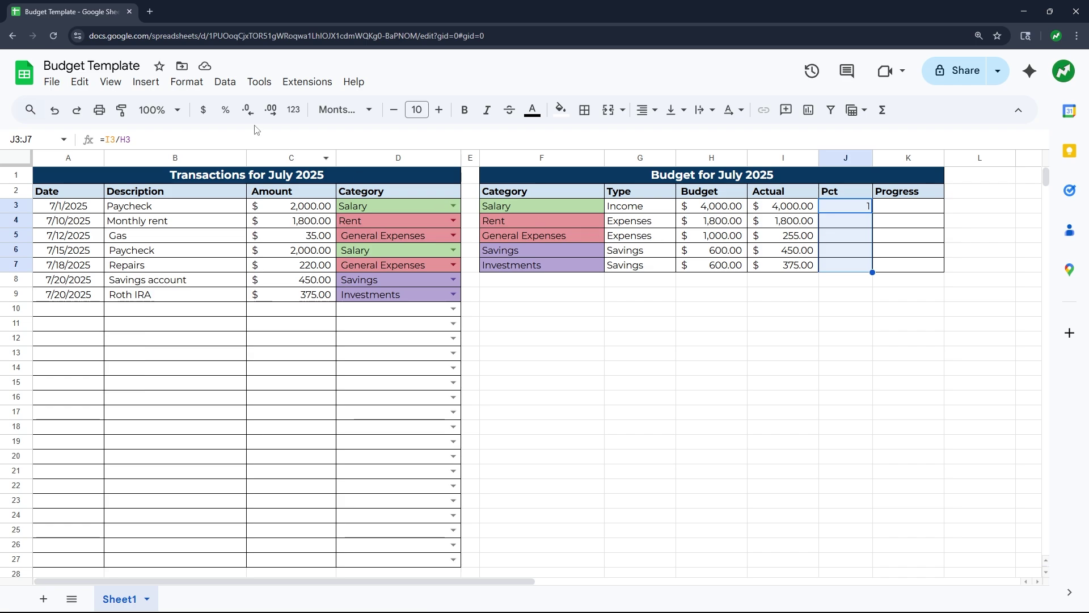
pyautogui.click(227, 111)
# - Copy the Pct formula from J3 down through J7 and check the Savings row's calculation against its budget and actual amounts
pyautogui.click(716, 206)
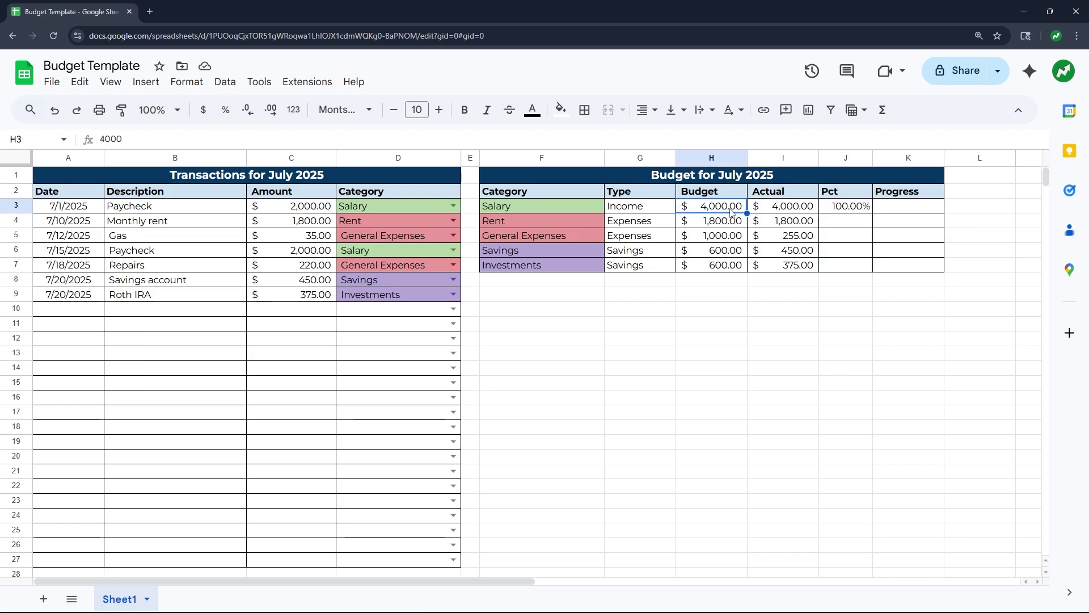
pyautogui.click(764, 210)
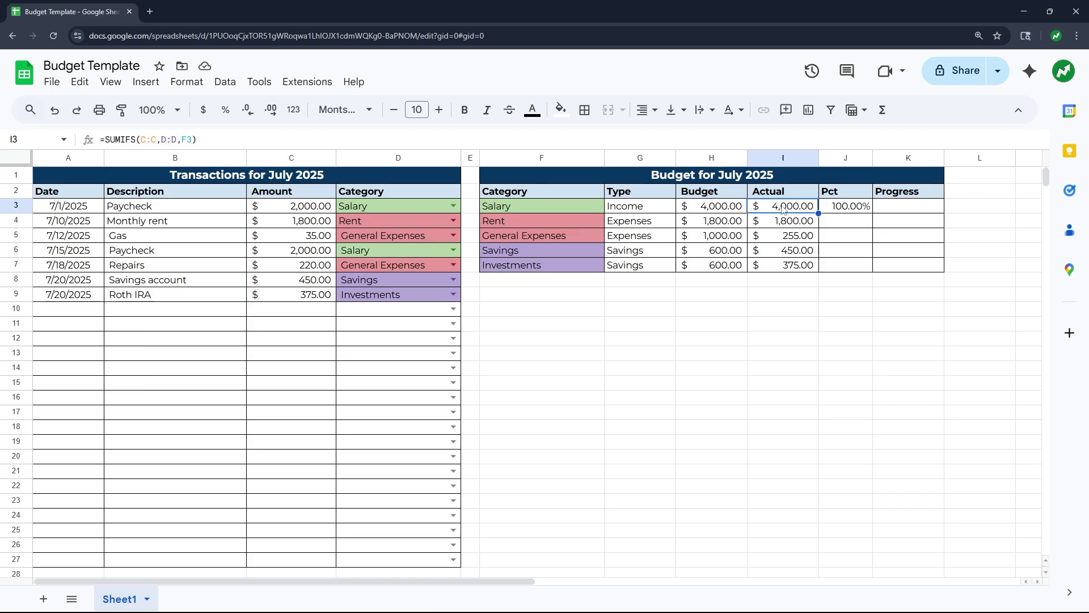
pyautogui.click(868, 210)
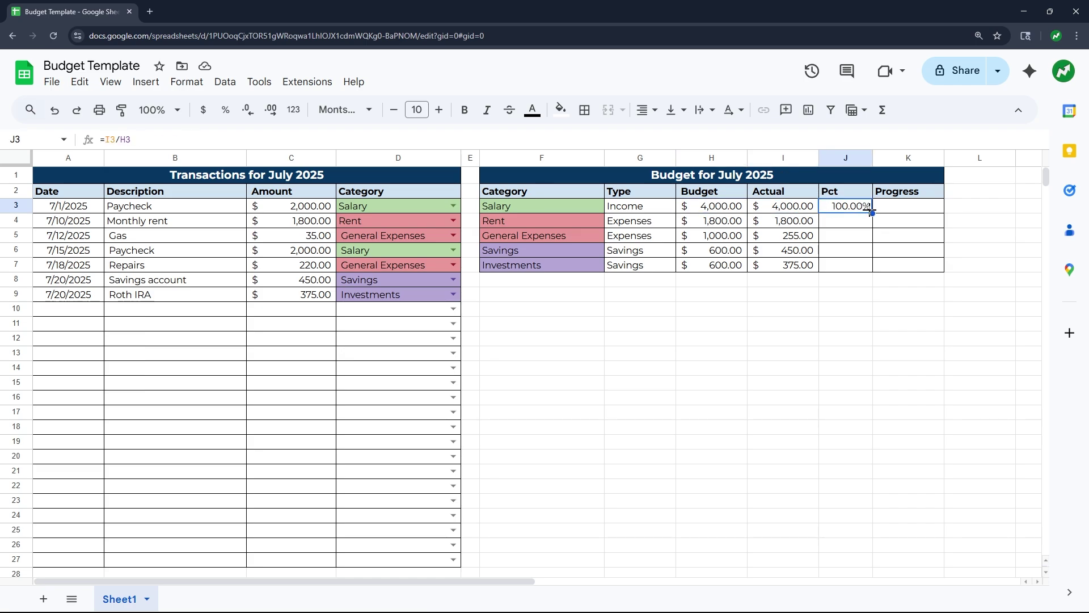
pyautogui.moveTo(872, 212); pyautogui.dragTo(869, 266)
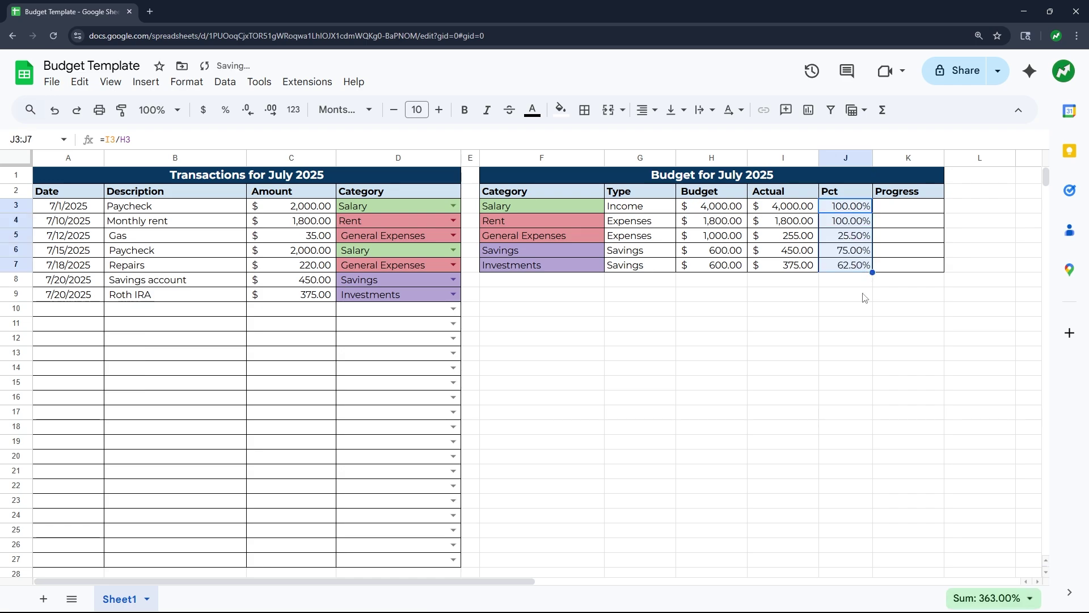
pyautogui.click(863, 297)
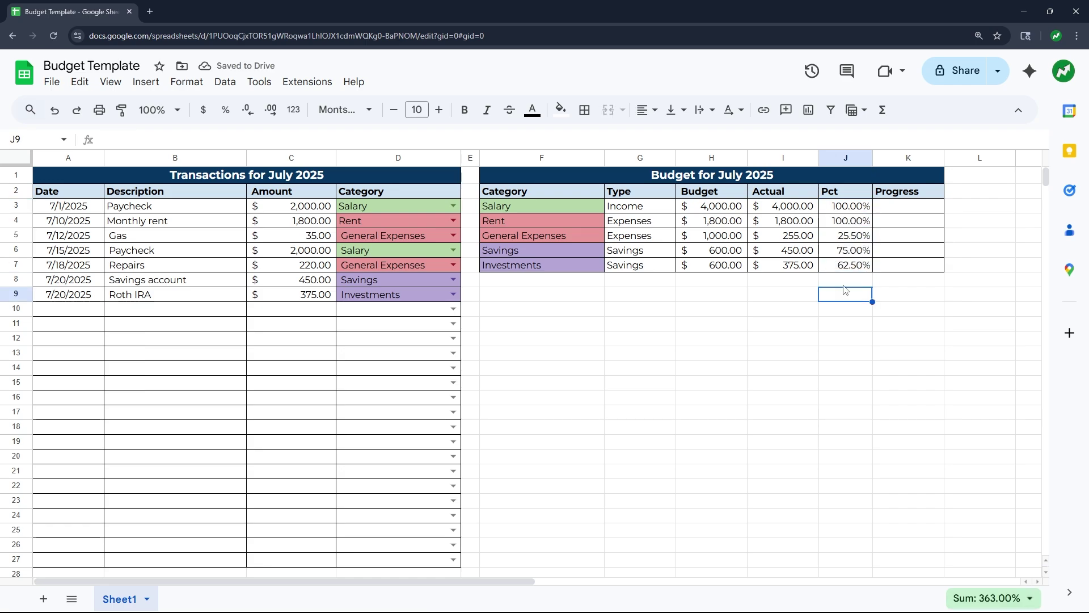
pyautogui.click(804, 254)
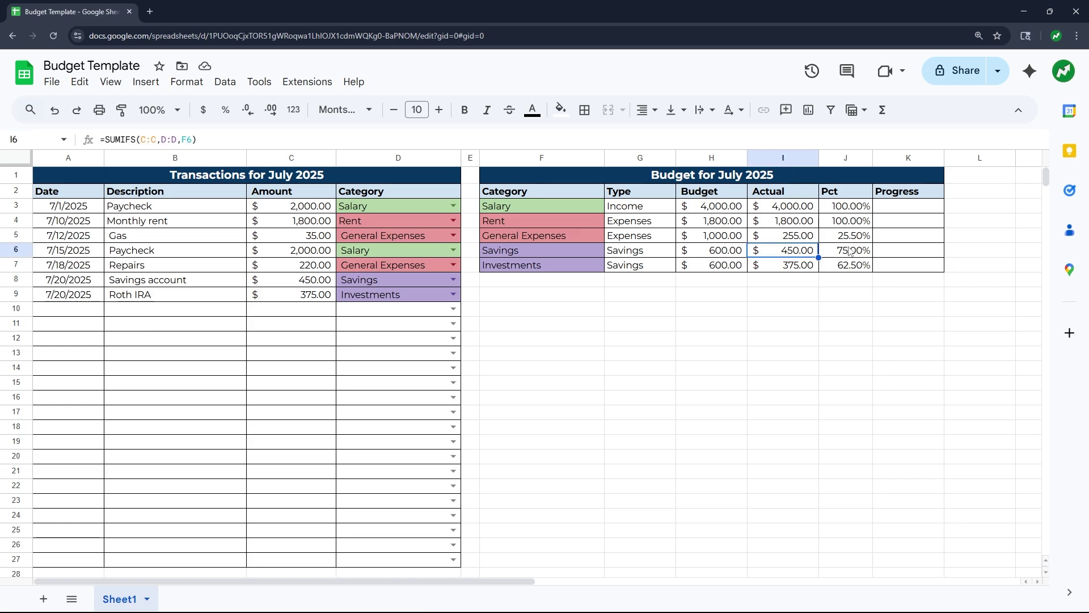
pyautogui.click(847, 256)
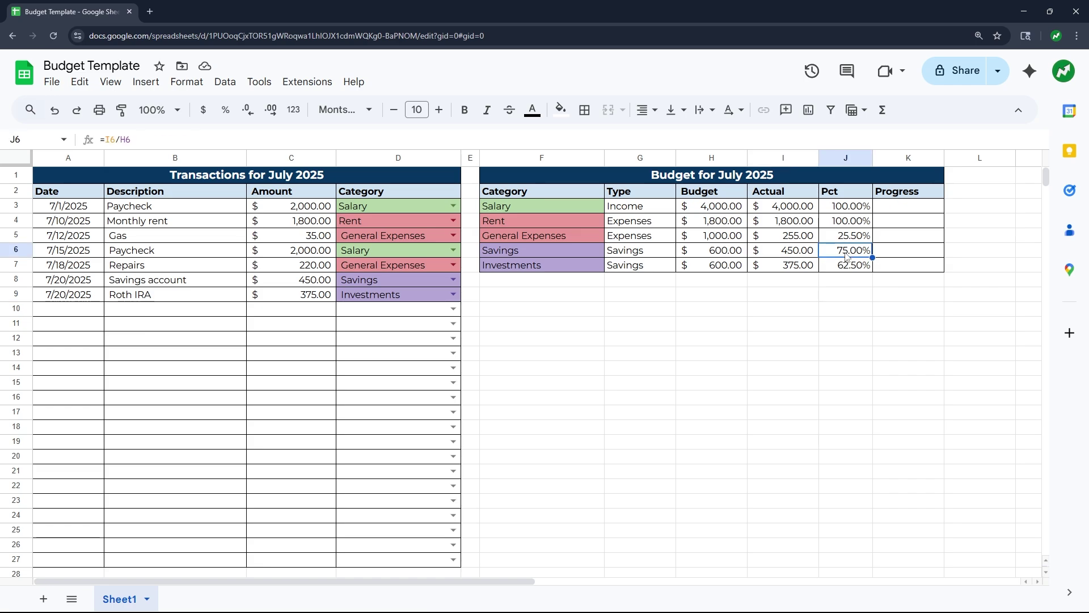
pyautogui.click(718, 255)
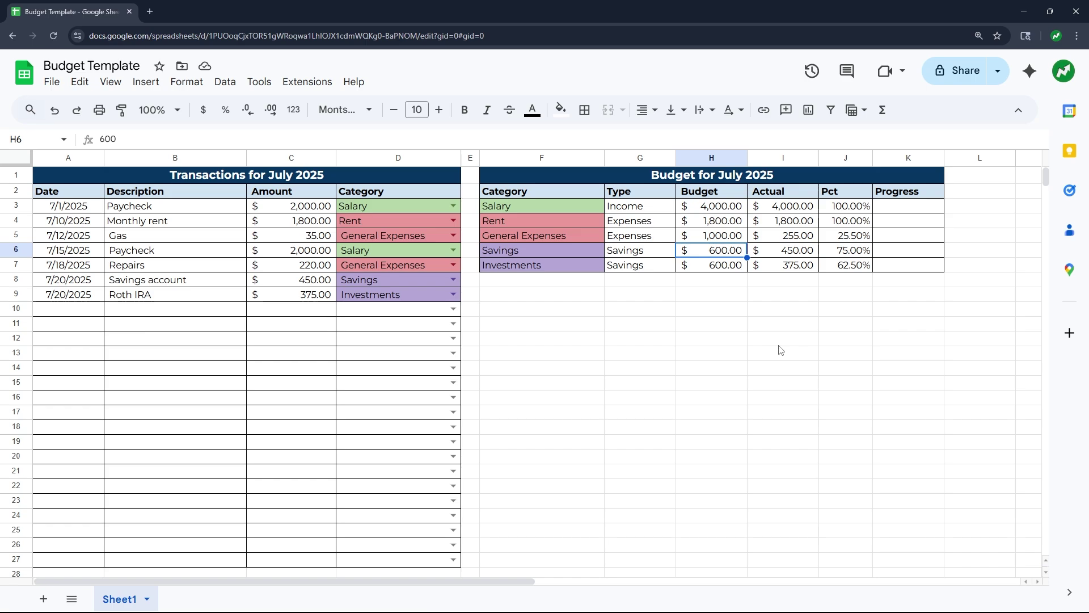
# - Add a green progress bar for Salary in K3 with =SPARKLINE(J3,{"charttype","bar";"max",100%;"color1","green"})
pyautogui.click(899, 210)
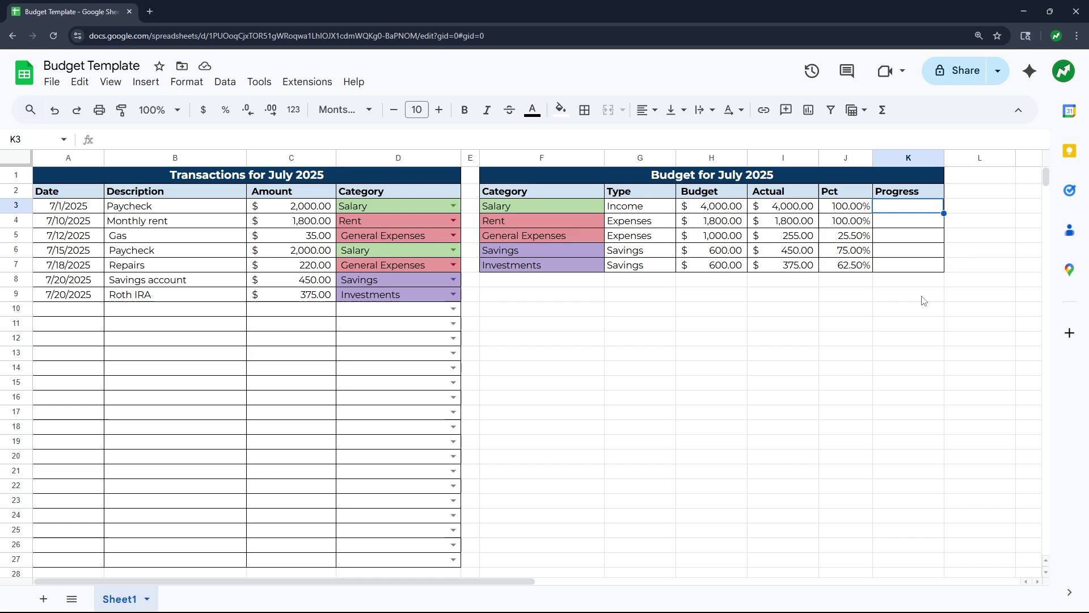
pyautogui.write('=SPARKLIN')
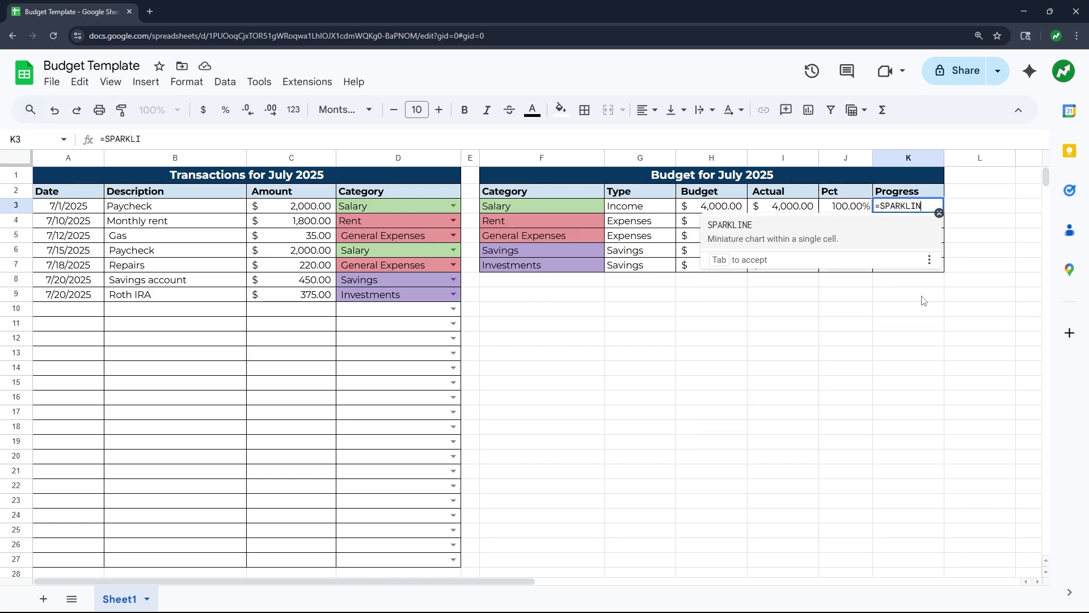
pyautogui.write('E(')
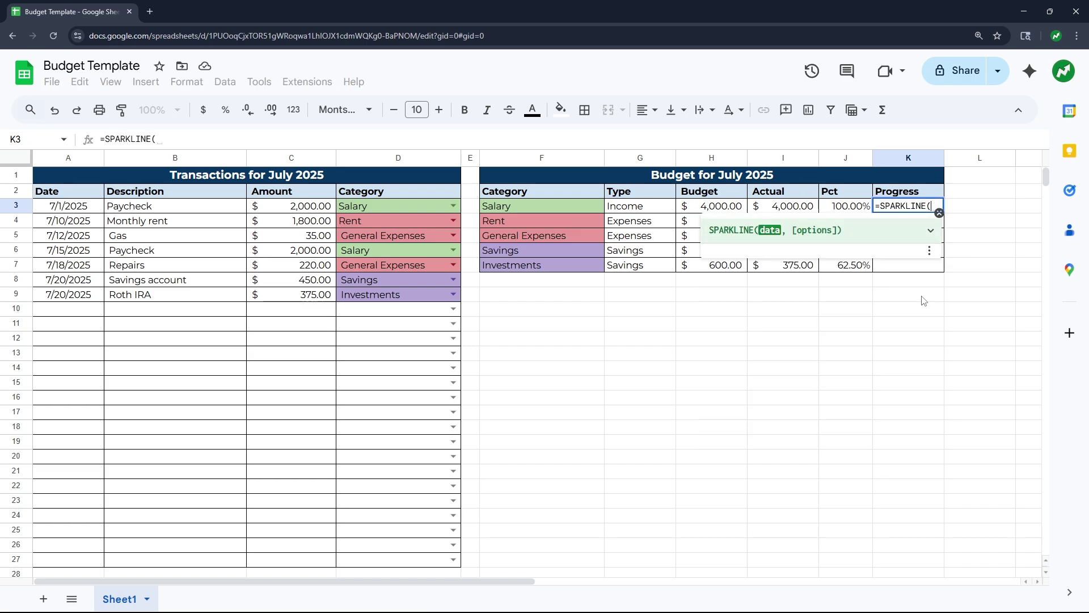
pyautogui.click(857, 208)
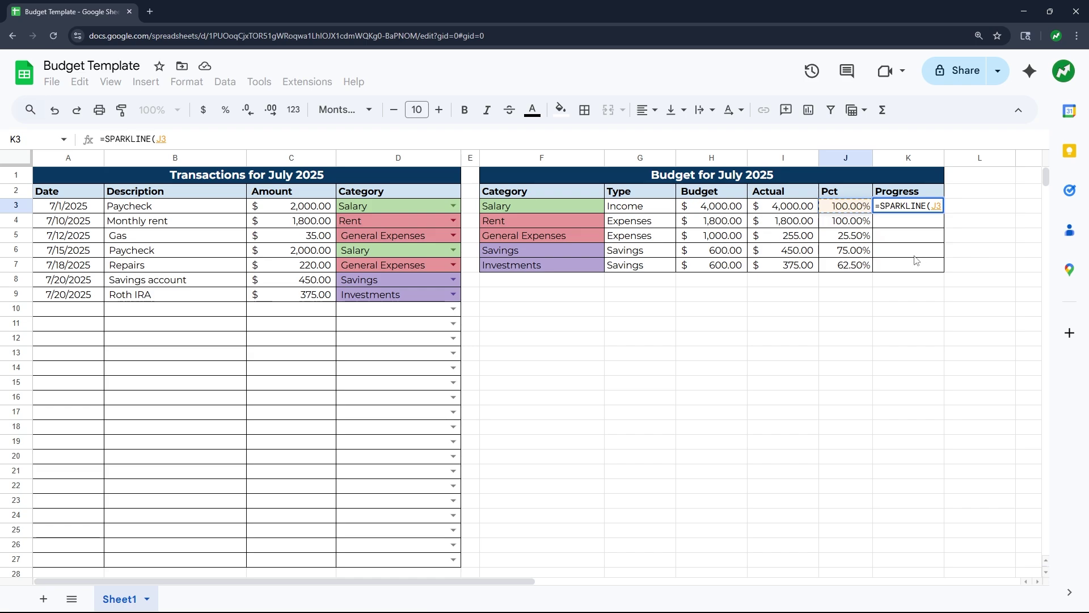
pyautogui.write(', ')
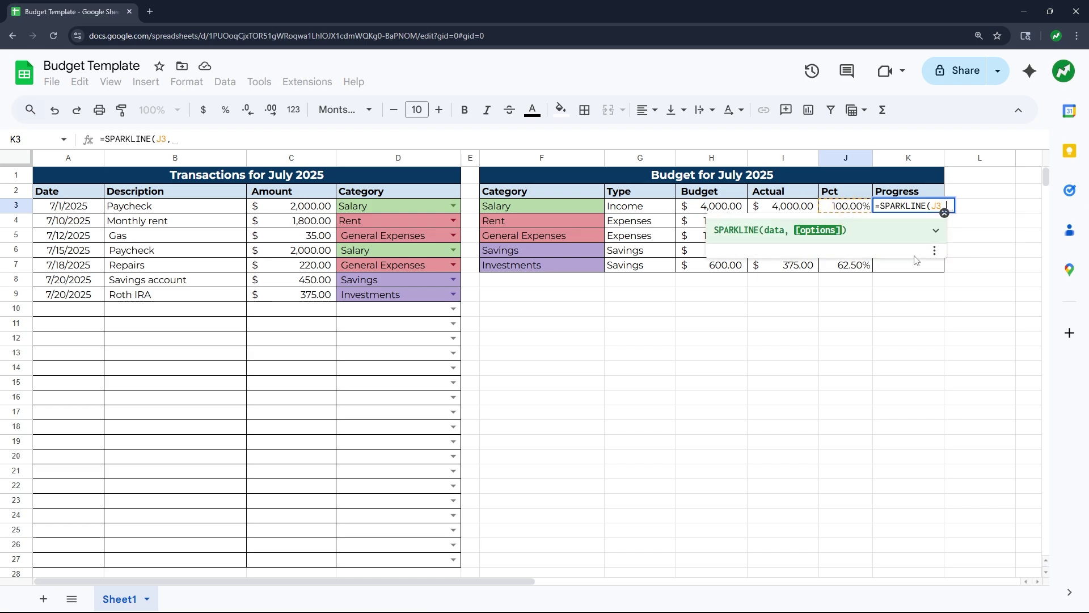
pyautogui.write('[')
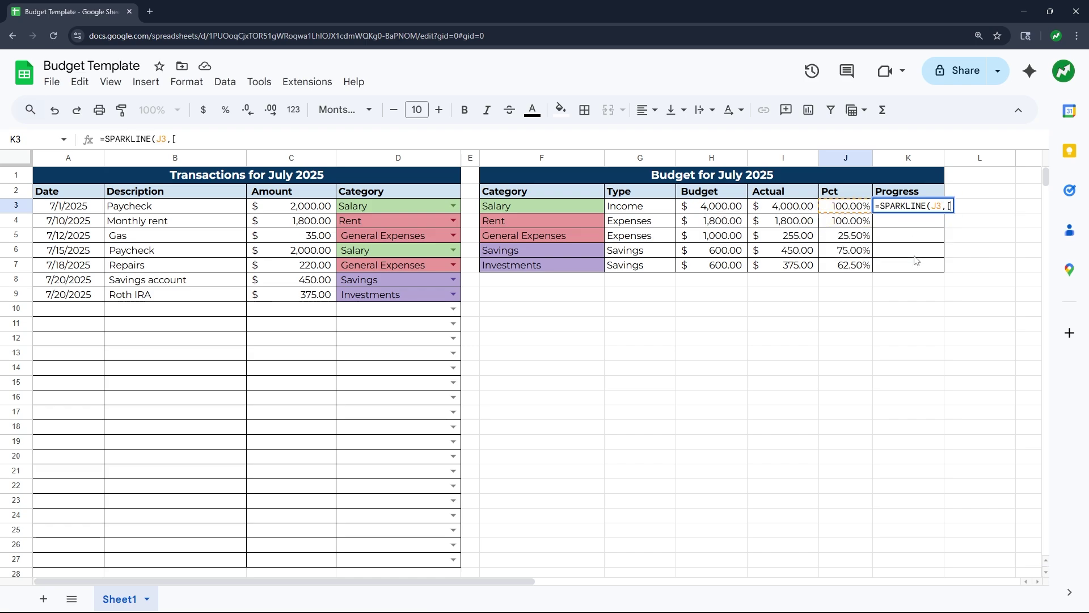
pyautogui.press('BackSpace')
pyautogui.write('{')
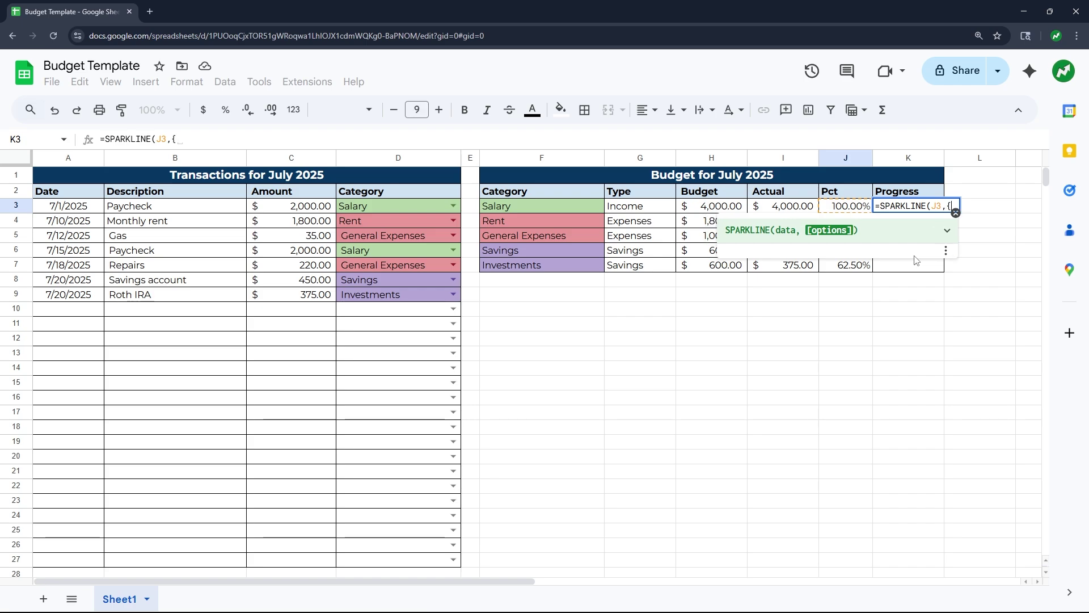
pyautogui.write('"')
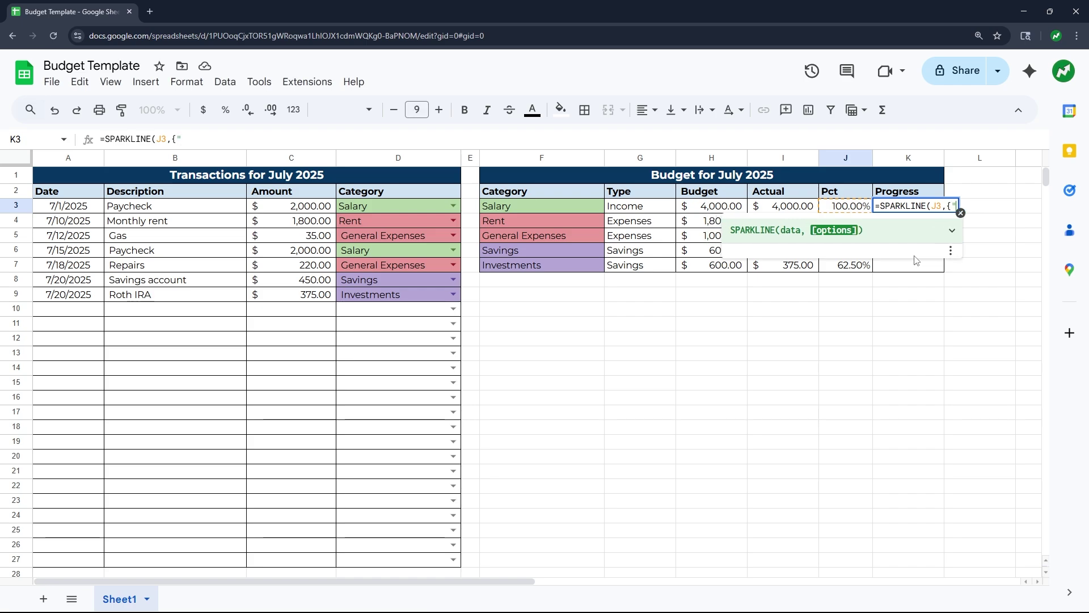
pyautogui.write('charttype"')
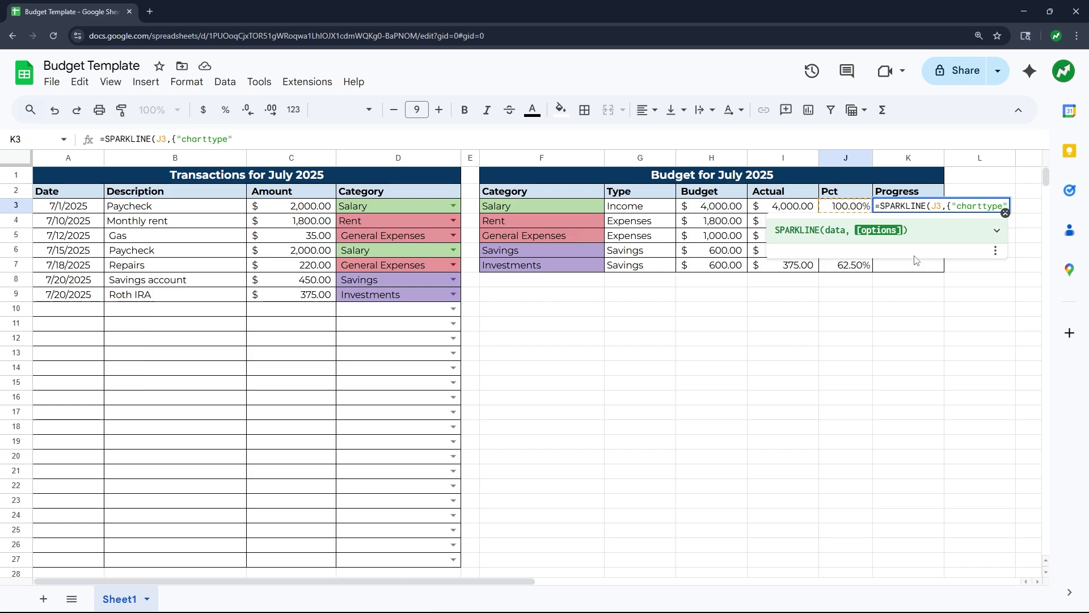
pyautogui.write(',"')
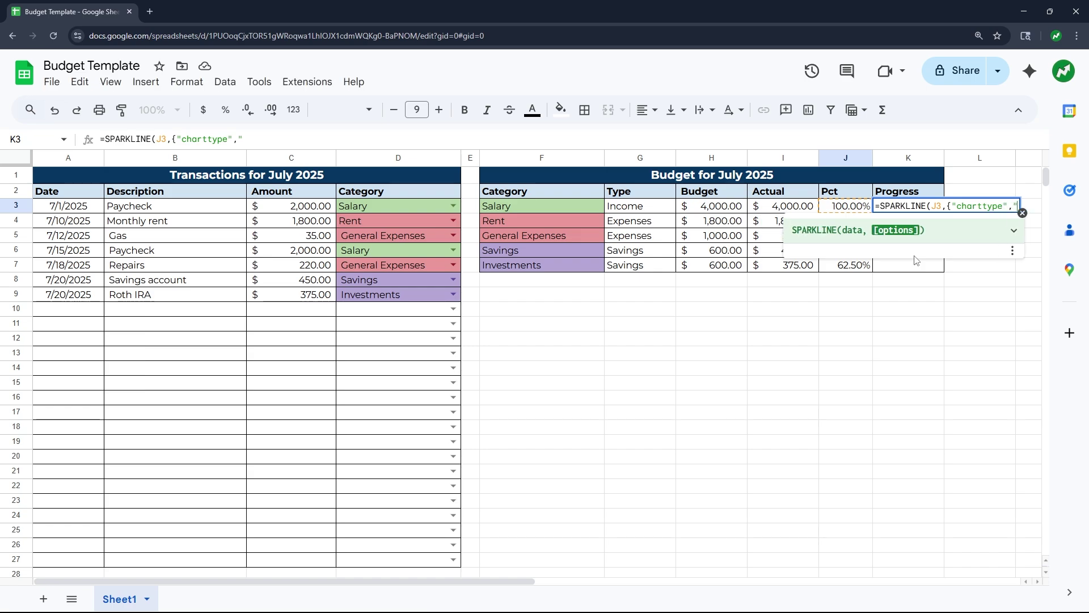
pyautogui.write('bar";')
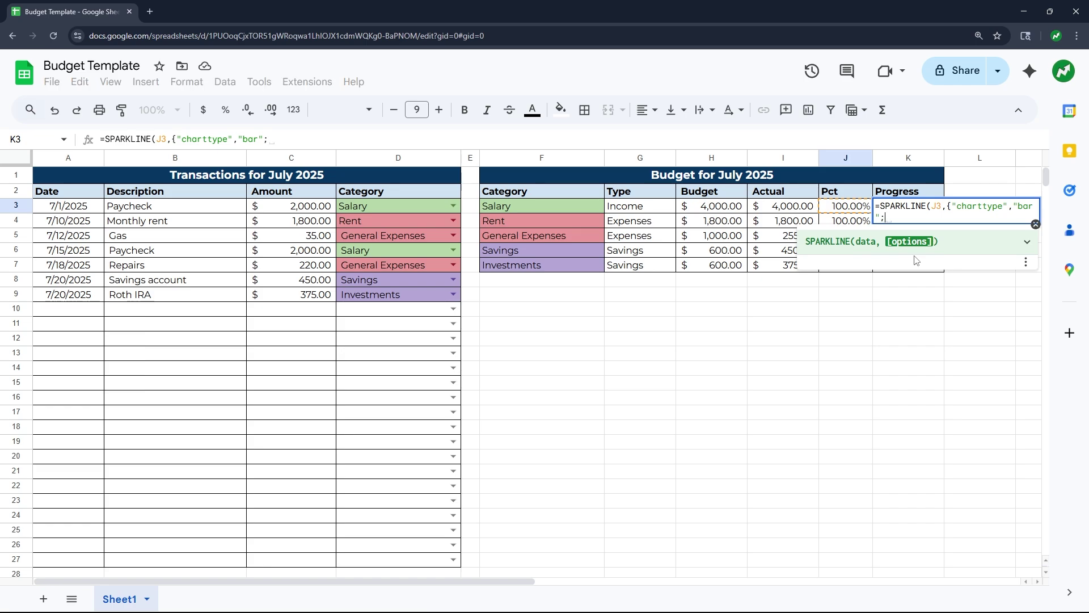
pyautogui.write('"max')
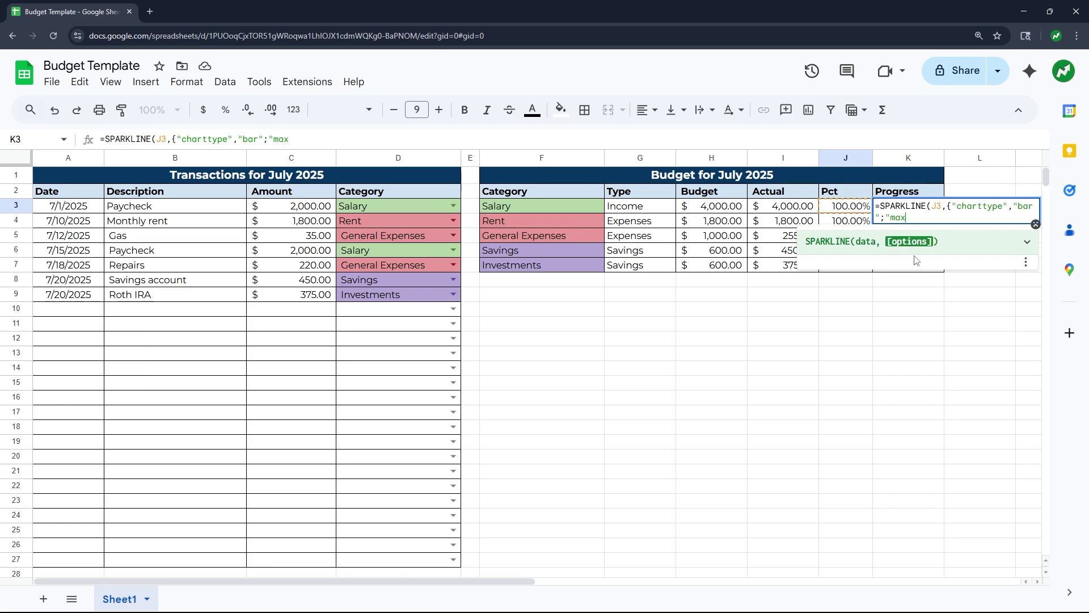
pyautogui.write('",100%;')
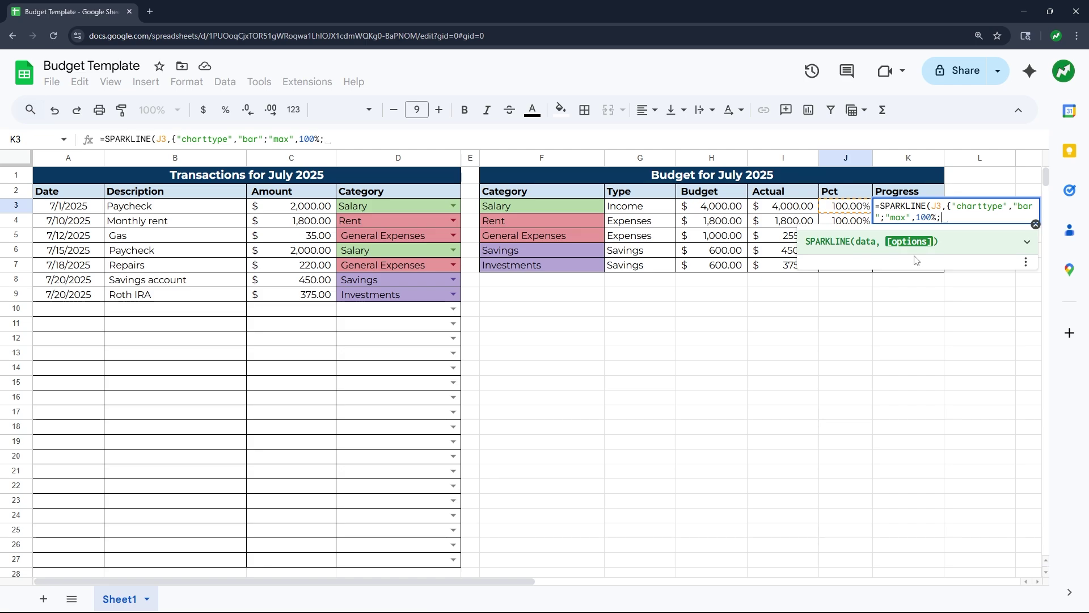
pyautogui.write('"color1')
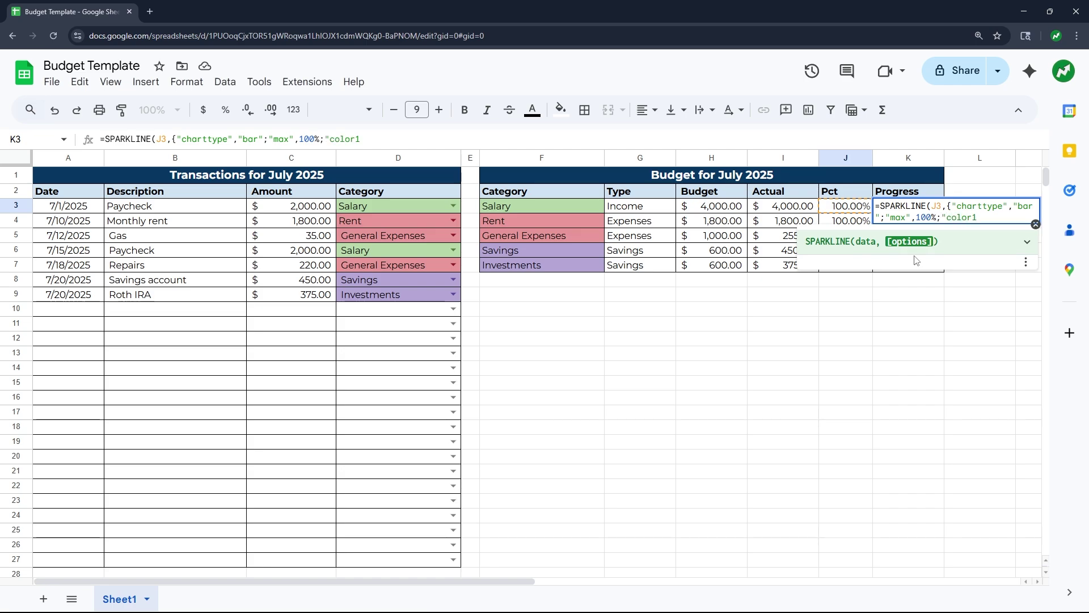
pyautogui.write('"')
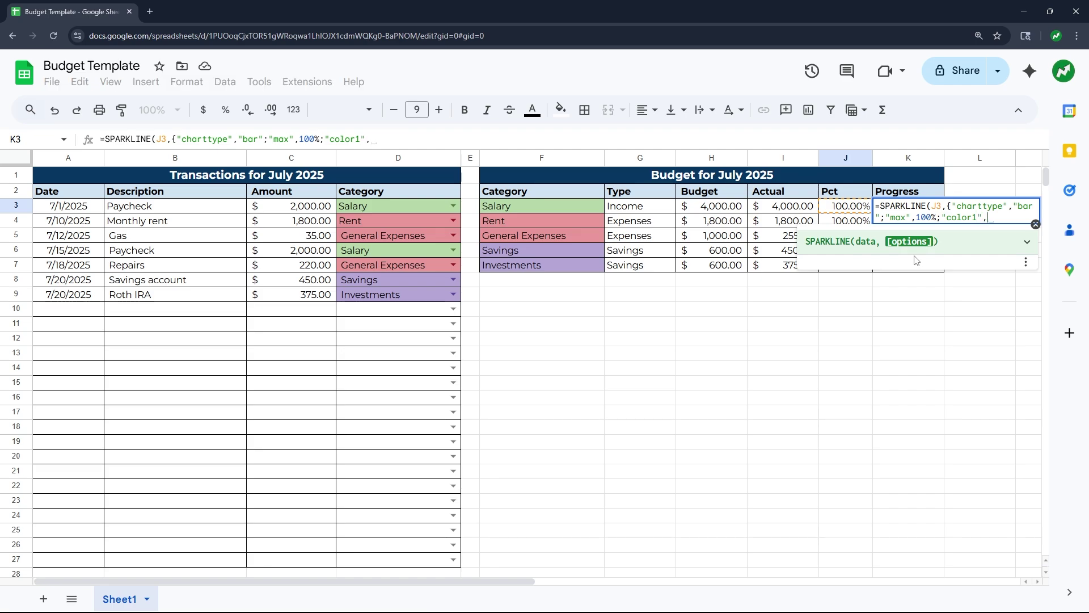
pyautogui.write(',"')
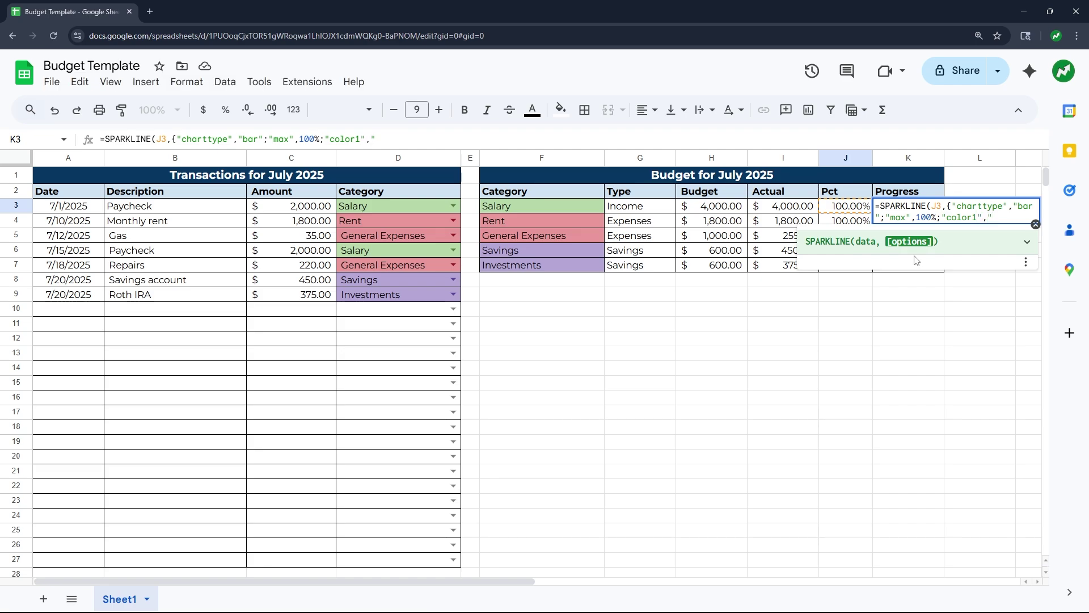
pyautogui.write('green')
pyautogui.write('"}')
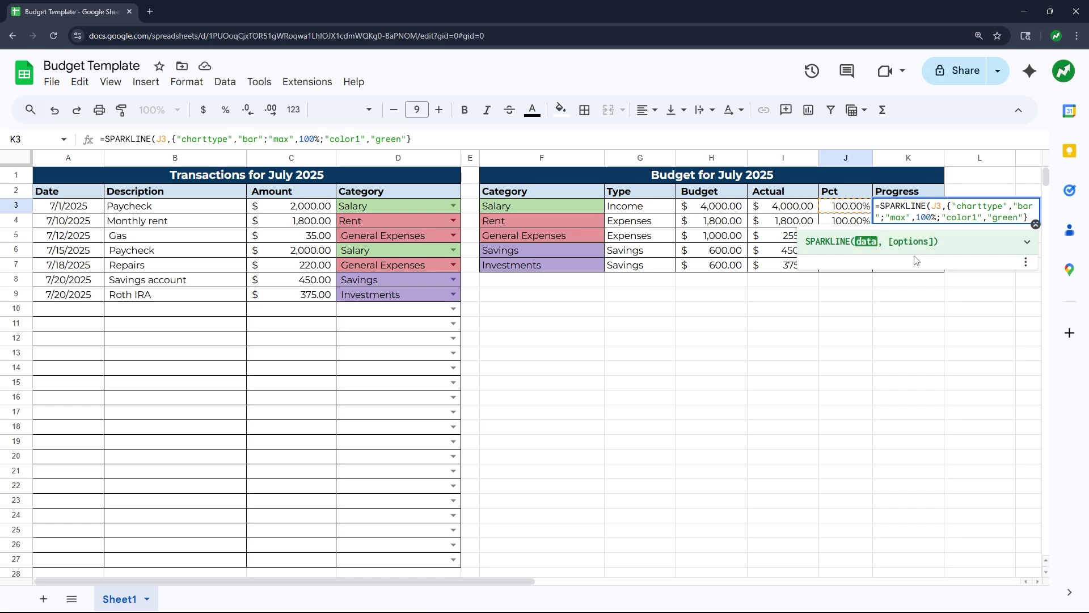
pyautogui.write(')')
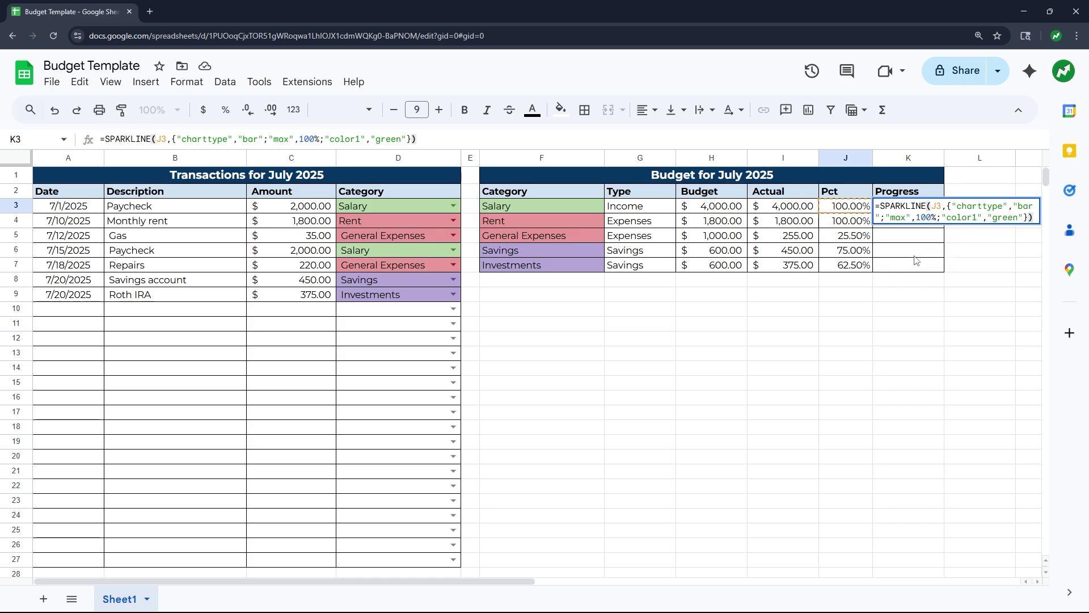
pyautogui.press('Return')
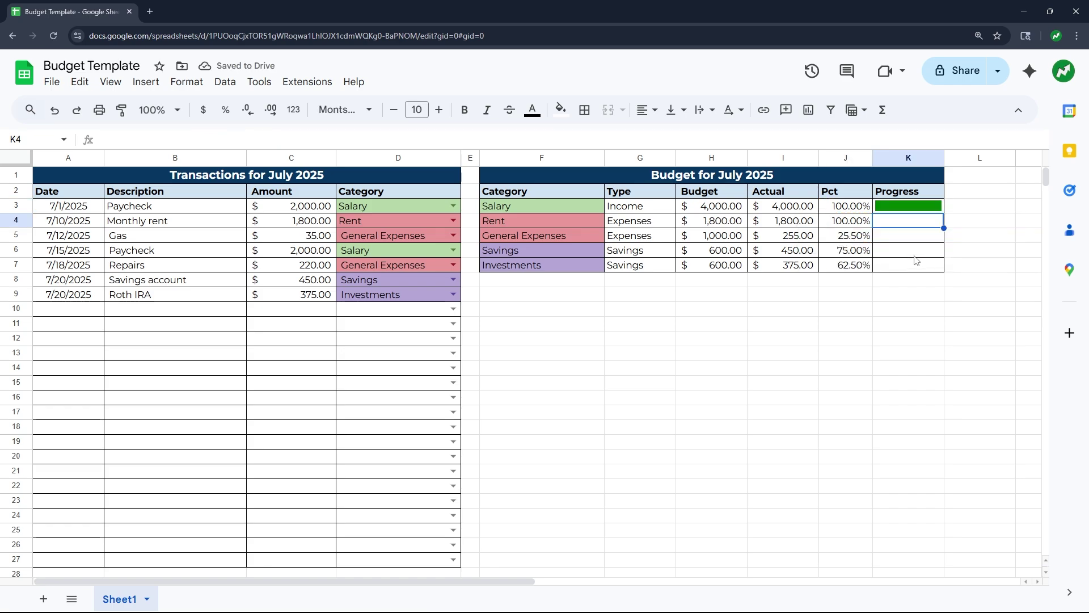
# - Copy the sparkline formula from K3 down through K7 for the remaining budget categories
pyautogui.click(936, 207)
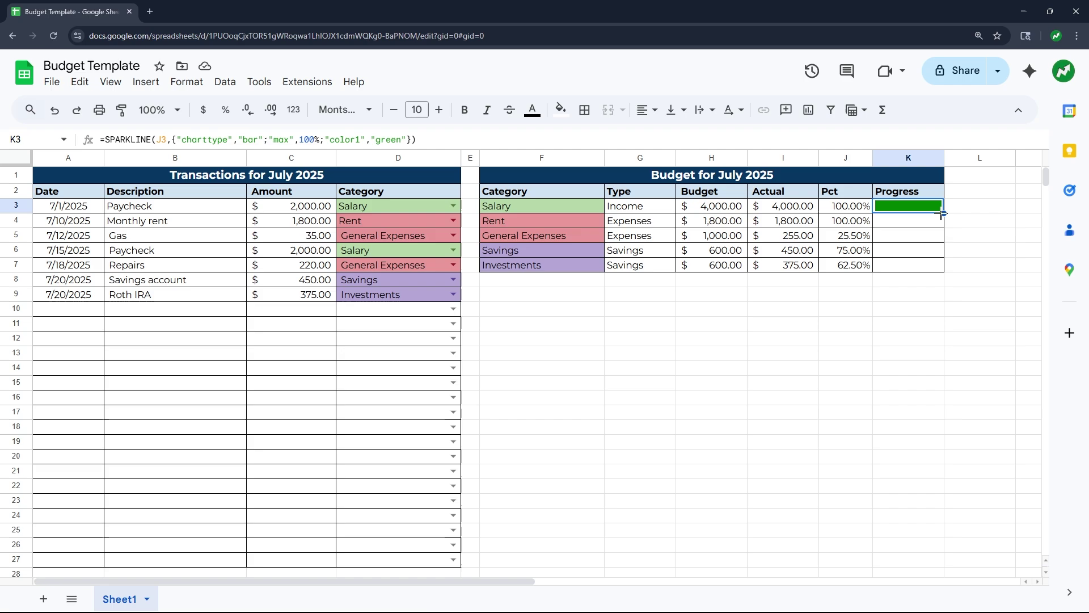
pyautogui.moveTo(944, 213); pyautogui.dragTo(947, 267)
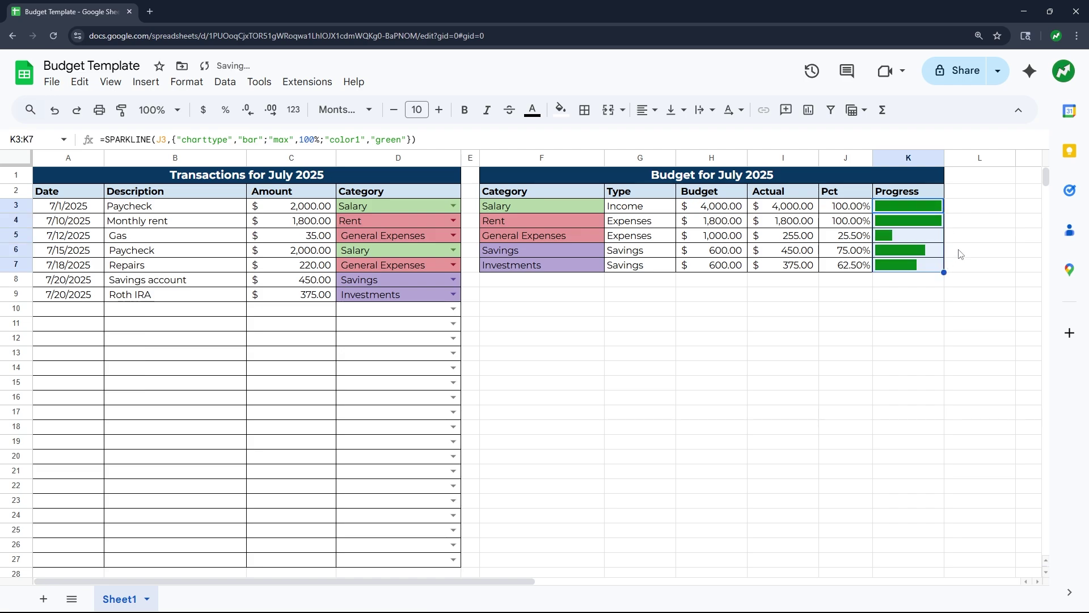
pyautogui.click(969, 237)
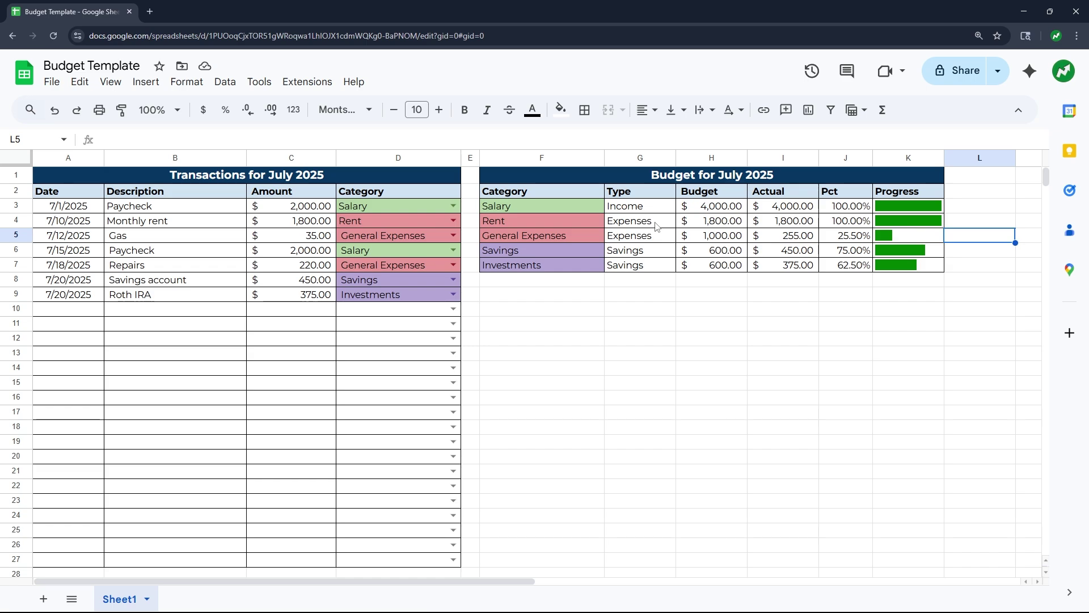
# - Change the Rent sparkline's color1 in K4 to "red" and copy that formula down to General Expenses in K5
pyautogui.click(898, 222)
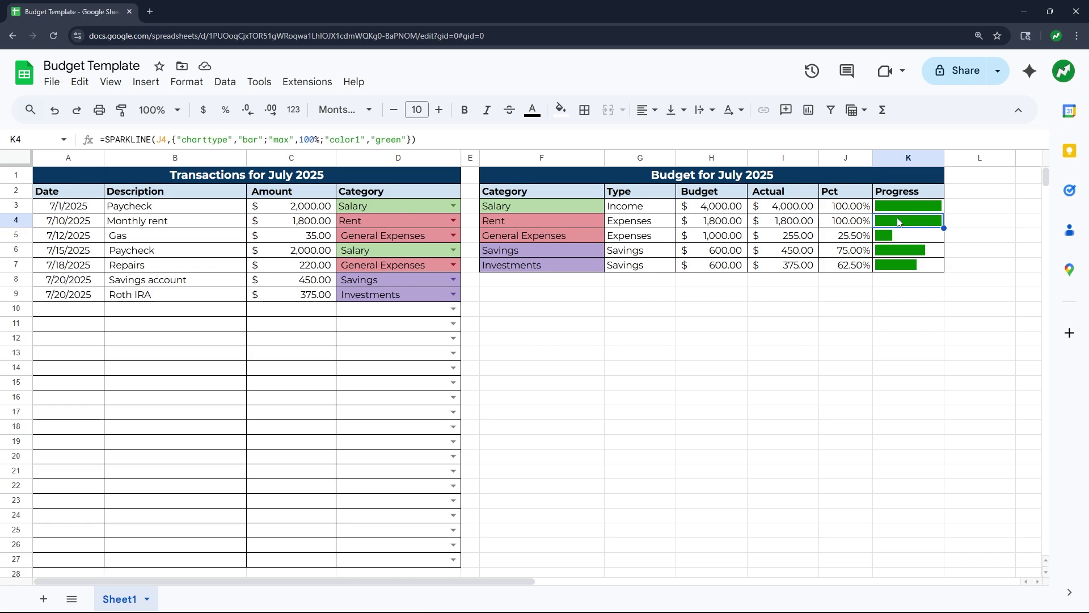
pyautogui.moveTo(402, 140); pyautogui.dragTo(378, 139)
pyautogui.write('red')
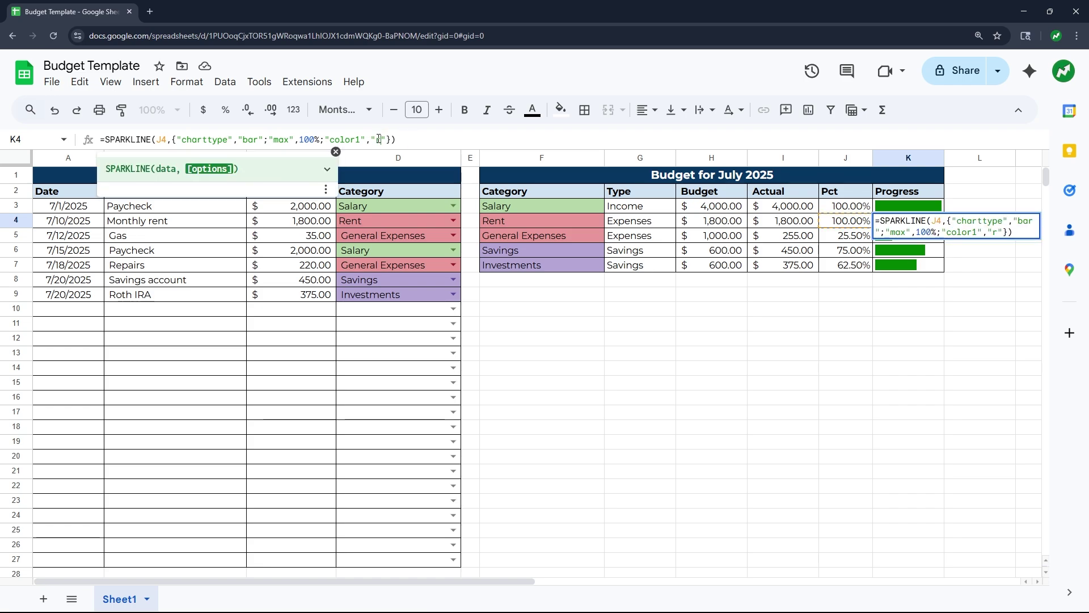
pyautogui.press('Return')
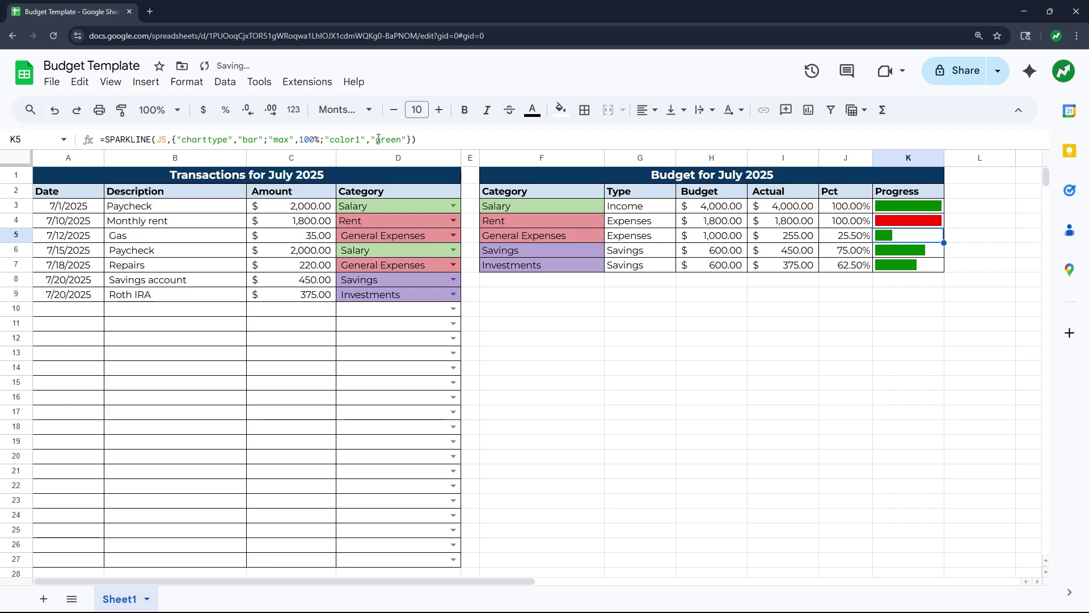
pyautogui.click(942, 227)
pyautogui.moveTo(942, 226); pyautogui.dragTo(942, 241)
# - Change the Savings sparkline's color1 in K6 to "purple" and copy that formula down to Investments in K7
pyautogui.click(926, 256)
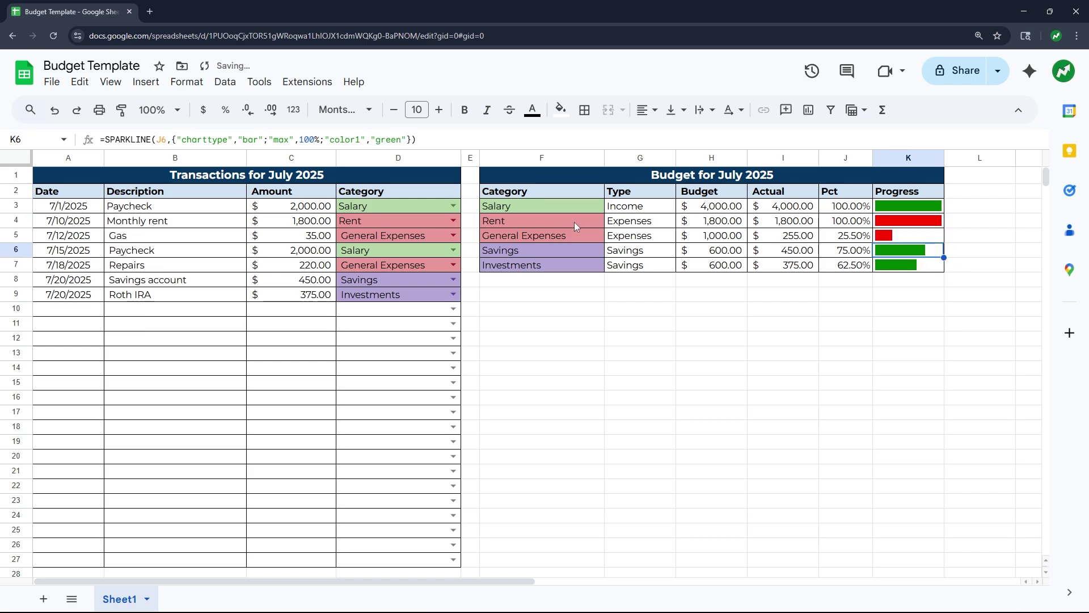
pyautogui.moveTo(401, 138); pyautogui.dragTo(378, 140)
pyautogui.write('purple')
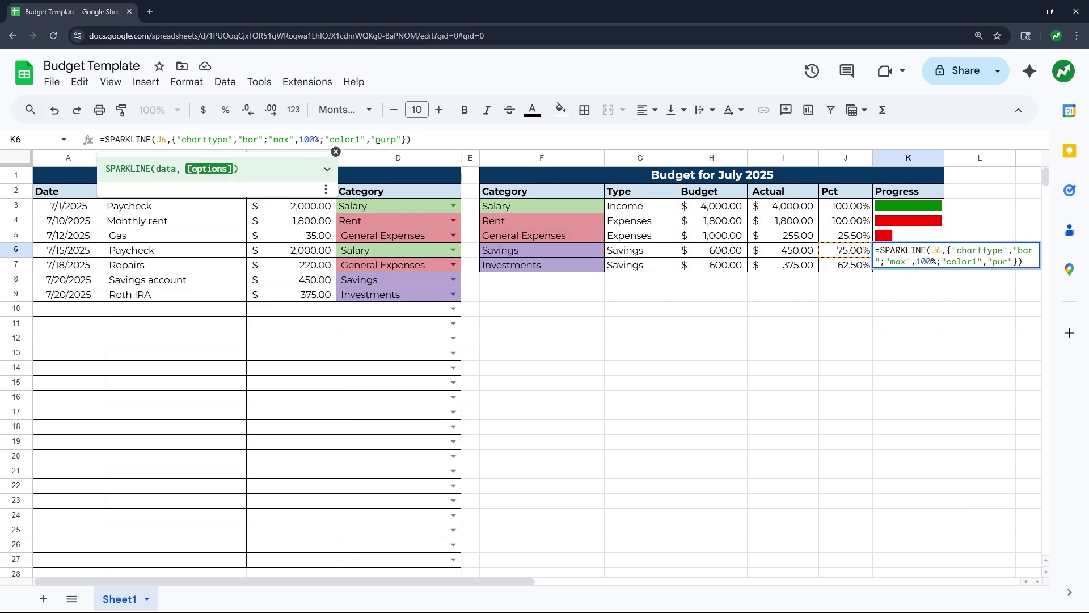
pyautogui.press('Return')
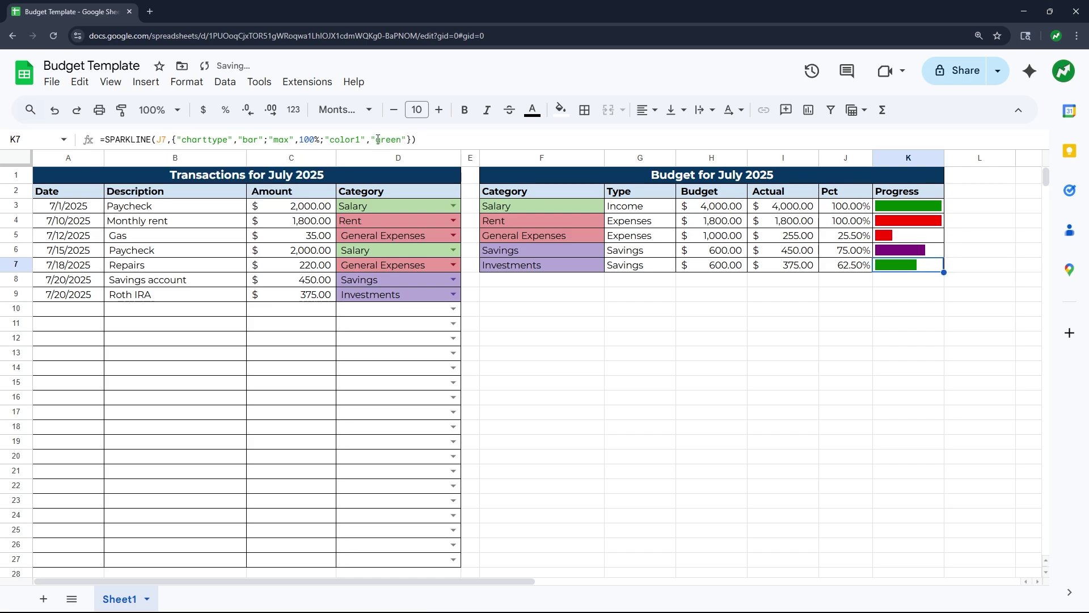
pyautogui.click(908, 250)
pyautogui.moveTo(945, 258); pyautogui.dragTo(945, 267)
pyautogui.click(939, 324)
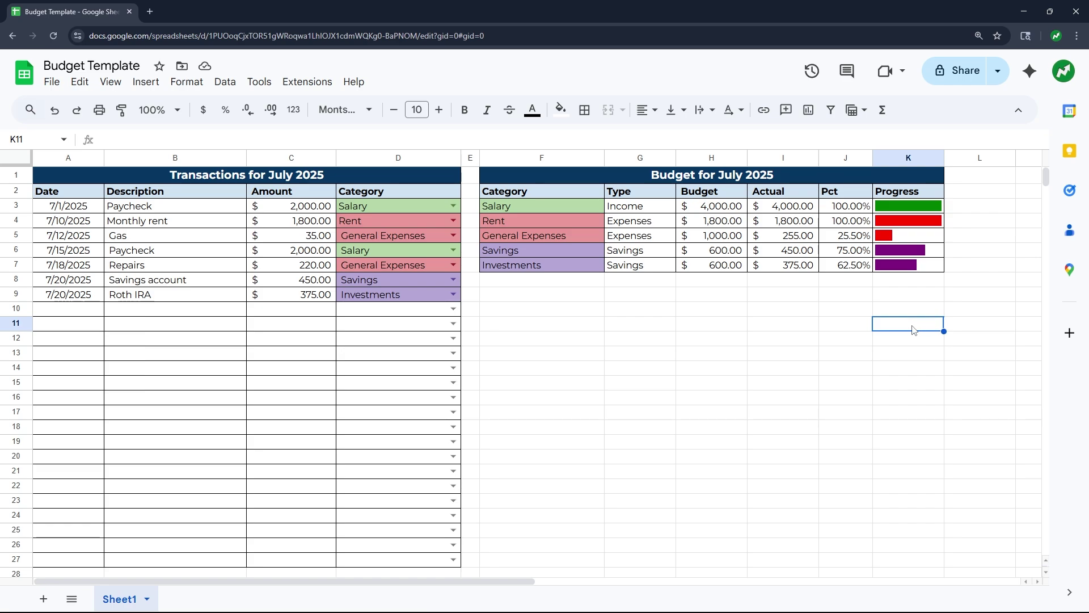
# - Enter the summary table headers Totals, Budget and Actual in G10:I10 below the budget table
pyautogui.click(638, 309)
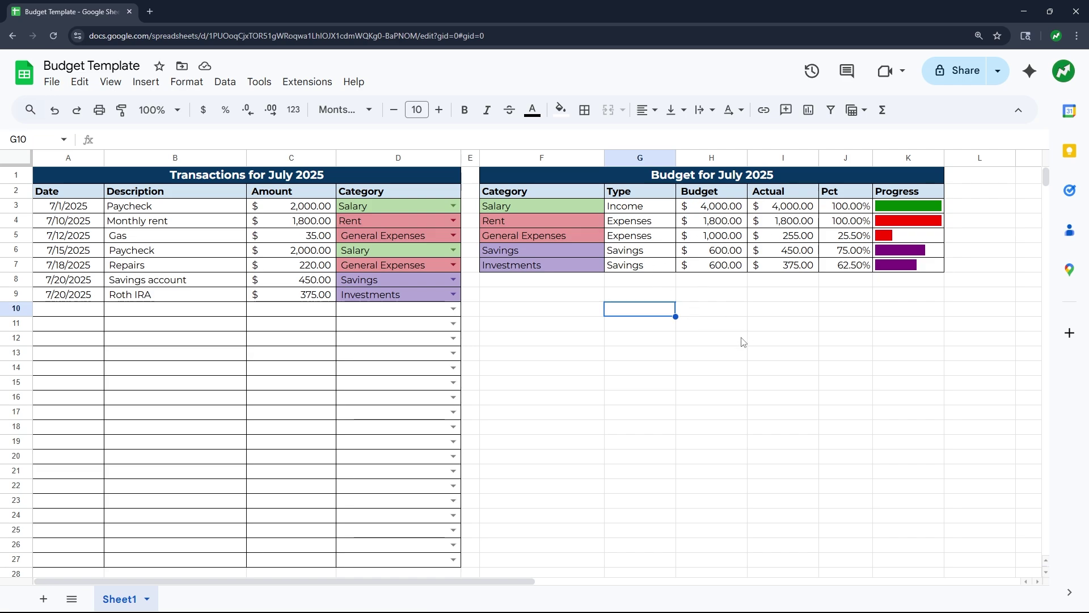
pyautogui.write('Totals')
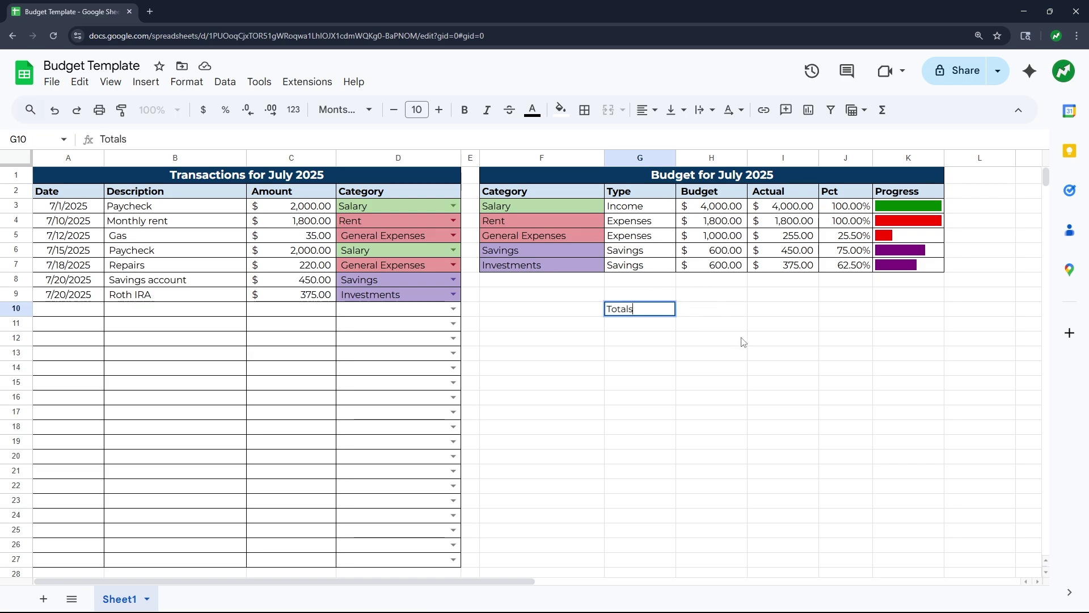
pyautogui.press('Tab')
pyautogui.write('=S')
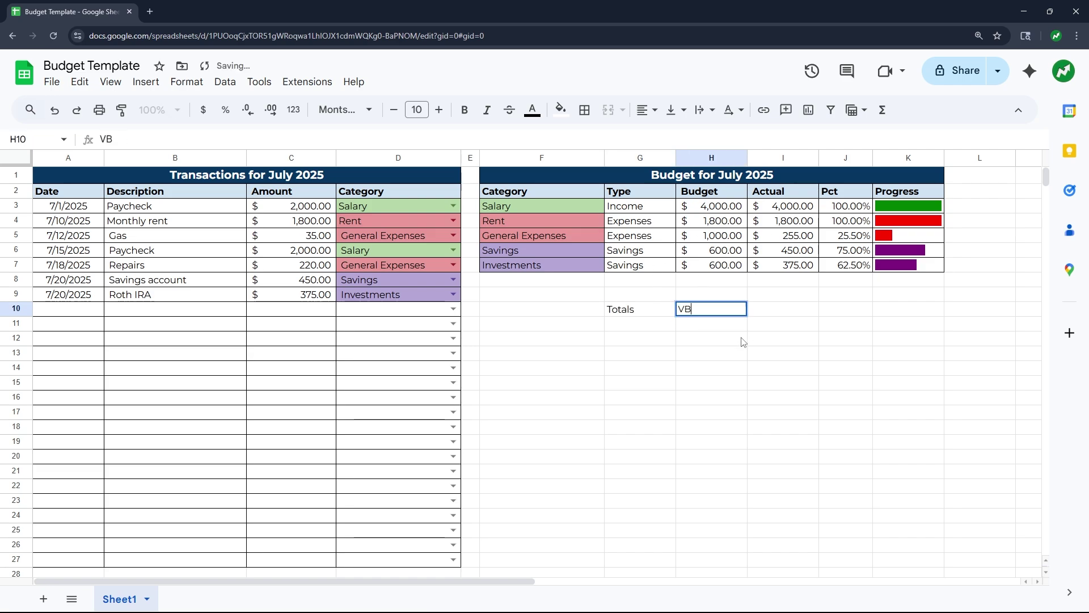
pyautogui.press('Escape')
pyautogui.write('Budget')
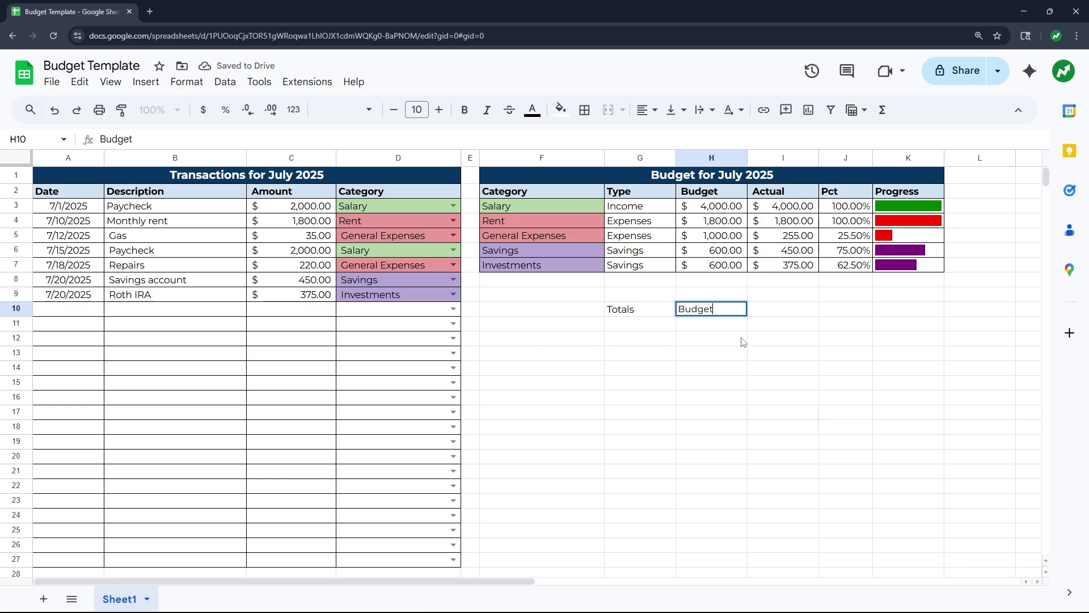
pyautogui.press('Tab')
pyautogui.write('Actuak')
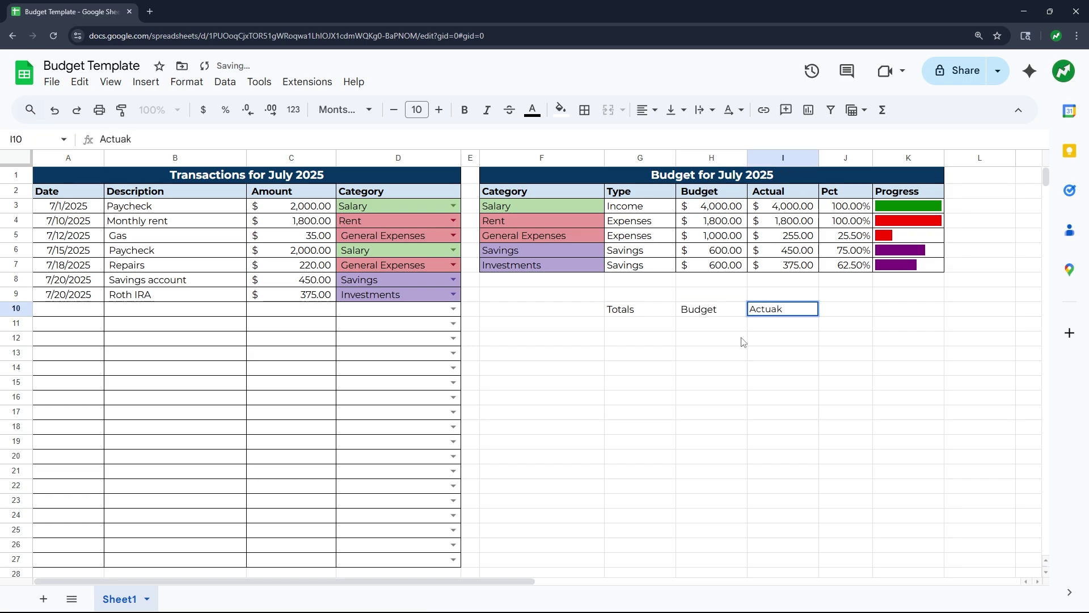
pyautogui.press('BackSpace')
pyautogui.write('l')
pyautogui.press('Tab')
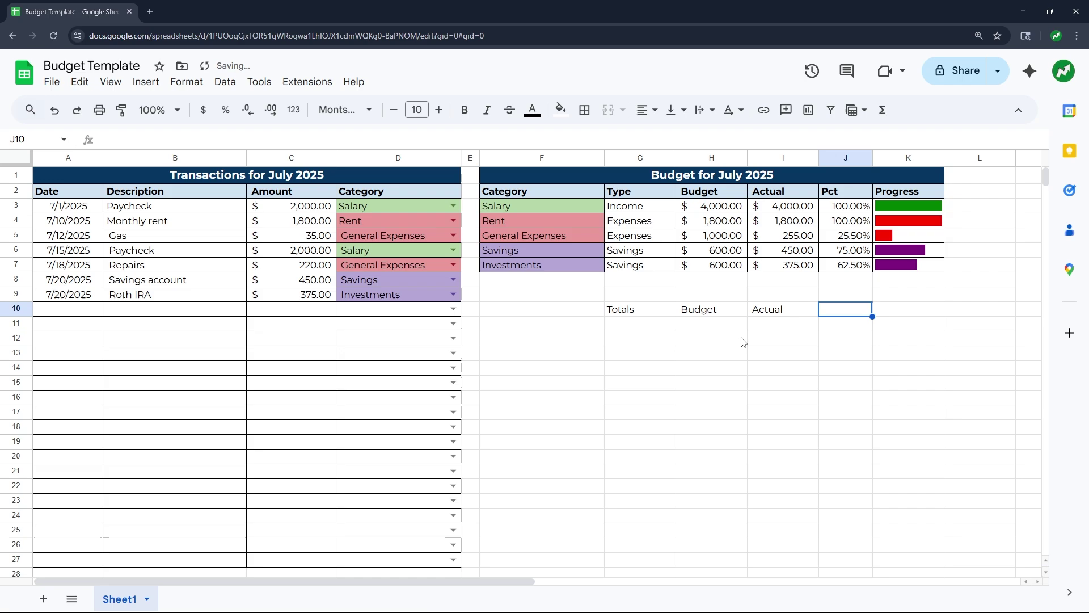
# - Enter the remaining summary table headers, Pct in J10 and Progress in K10
pyautogui.write('Pct')
pyautogui.press('Tab')
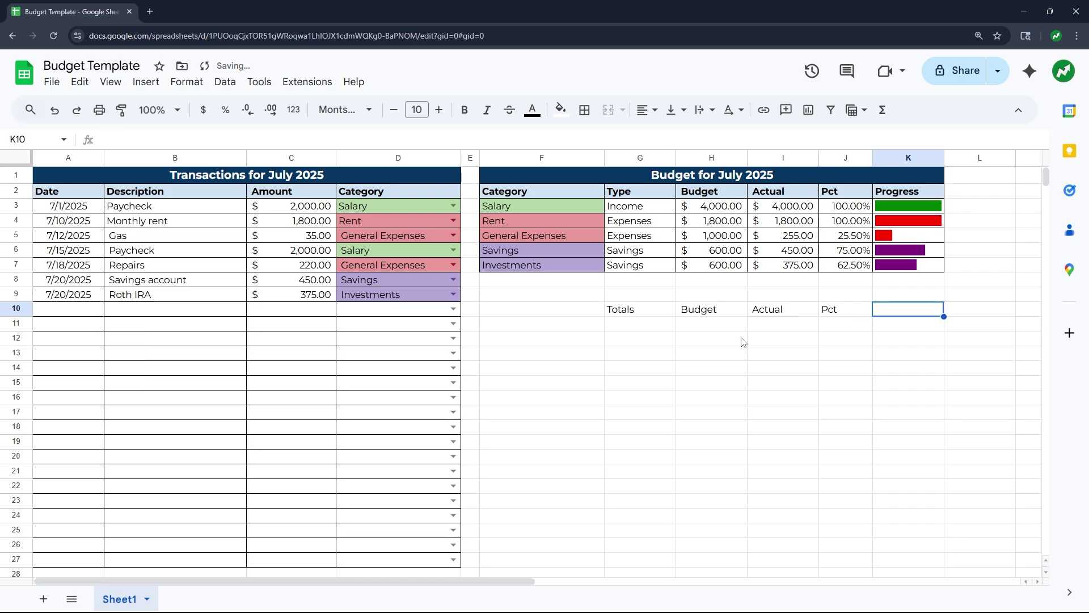
pyautogui.write('Progres')
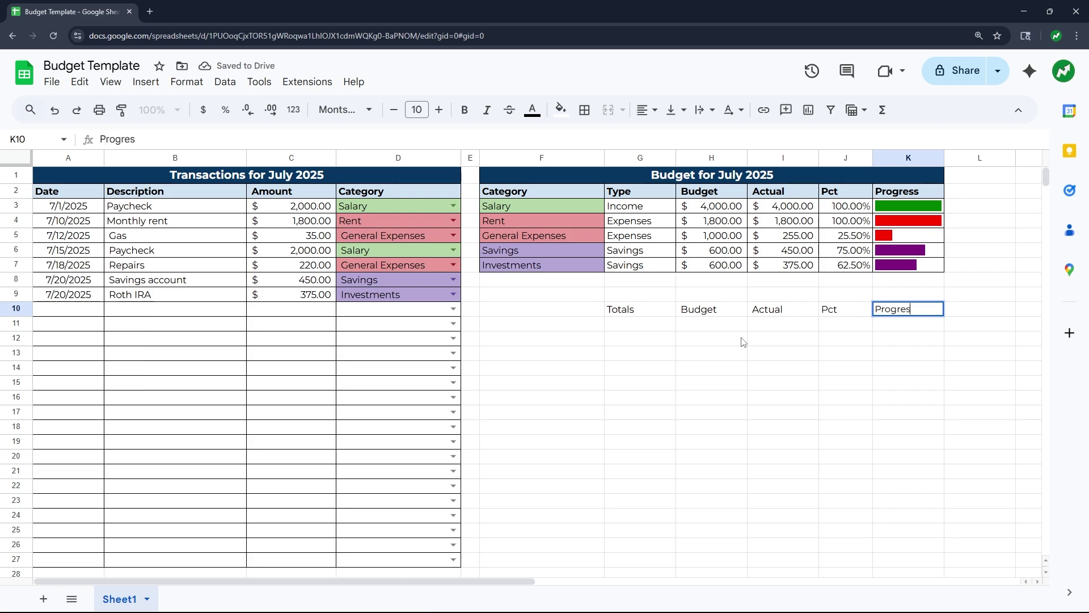
pyautogui.write('s')
pyautogui.press('Return')
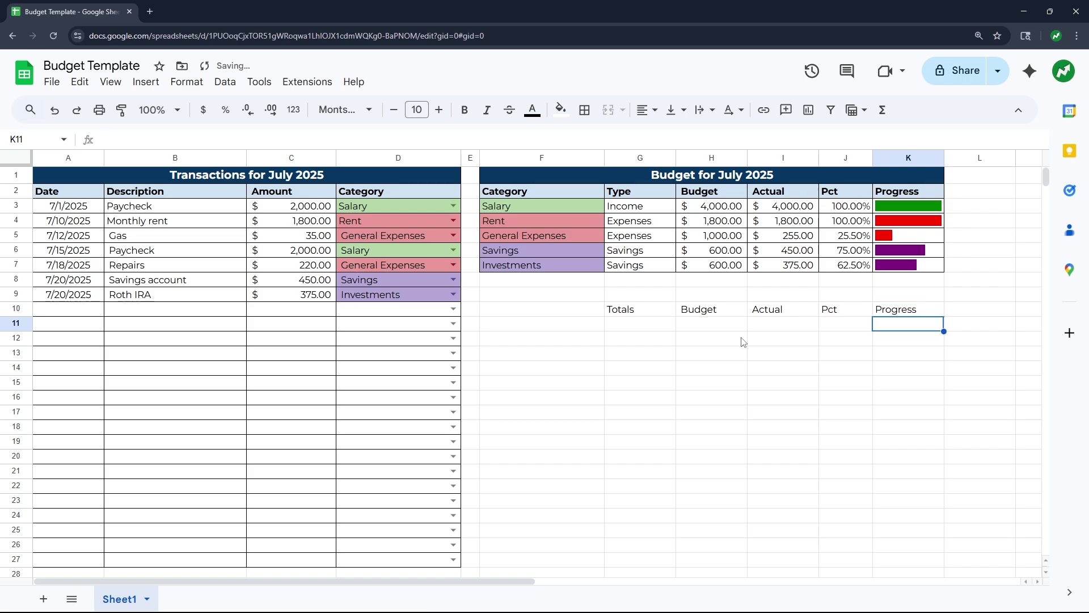
# - Enter the row labels Income, Expenses and Savings in G11:G13 under the Totals header
pyautogui.click(641, 332)
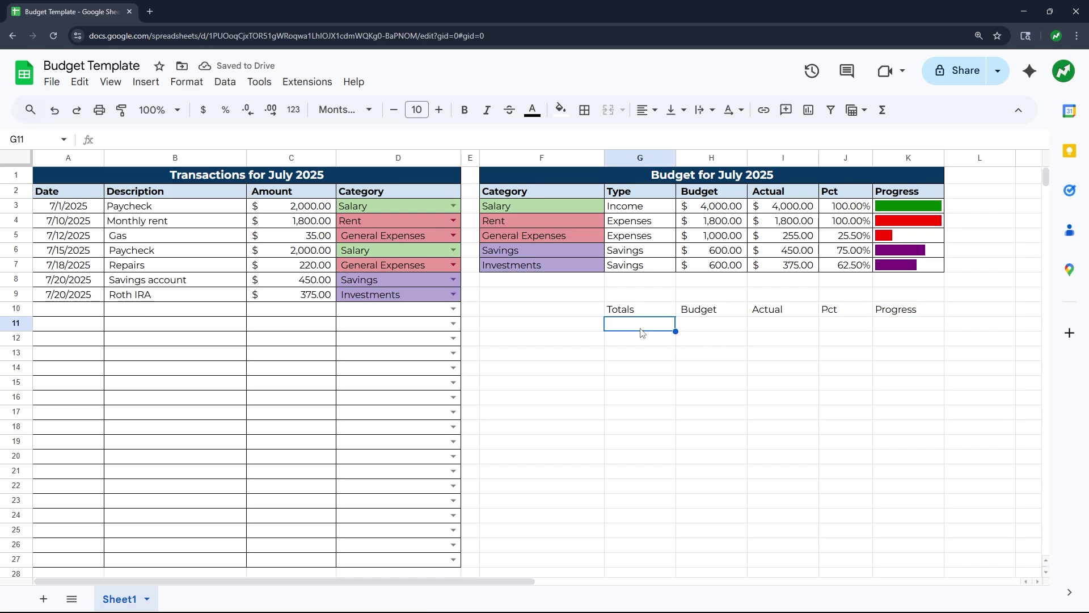
pyautogui.write('Income')
pyautogui.press('Return')
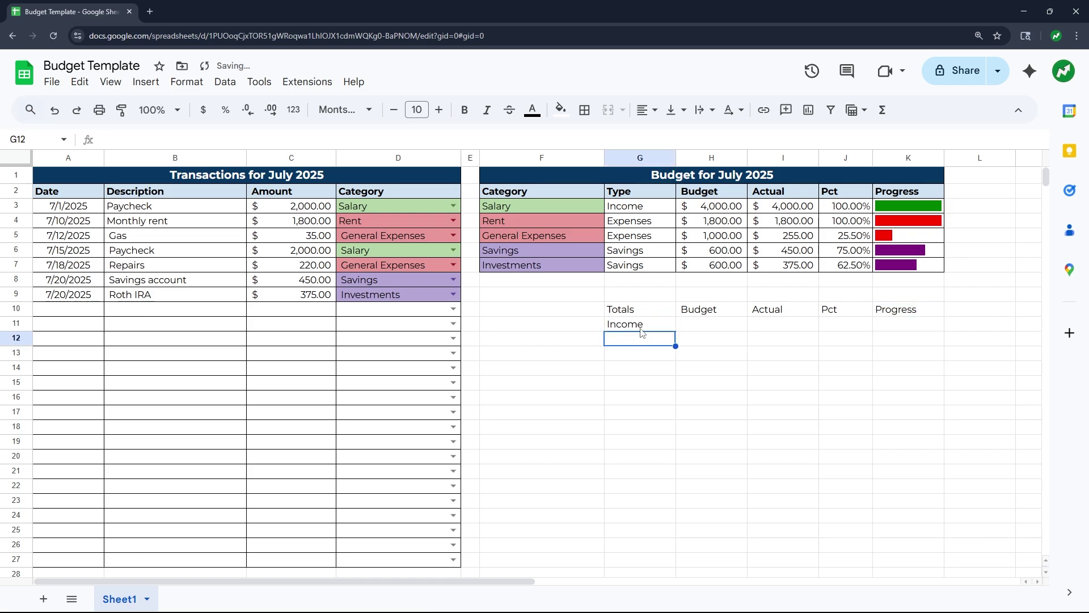
pyautogui.write('Expenses')
pyautogui.press('Return')
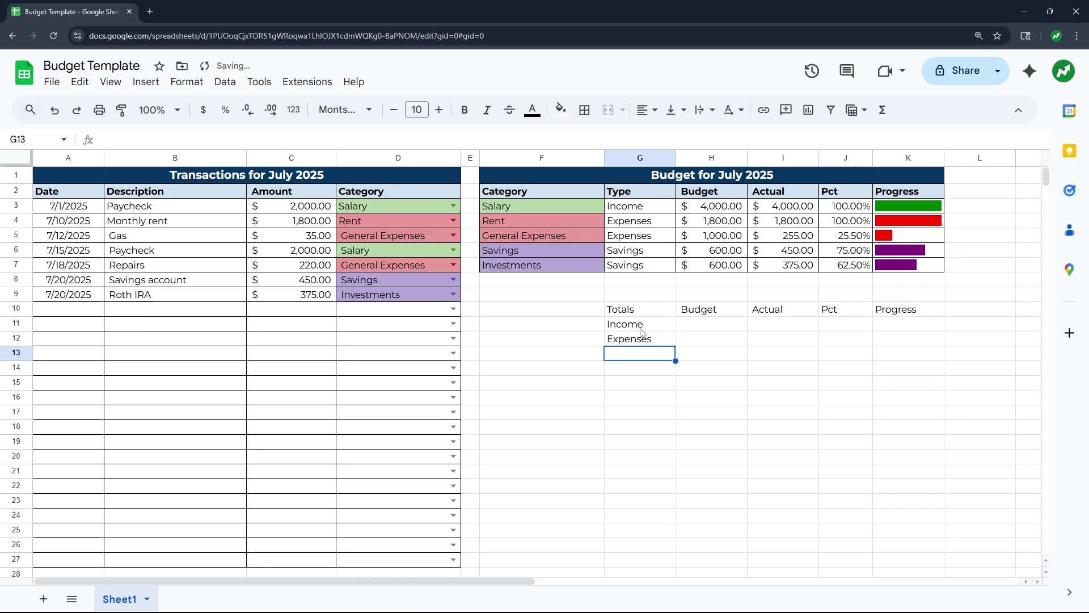
pyautogui.write('Savings')
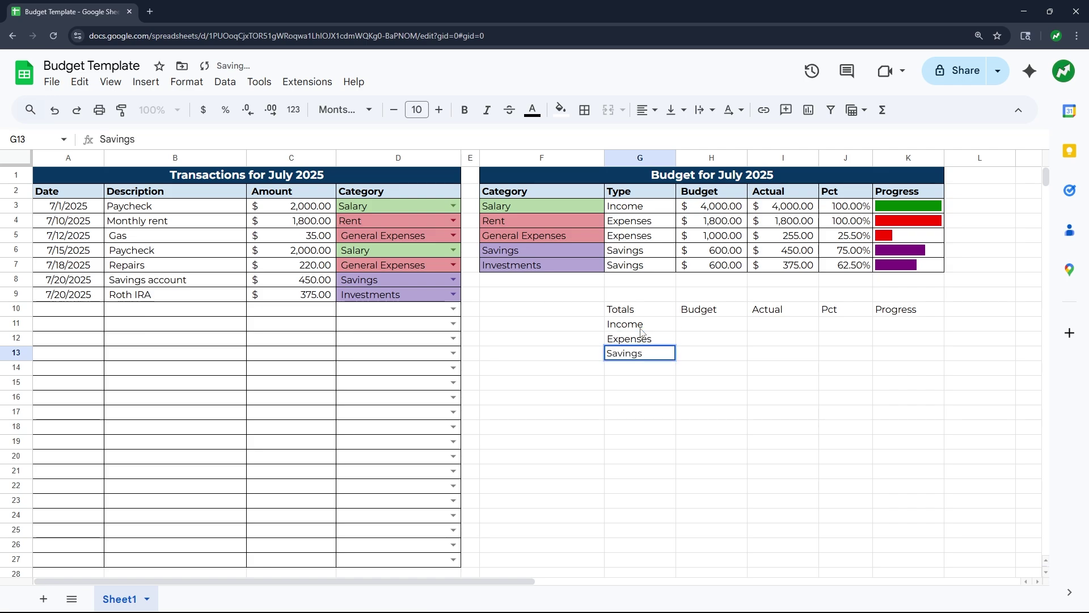
# - Apply all borders to the totals summary table in G10:K13
pyautogui.moveTo(625, 310); pyautogui.dragTo(908, 356)
pyautogui.click(585, 109)
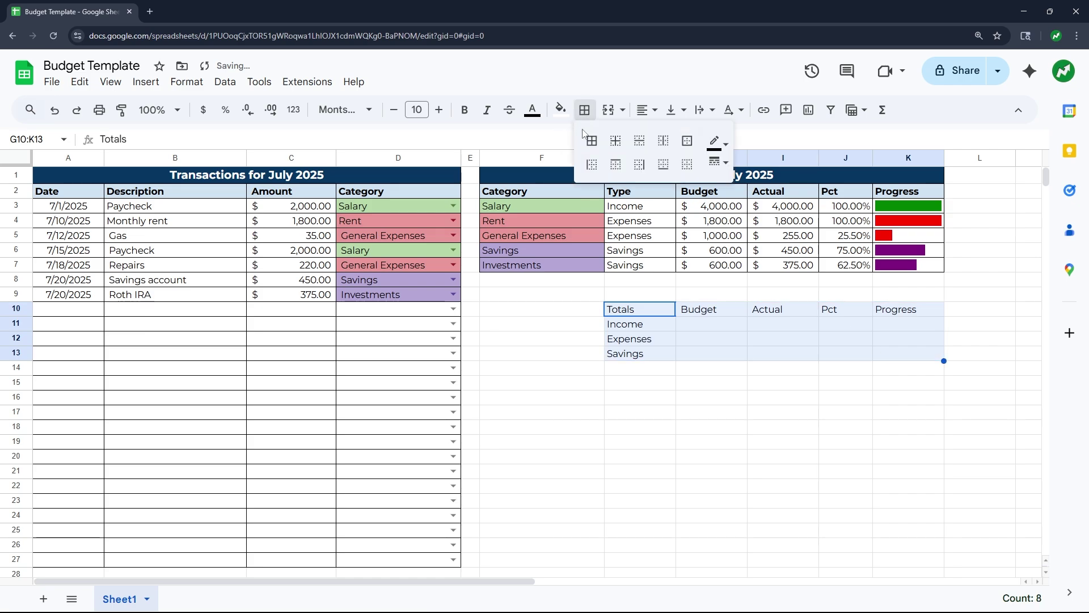
pyautogui.click(592, 140)
pyautogui.click(740, 444)
# - Make the summary header row G10:K10 bold and fill it with light blue
pyautogui.moveTo(650, 312); pyautogui.dragTo(913, 310)
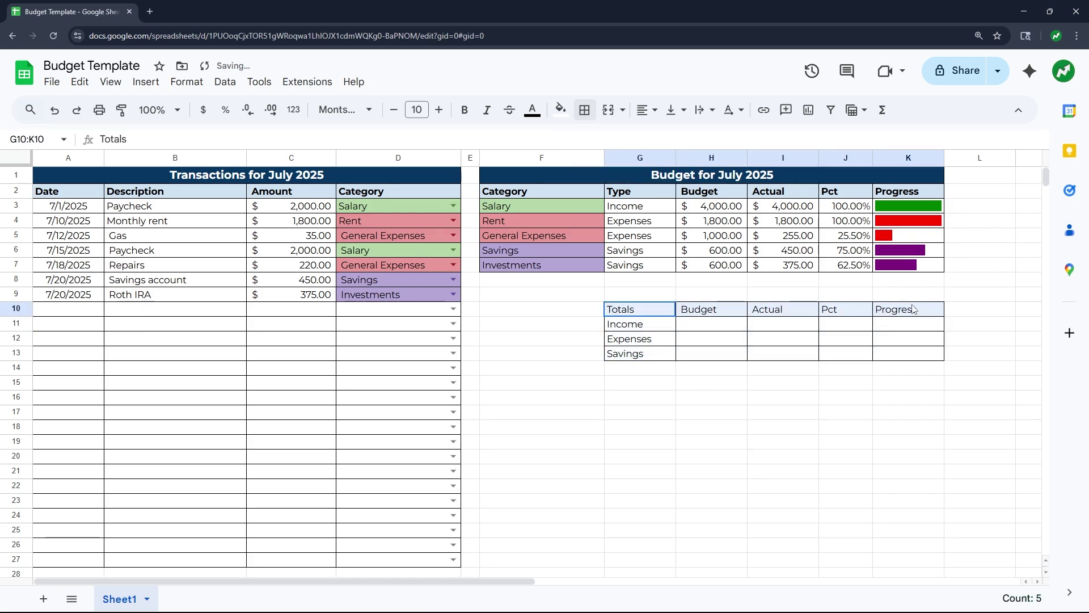
pyautogui.hotkey('ctrl', 'b')
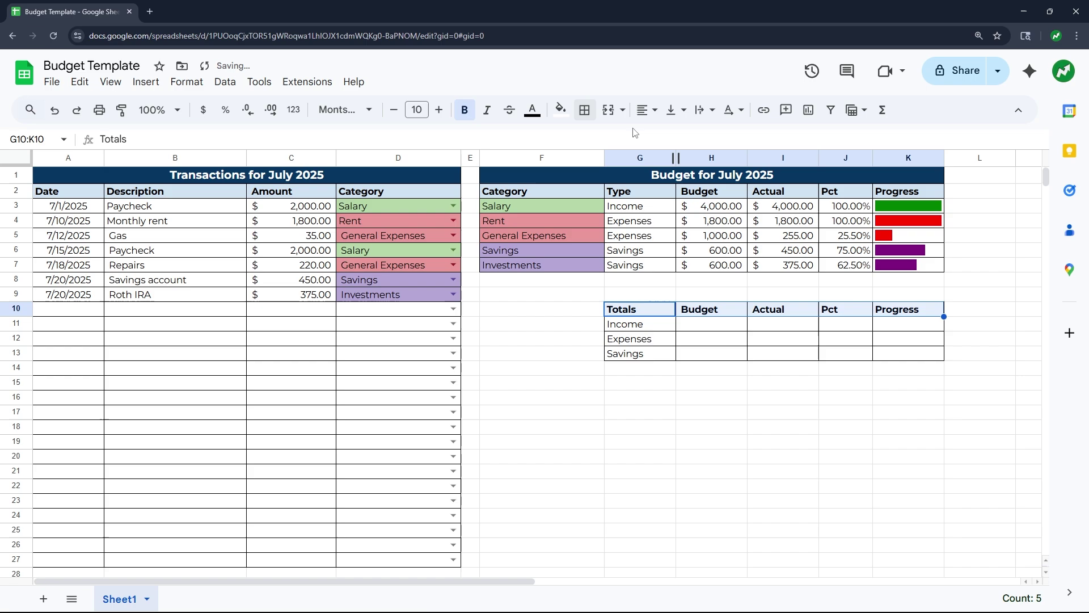
pyautogui.click(561, 110)
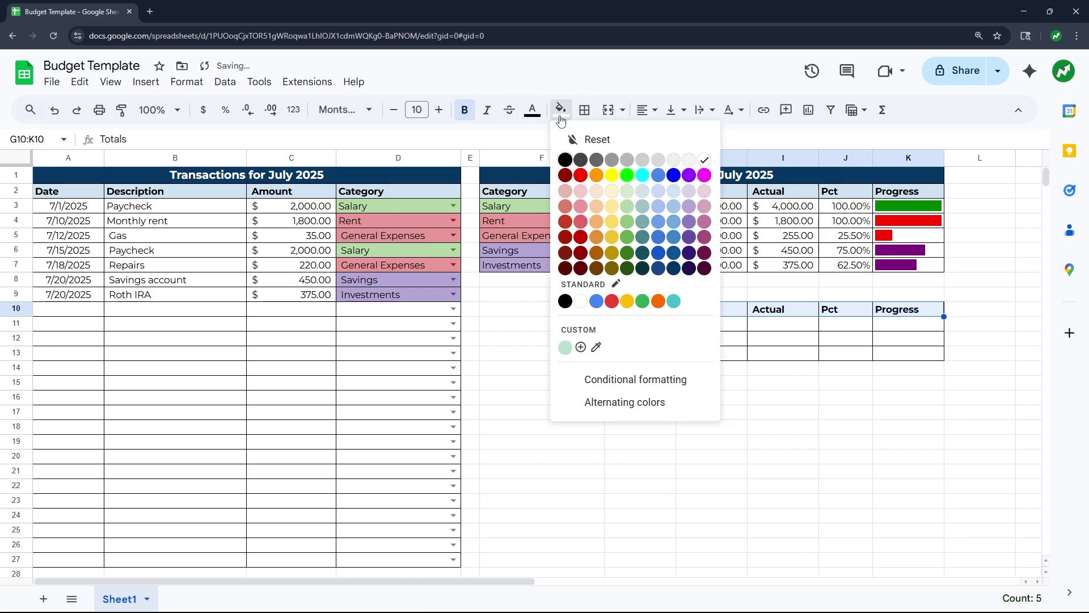
pyautogui.click(659, 191)
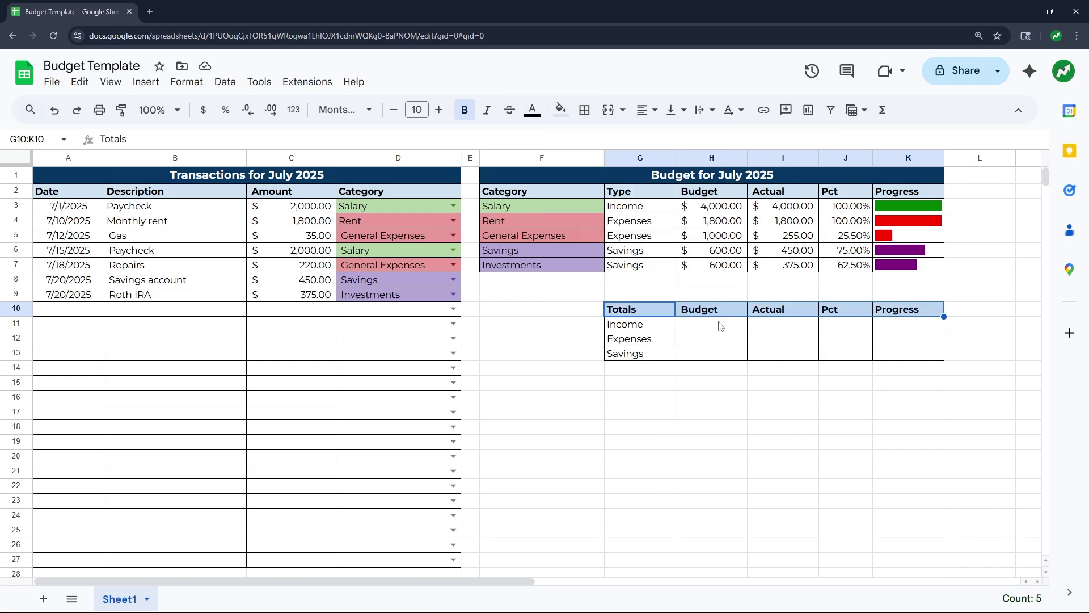
# - Format the summary's Budget and Actual cells H11:I13 as Accounting and the Pct cells J11:J13 as percent
pyautogui.moveTo(719, 325); pyautogui.dragTo(768, 353)
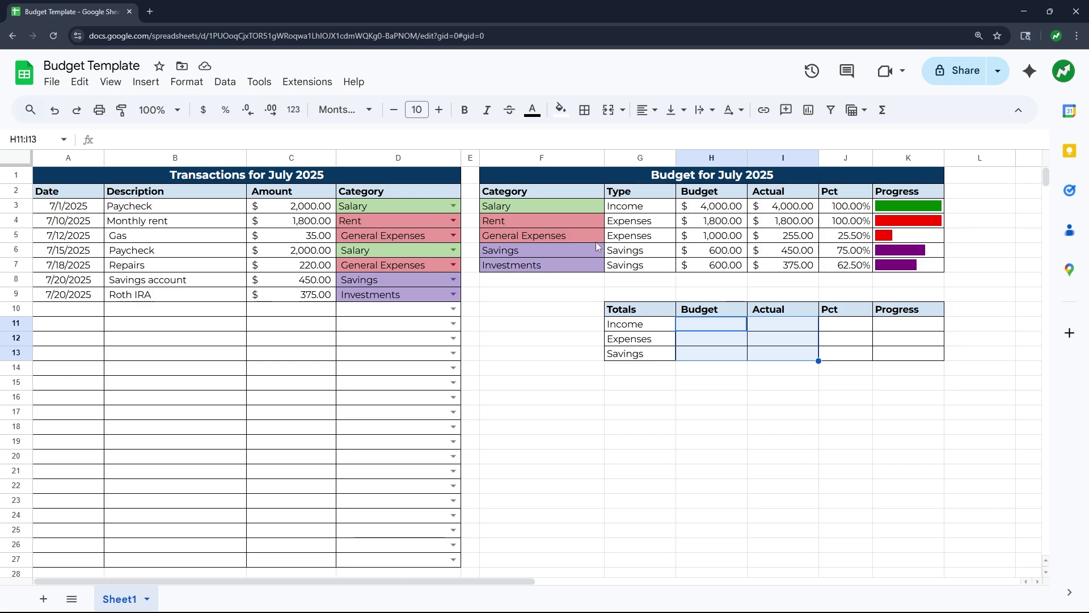
pyautogui.click(293, 109)
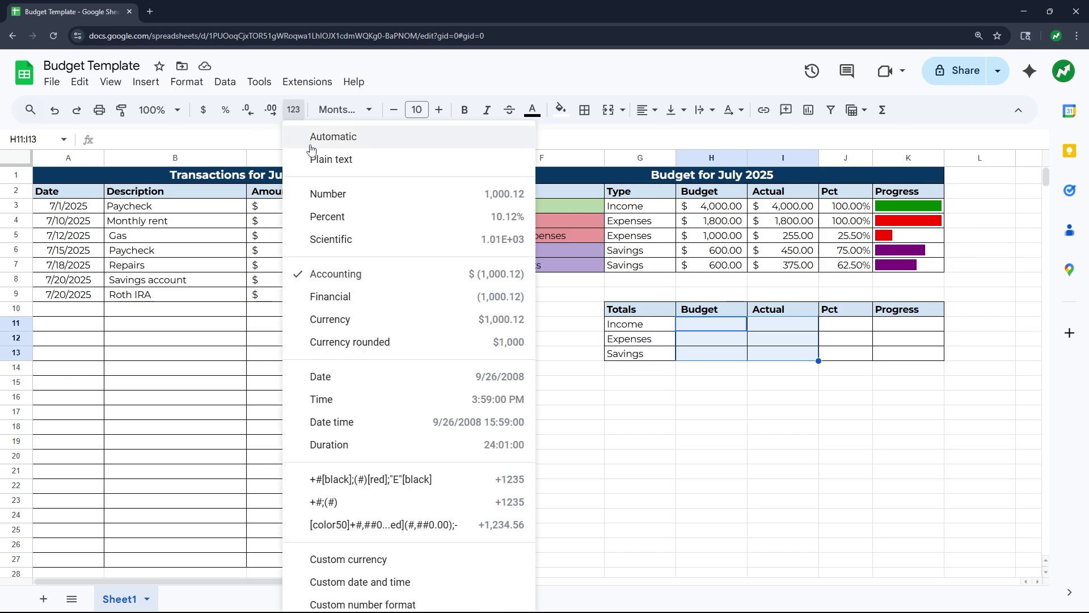
pyautogui.click(345, 273)
pyautogui.click(865, 426)
pyautogui.moveTo(851, 324); pyautogui.dragTo(854, 352)
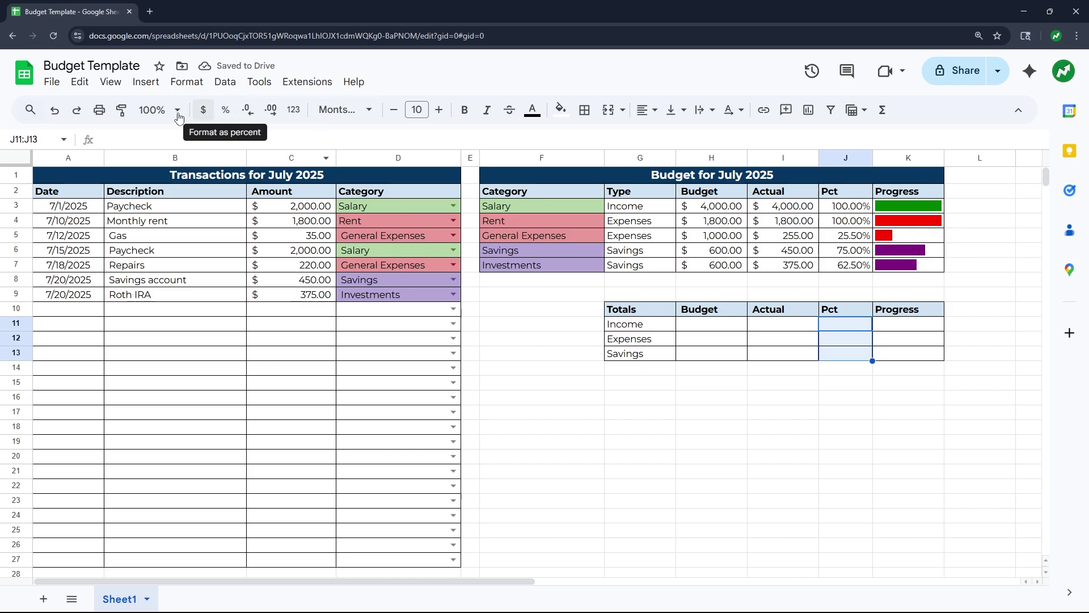
pyautogui.click(226, 110)
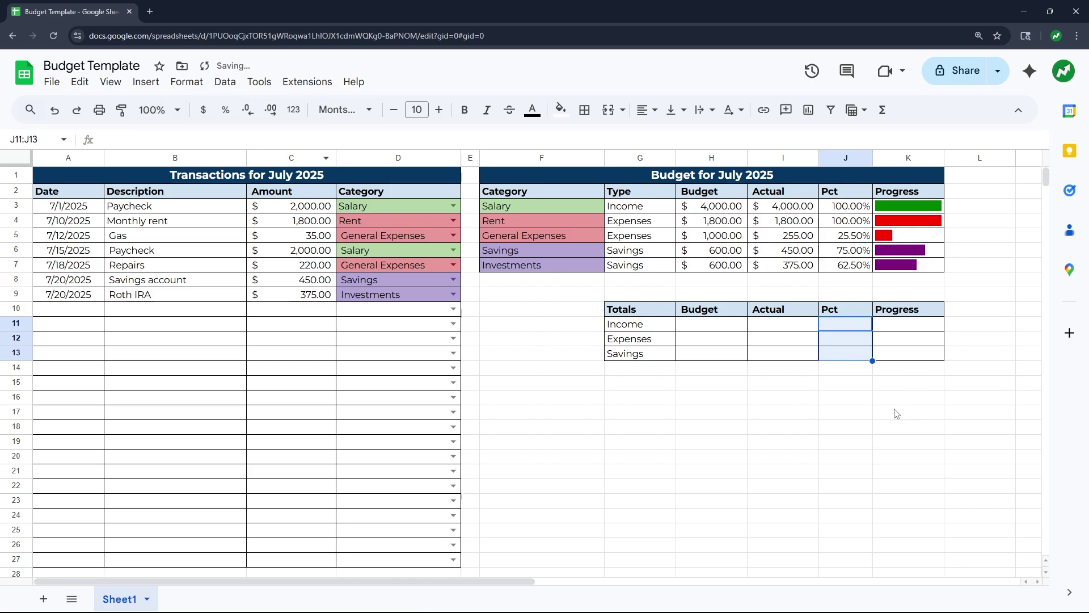
# - Total the Income budget in H11 with =SUMIFS(H3:H7,G3:G7,G11) and reject the suggested autofill
pyautogui.click(725, 329)
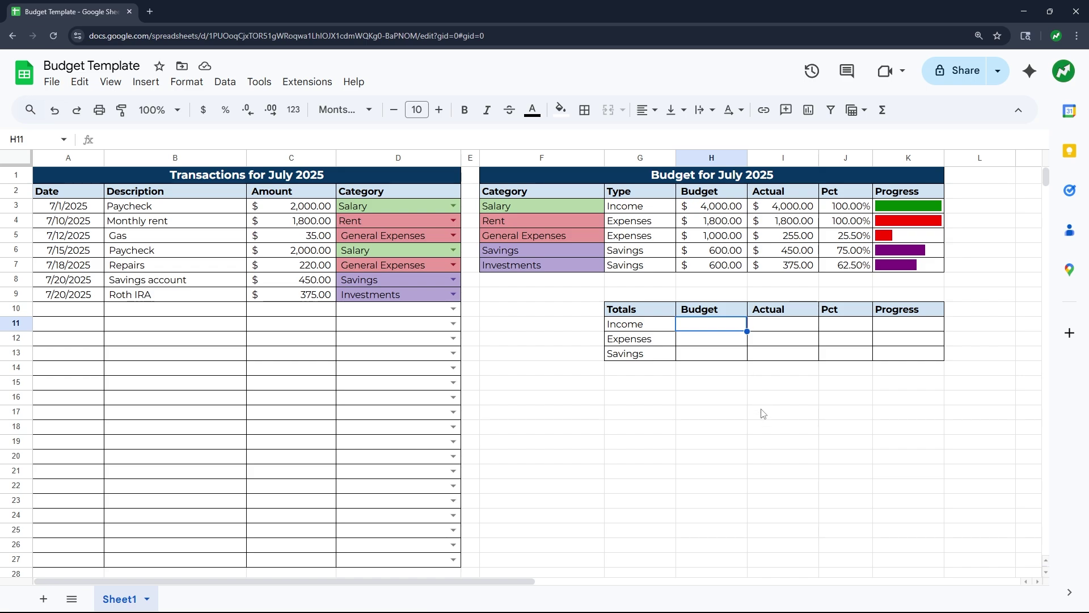
pyautogui.write('=SUMIF')
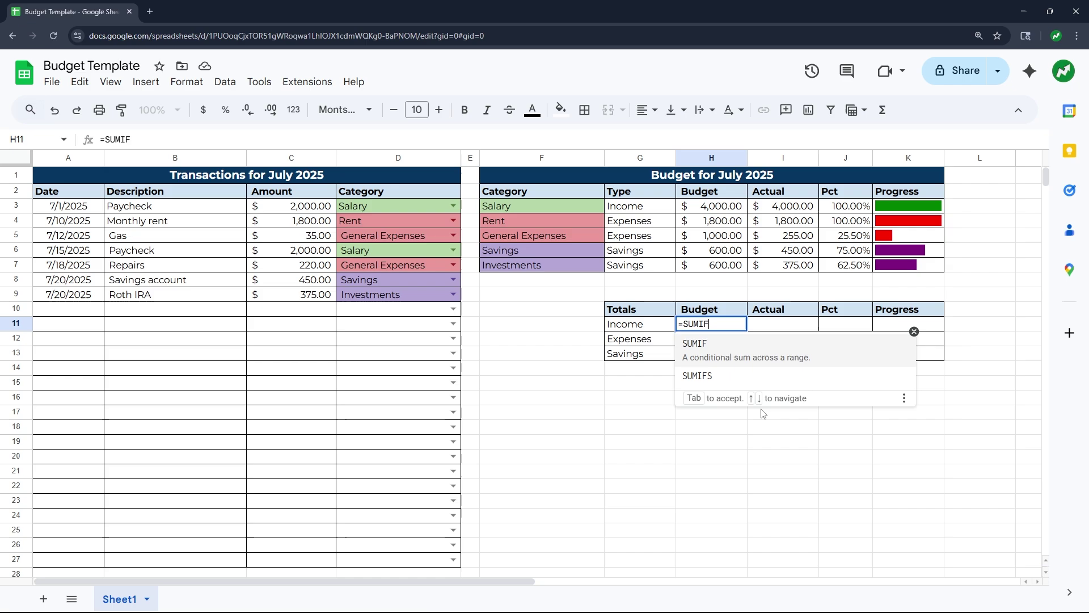
pyautogui.write('S(')
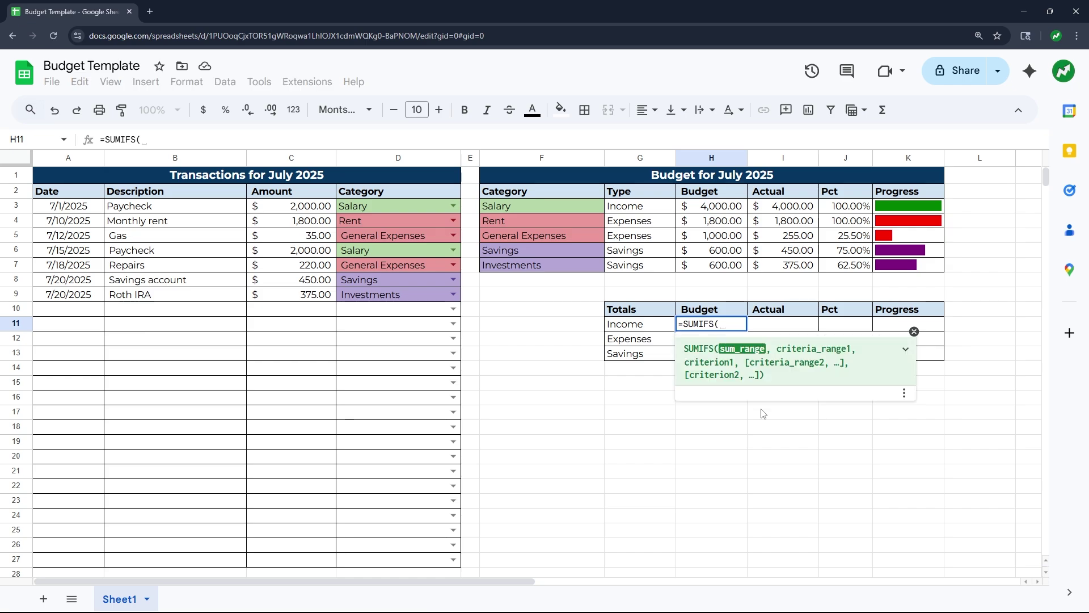
pyautogui.moveTo(725, 210); pyautogui.dragTo(721, 265)
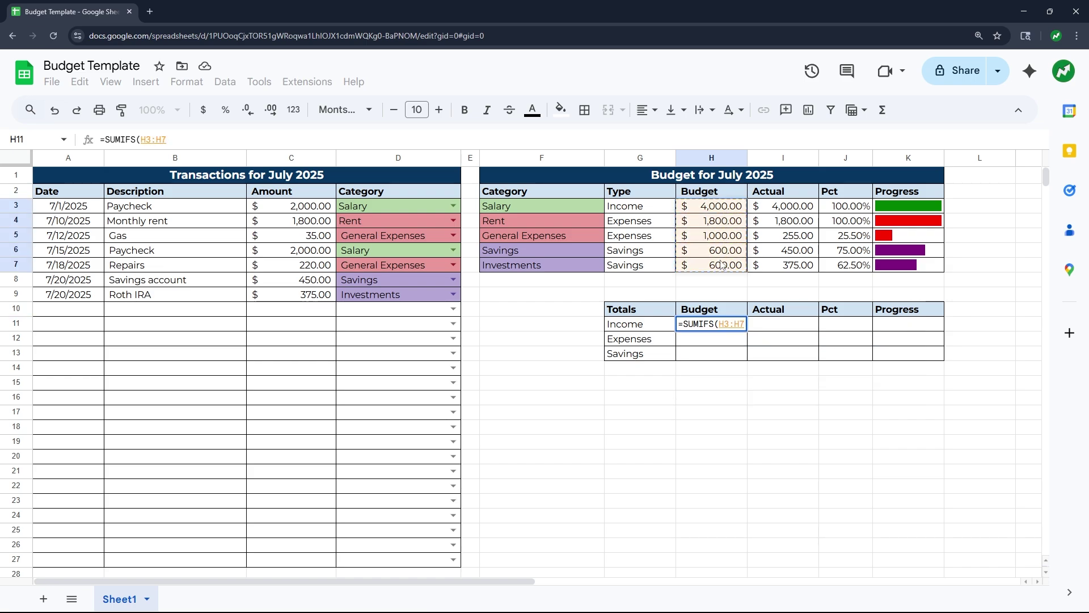
pyautogui.write(',')
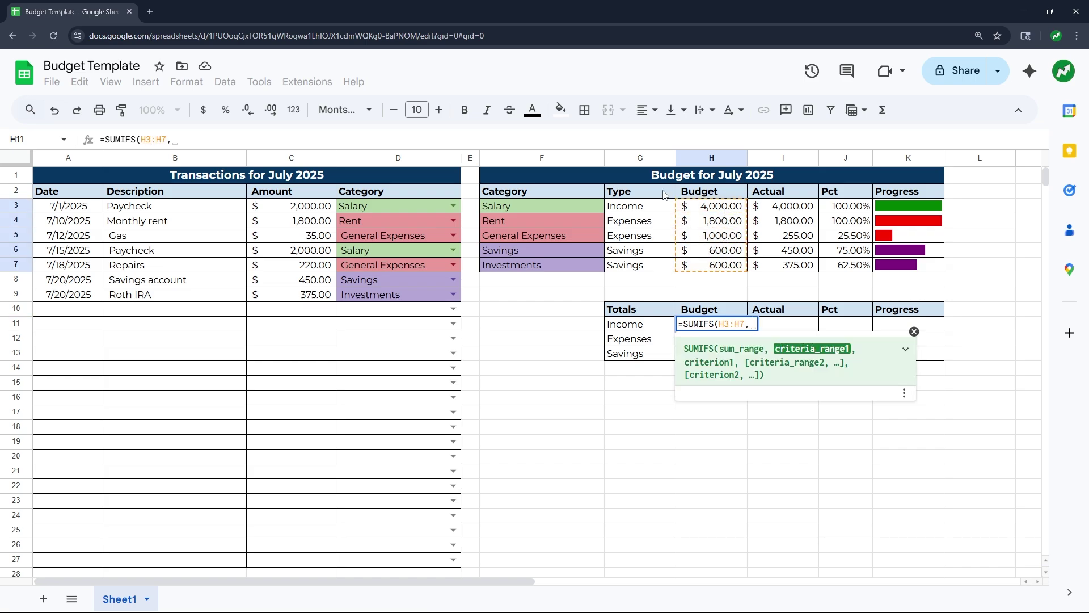
pyautogui.moveTo(651, 206); pyautogui.dragTo(650, 245)
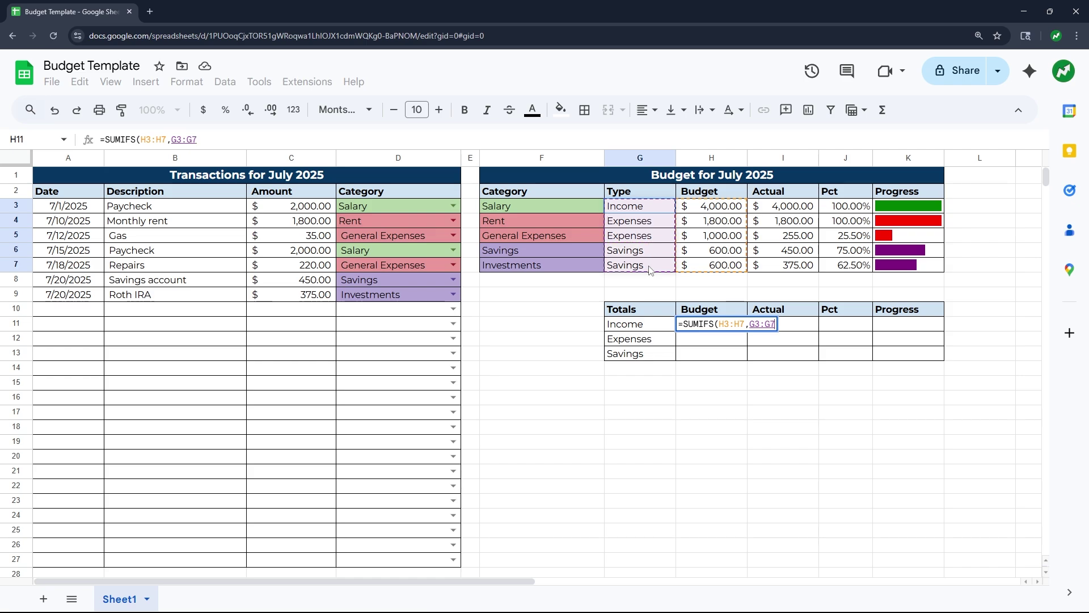
pyautogui.write(',')
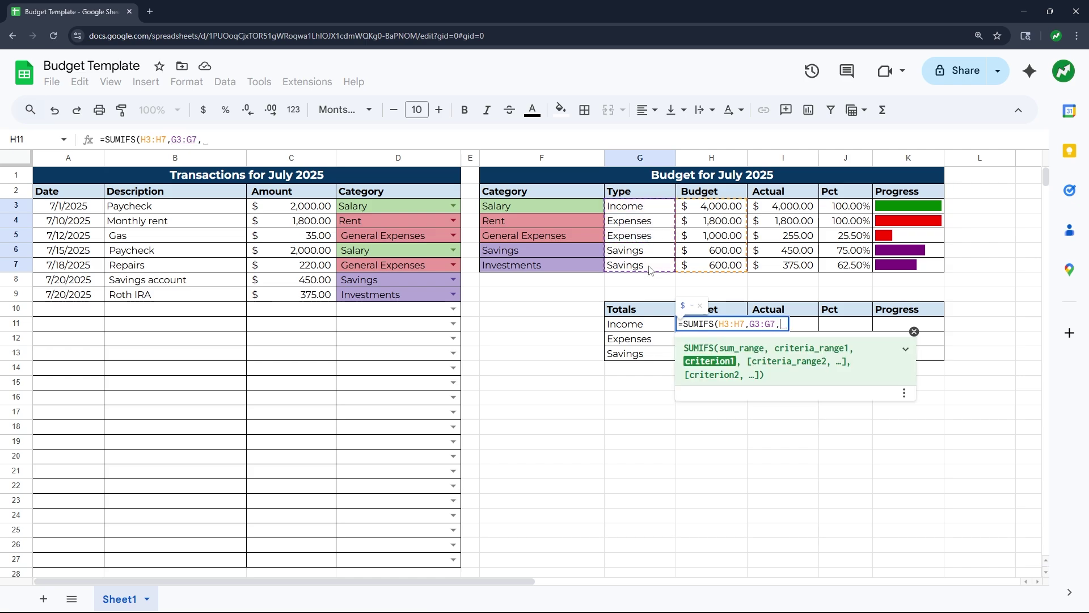
pyautogui.click(655, 324)
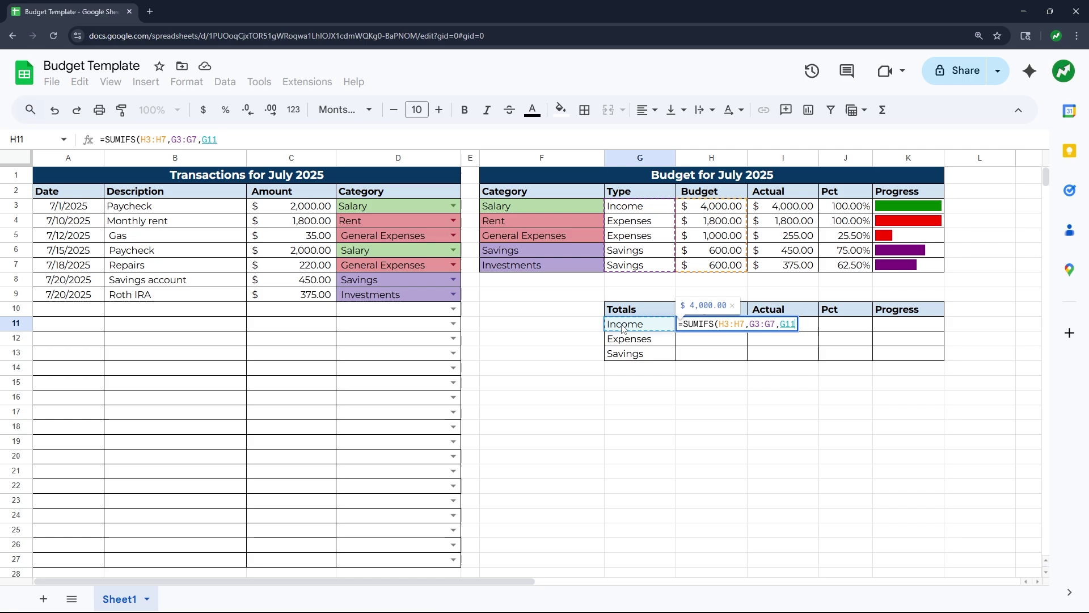
pyautogui.press('Return')
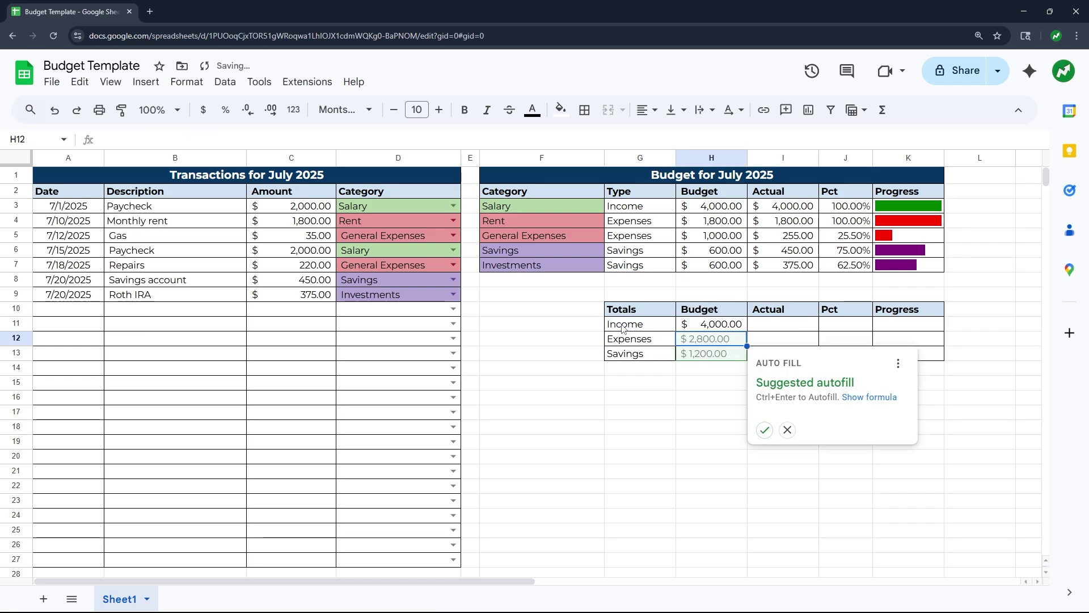
pyautogui.click(786, 429)
# - Lock the references in the H11 formula so it reads =SUMIFS(H$3:H$7,$G$3:$G$7,$G11), and reselect the cell
pyautogui.click(718, 329)
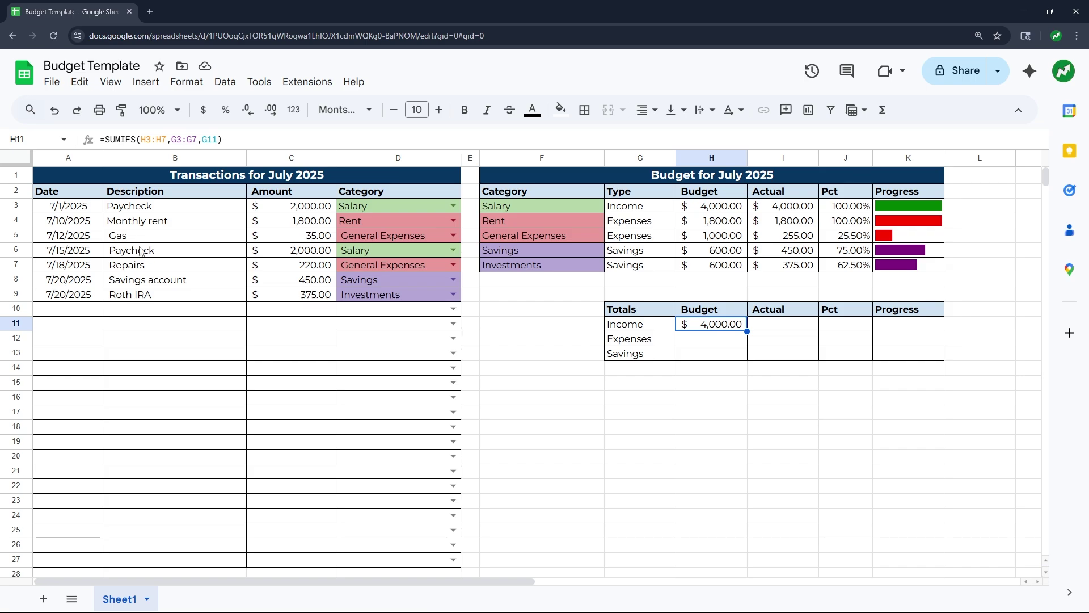
pyautogui.click(146, 140)
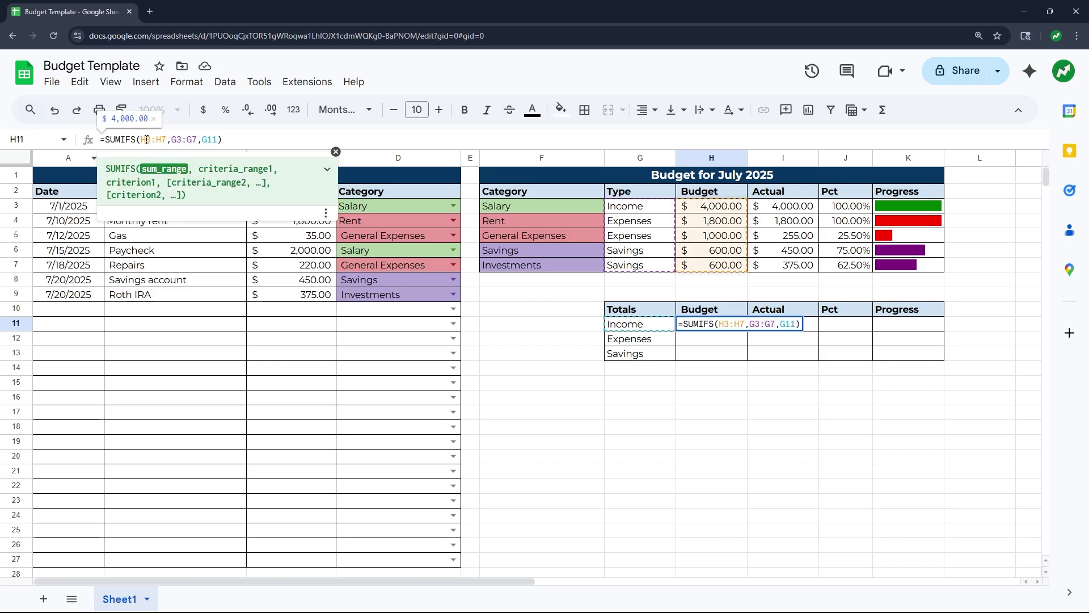
pyautogui.write('$3:H')
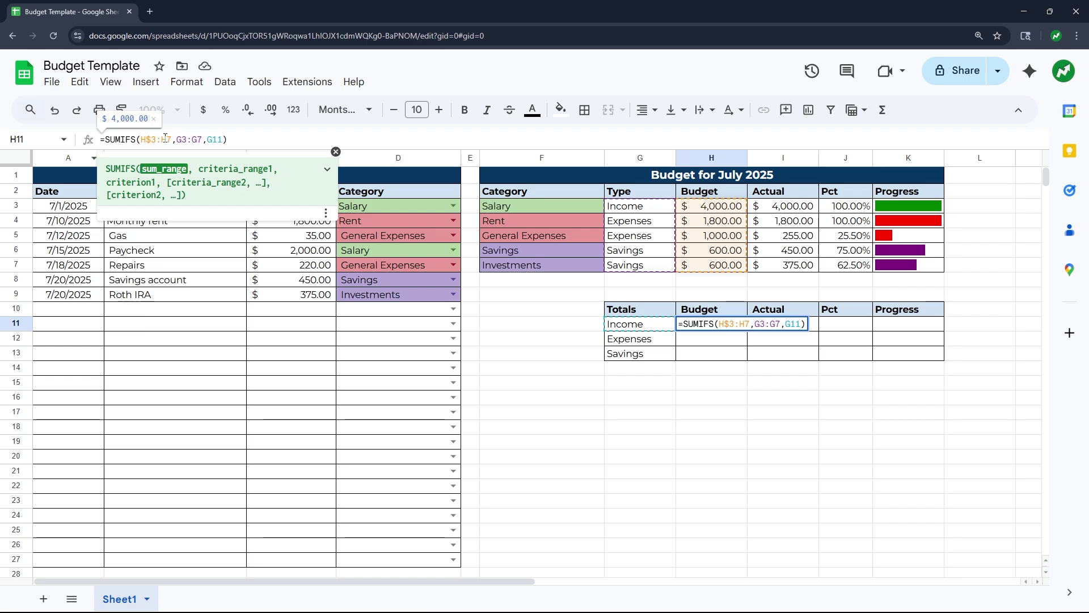
pyautogui.write('$')
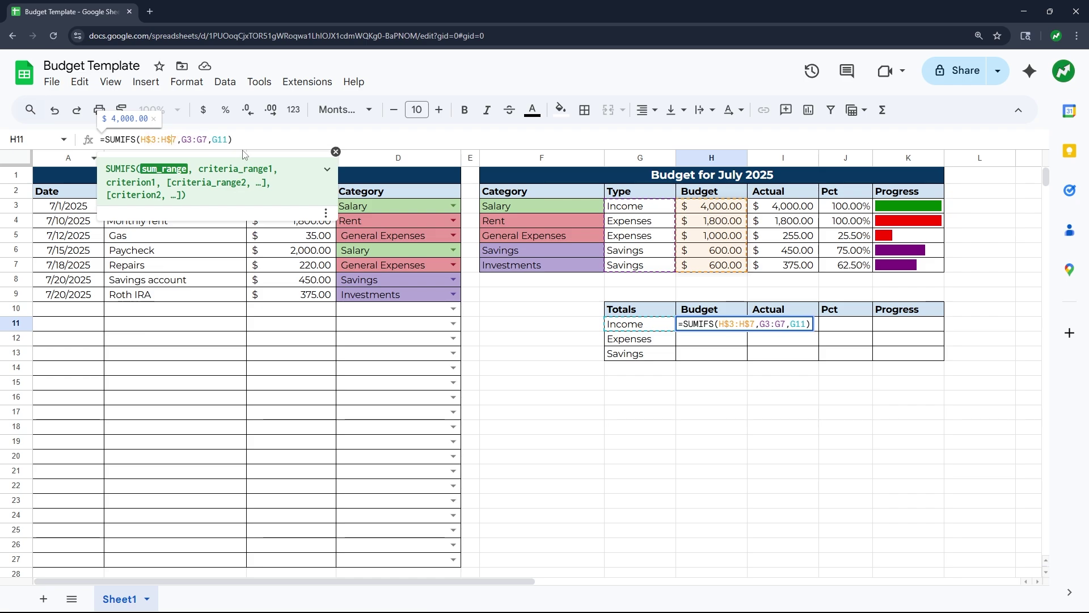
pyautogui.click(186, 140)
pyautogui.write('$')
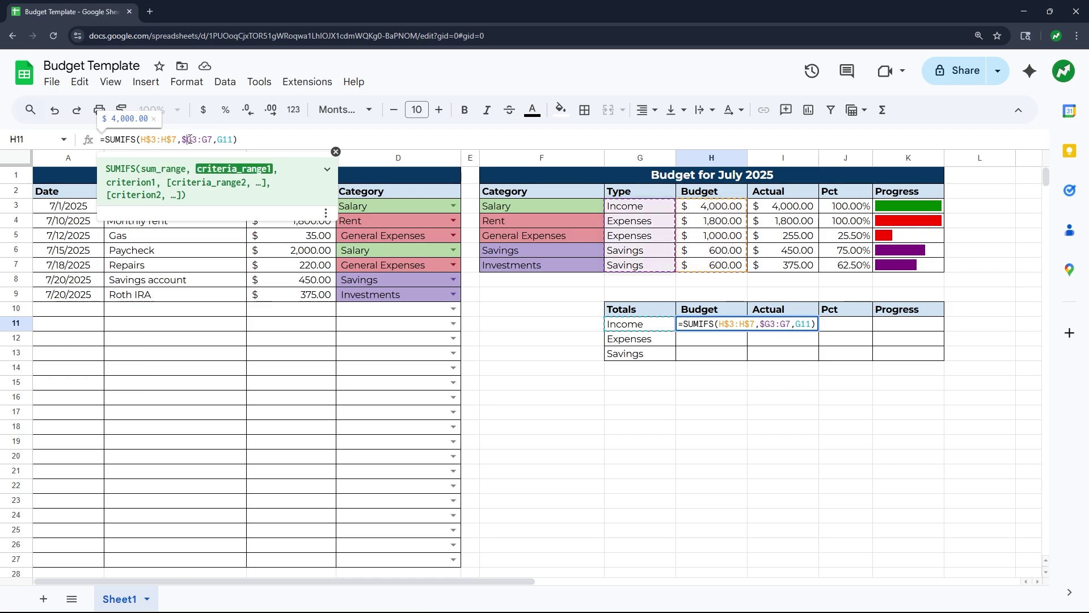
pyautogui.click(192, 140)
pyautogui.write('$')
pyautogui.click(208, 141)
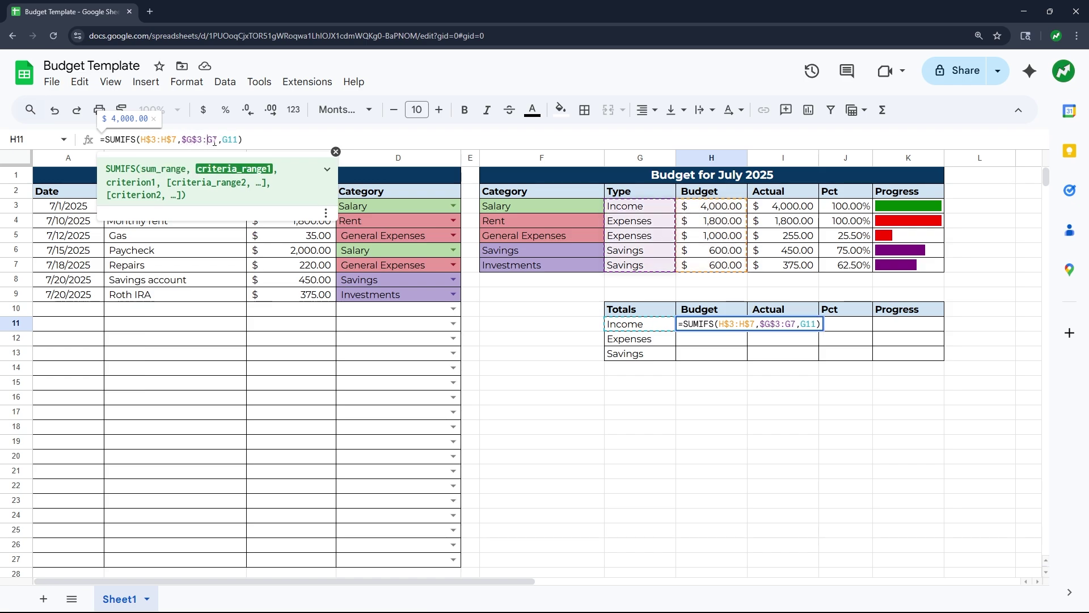
pyautogui.write('$')
pyautogui.click(217, 140)
pyautogui.write('$G$')
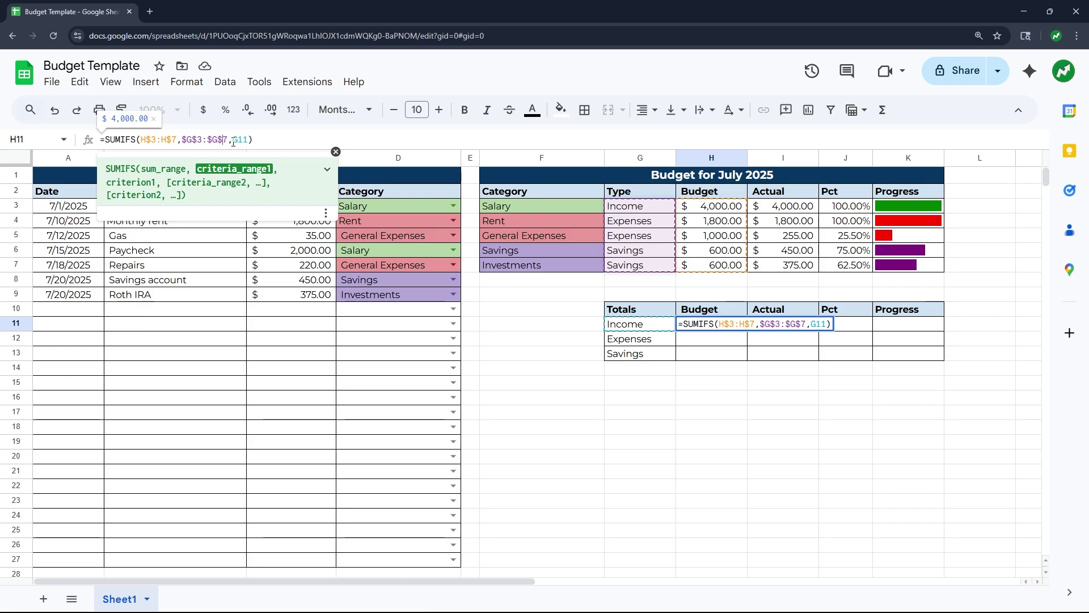
pyautogui.click(233, 140)
pyautogui.write('$')
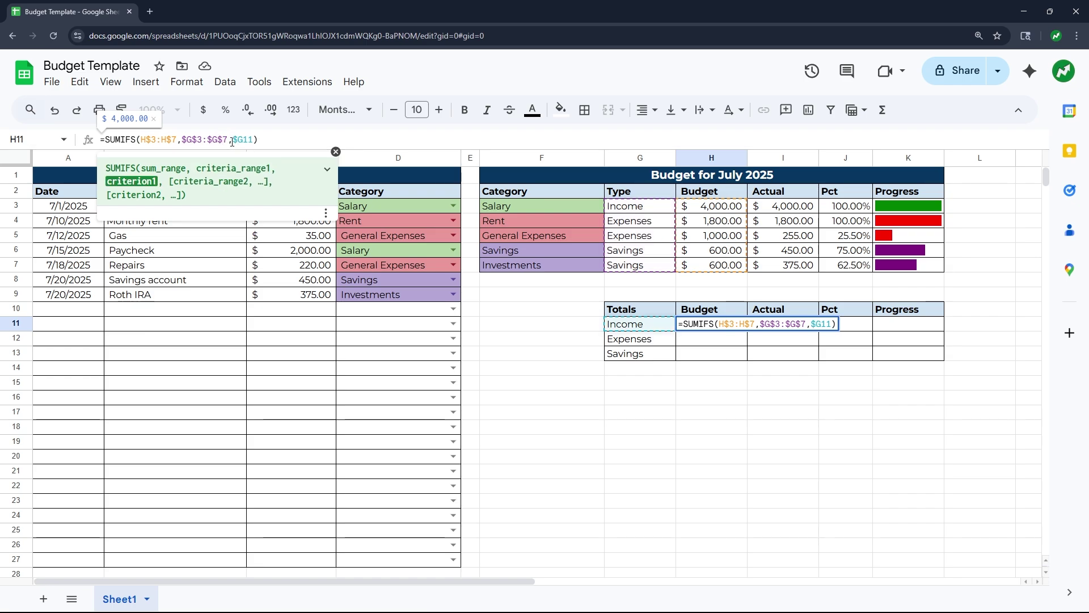
pyautogui.press('Return')
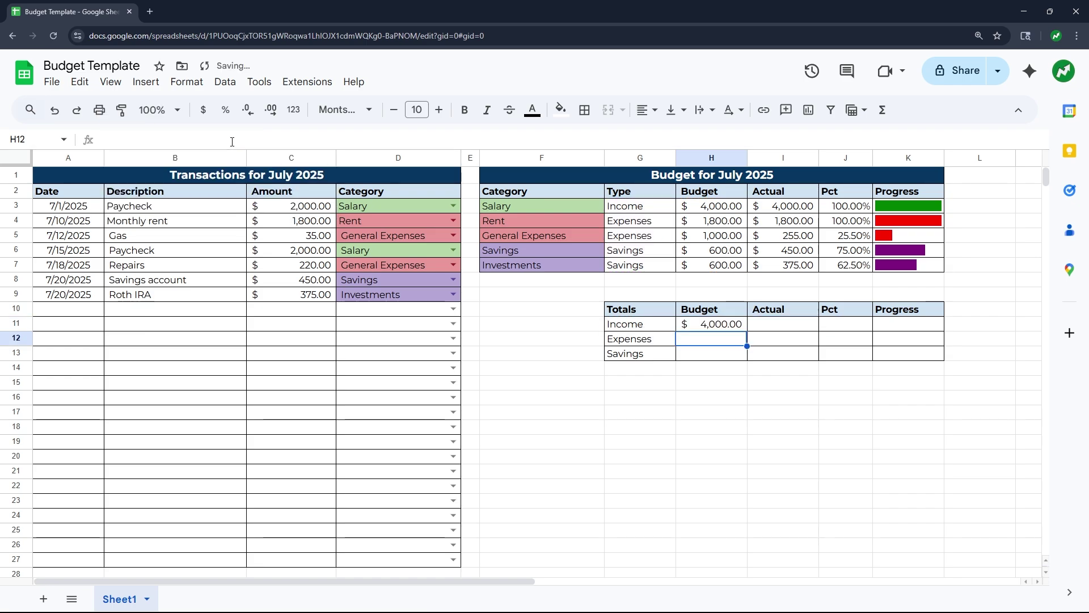
pyautogui.click(731, 326)
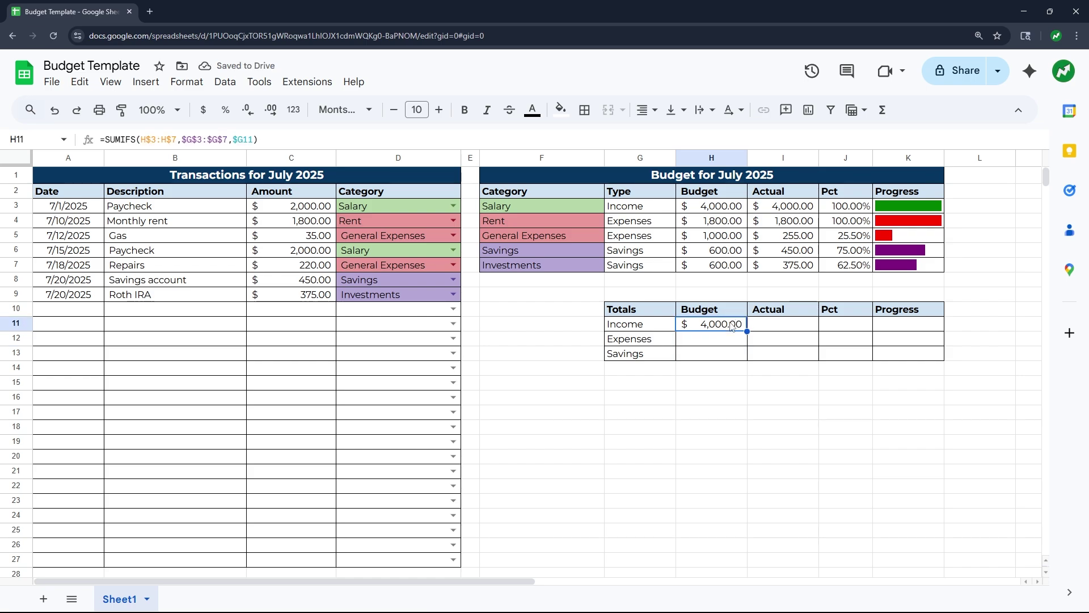
# - Copy the SUMIFS formula from H11 to the remaining Budget and Actual cells of the totals table, through I13
pyautogui.hotkey('ctrl', 'c')
pyautogui.moveTo(779, 342); pyautogui.dragTo(817, 350)
pyautogui.click(806, 397)
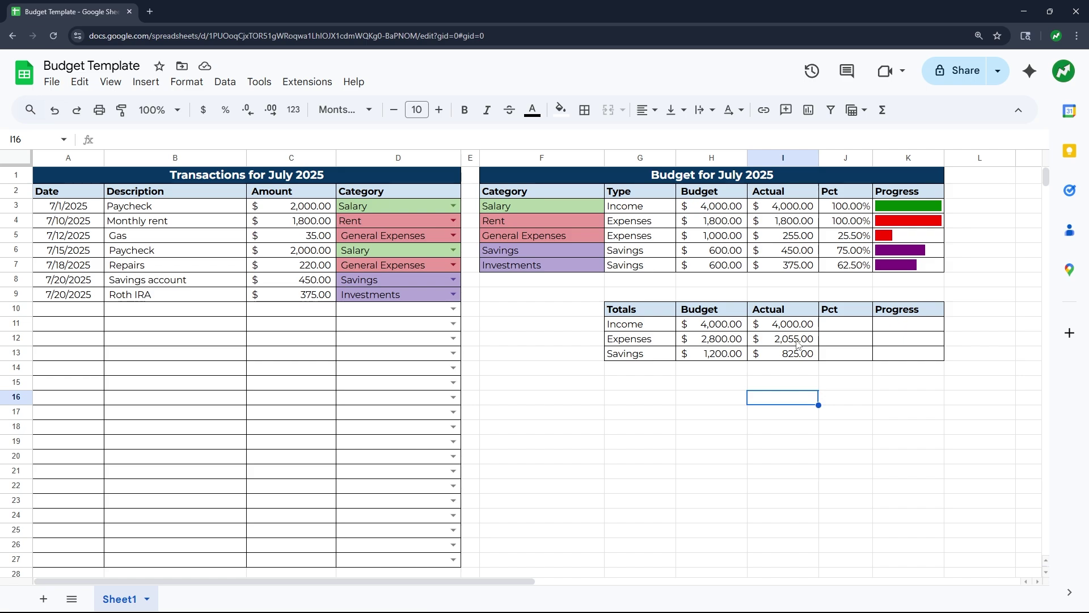
# - Check the Expenses actual total in I12 against the sum of the Rent and General Expenses actuals in I4:I5
pyautogui.click(797, 342)
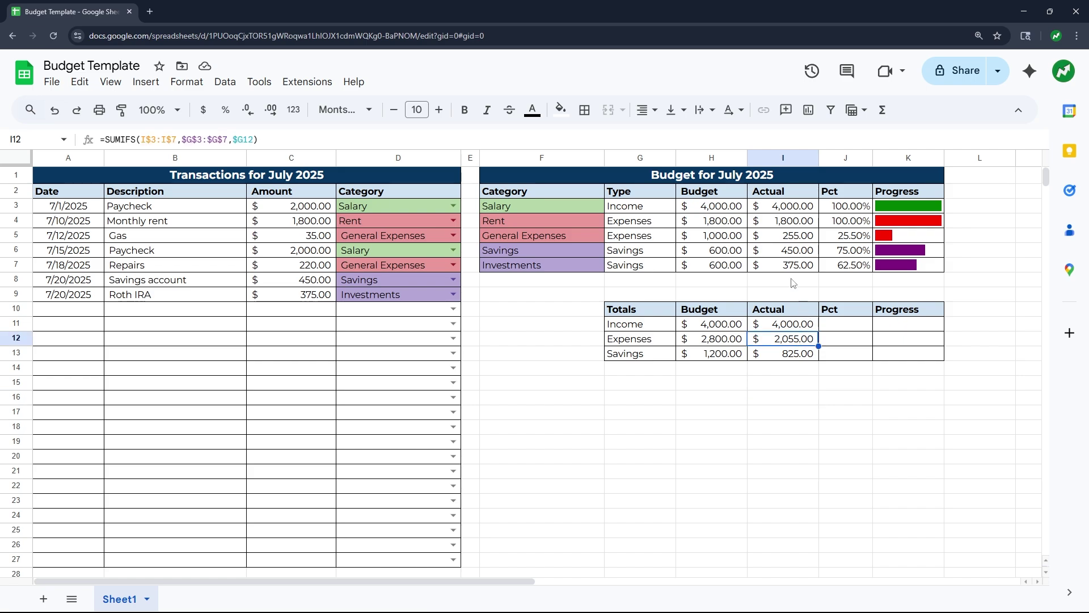
pyautogui.moveTo(784, 222); pyautogui.dragTo(783, 239)
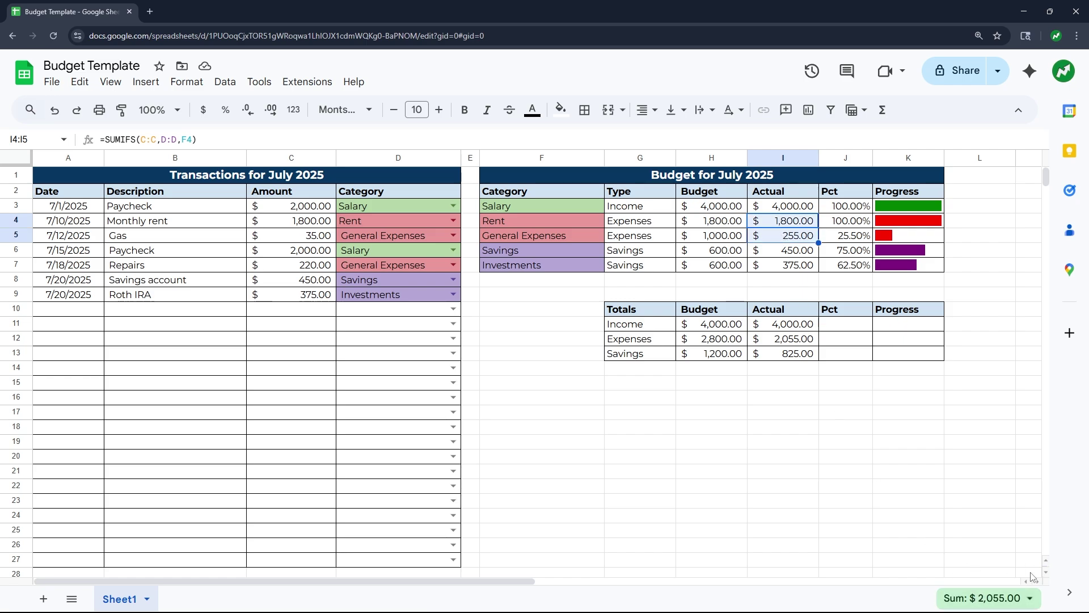
pyautogui.click(757, 401)
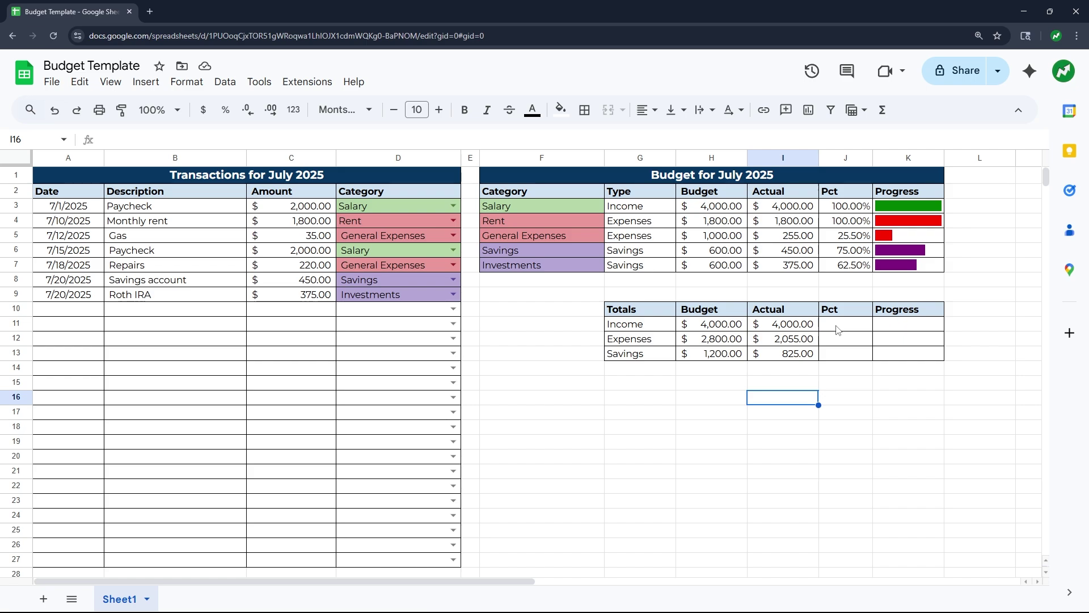
# - Calculate the Income percentage in J11 with =I11/H11, as in the budget table, and accept the suggested autofill for J12:J13
pyautogui.click(840, 265)
pyautogui.doubleClick(840, 266)
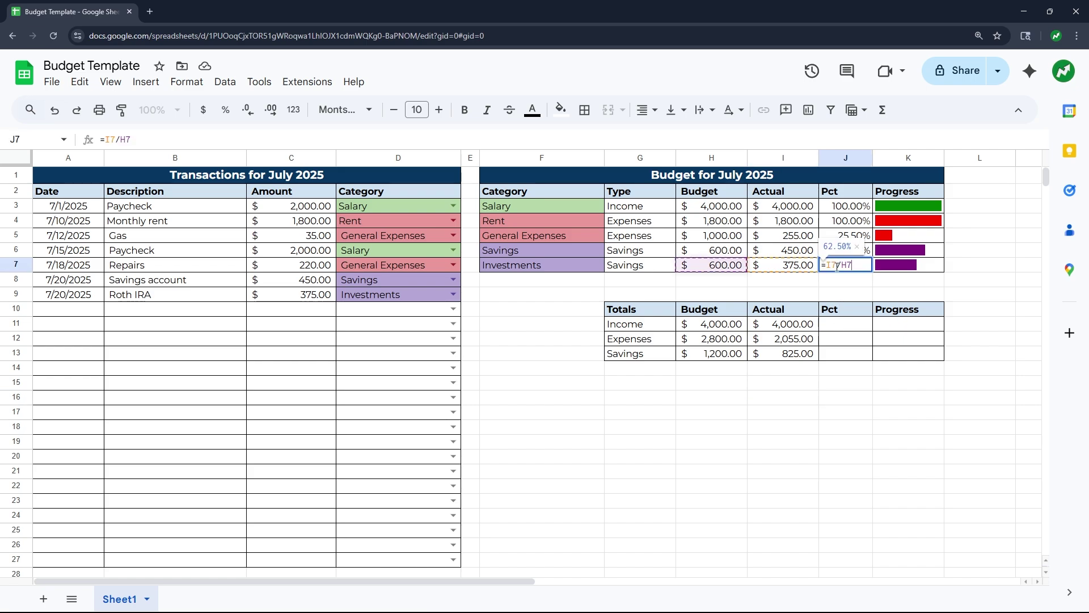
pyautogui.press('Escape')
pyautogui.click(847, 328)
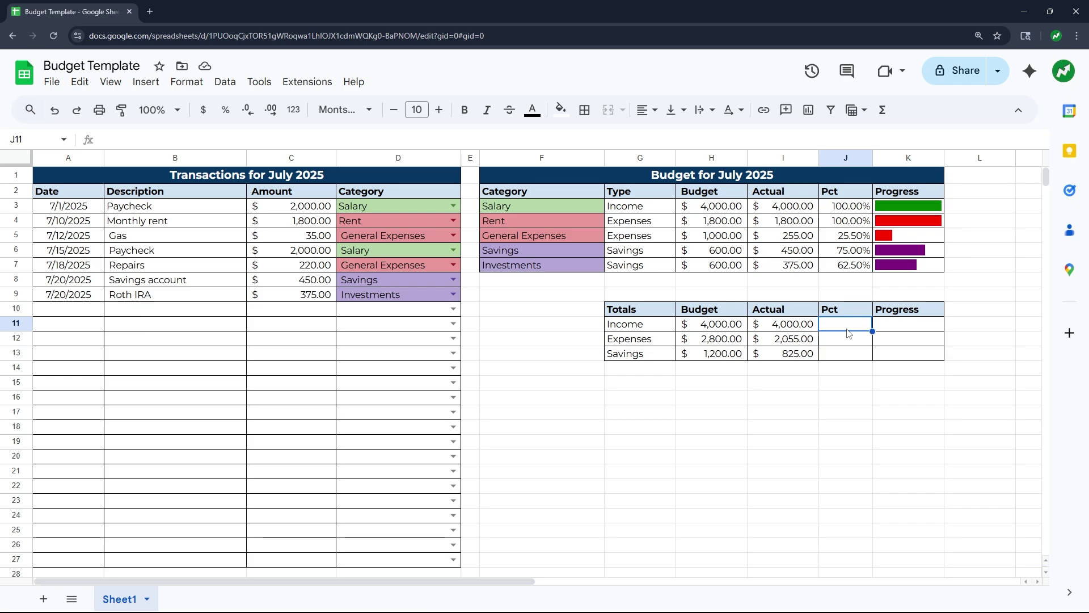
pyautogui.write('=')
pyautogui.click(806, 325)
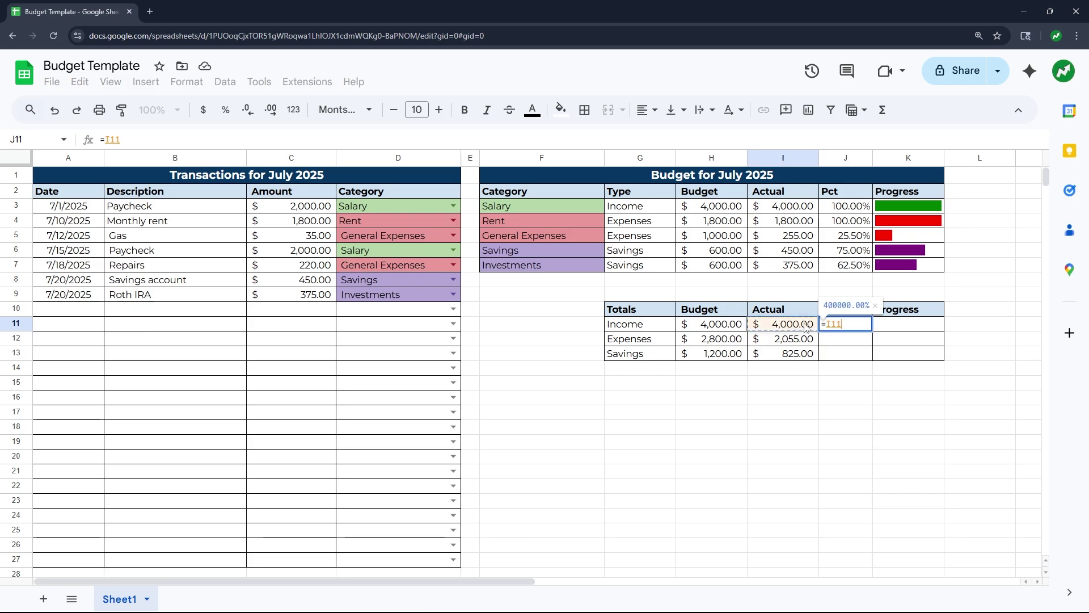
pyautogui.write('/')
pyautogui.click(714, 327)
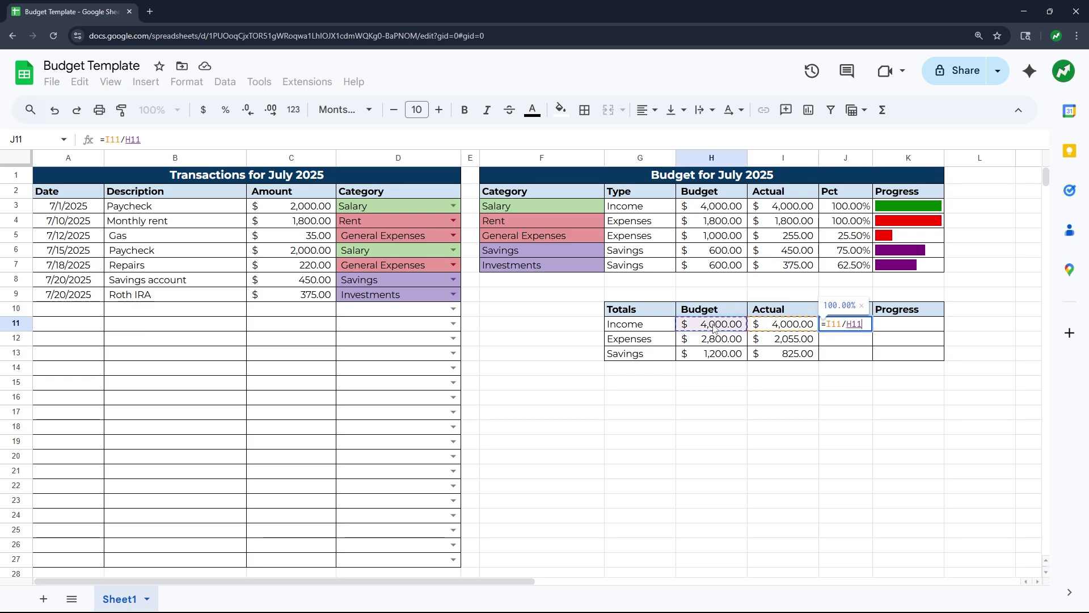
pyautogui.press('Return')
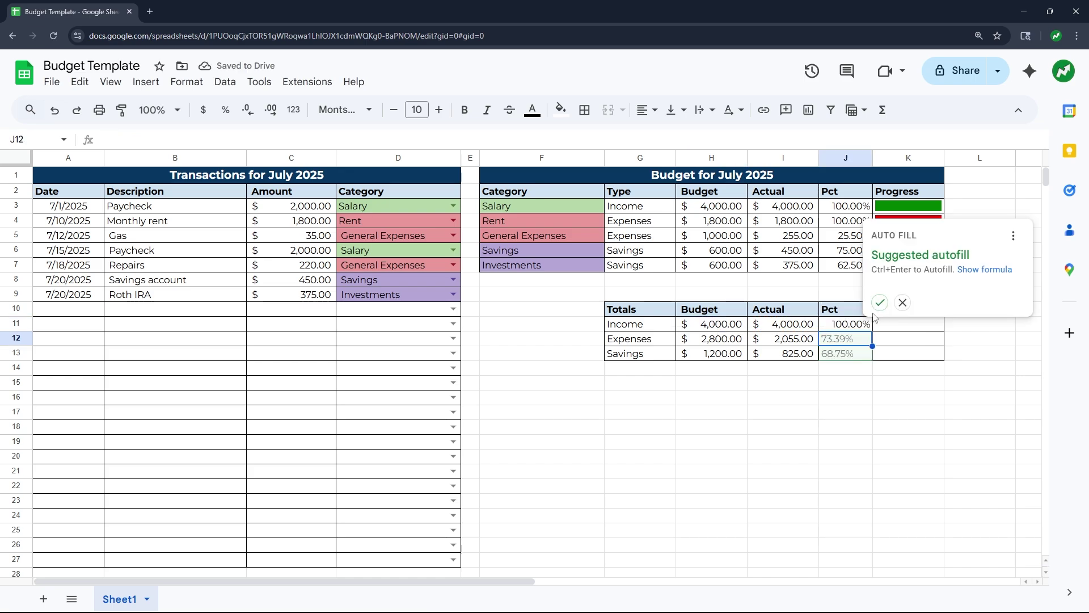
pyautogui.click(882, 305)
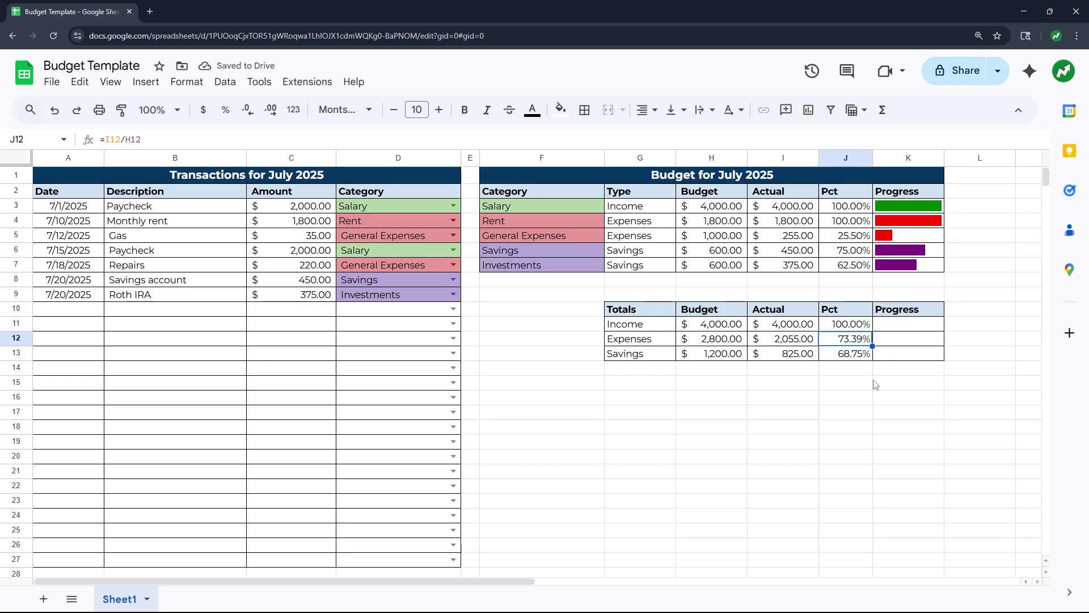
pyautogui.click(860, 327)
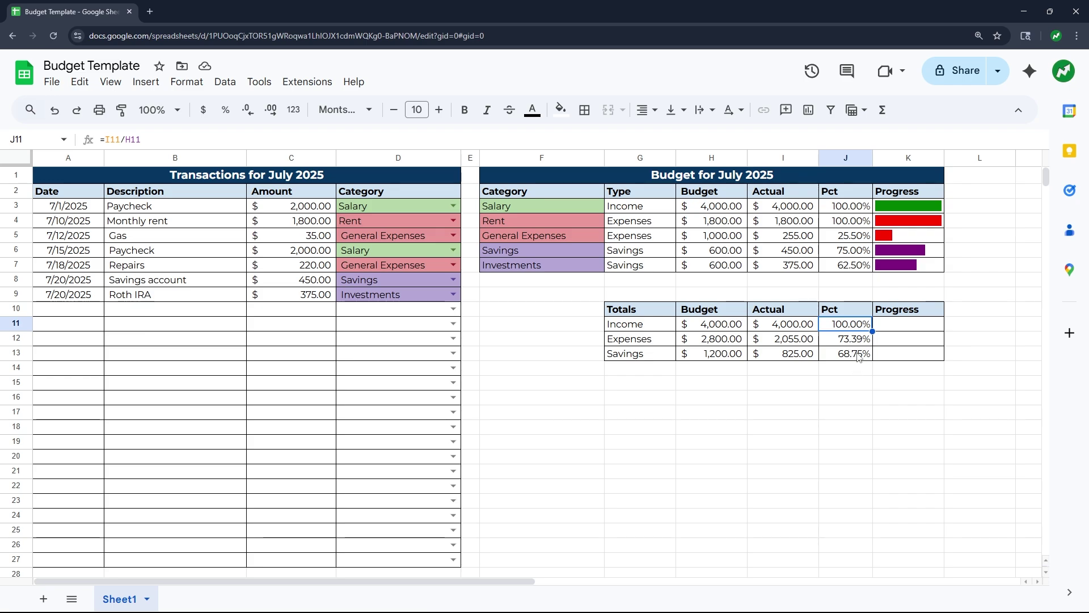
# - Copy the green progress bar from K3 to the Income total in K11 and the red one from K4 to the Expenses total in K12
pyautogui.click(899, 212)
pyautogui.hotkey('ctrl', 'c')
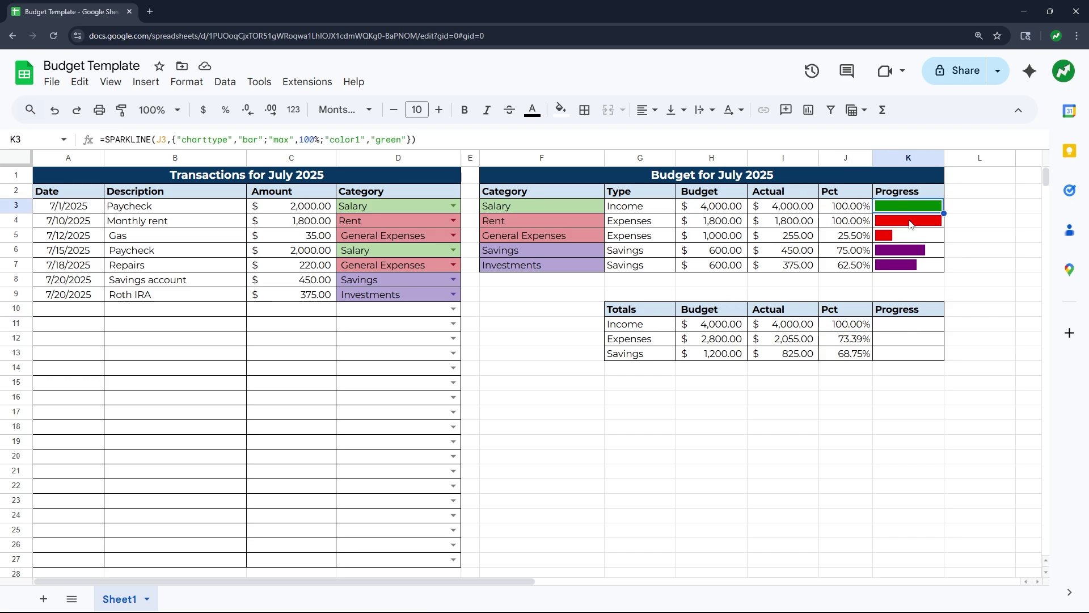
pyautogui.click(899, 327)
pyautogui.hotkey('ctrl', 'v')
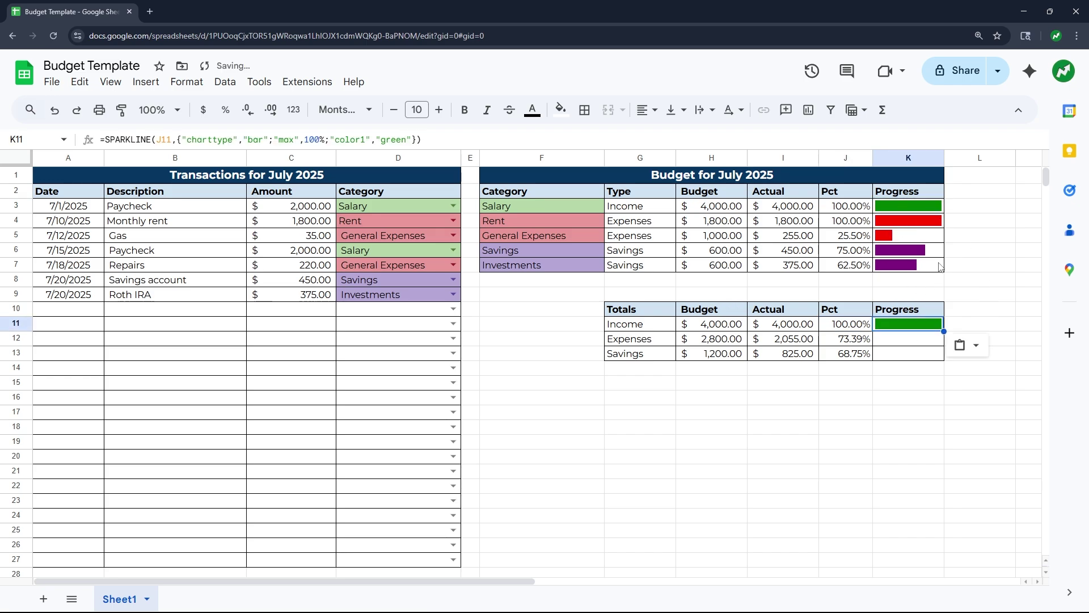
pyautogui.click(913, 224)
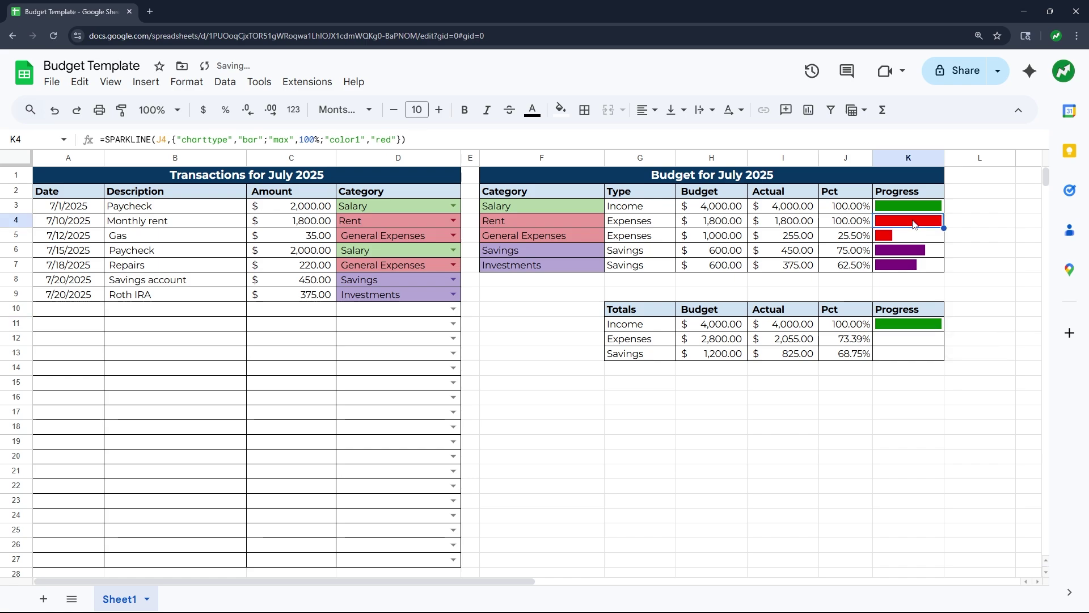
pyautogui.hotkey('ctrl', 'c')
pyautogui.click(907, 339)
pyautogui.hotkey('ctrl', 'v')
# - Copy the purple progress bar from K7 to the Savings total in K13
pyautogui.click(915, 267)
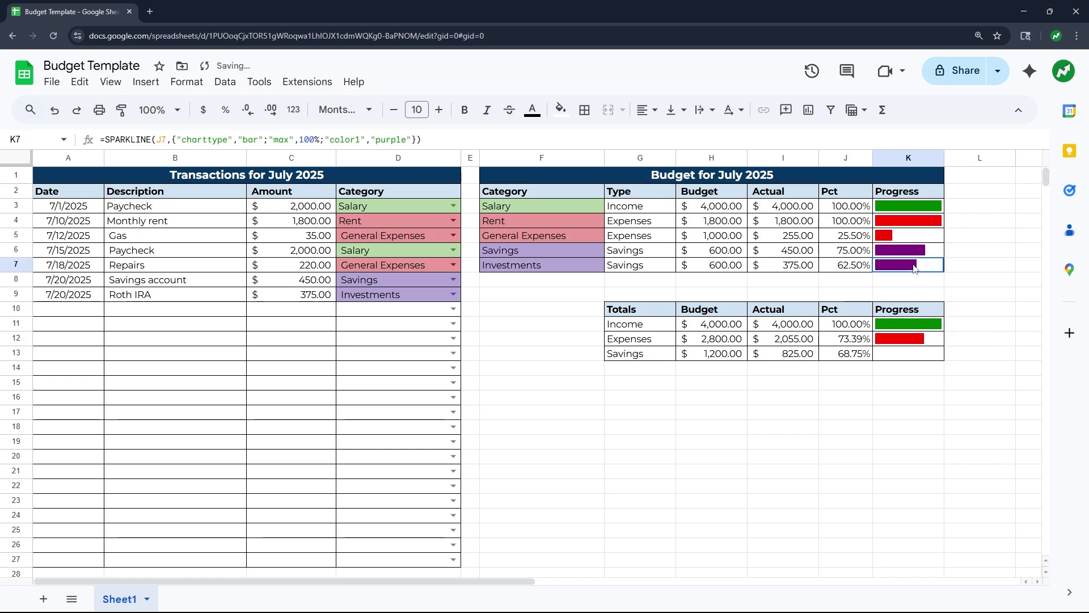
pyautogui.hotkey('ctrl', 'c')
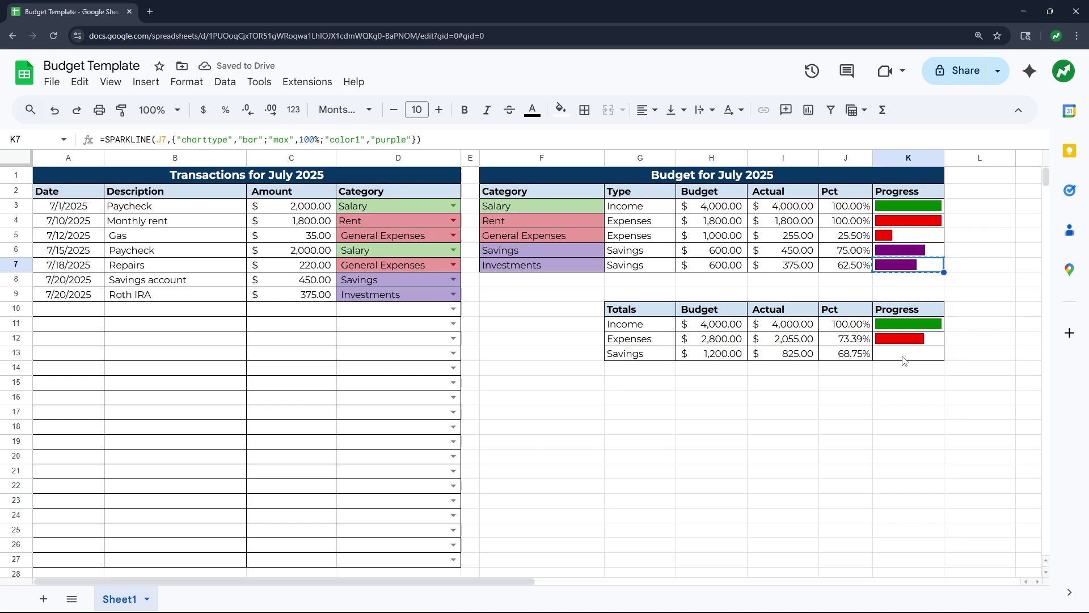
pyautogui.click(903, 359)
pyautogui.hotkey('ctrl', 'v')
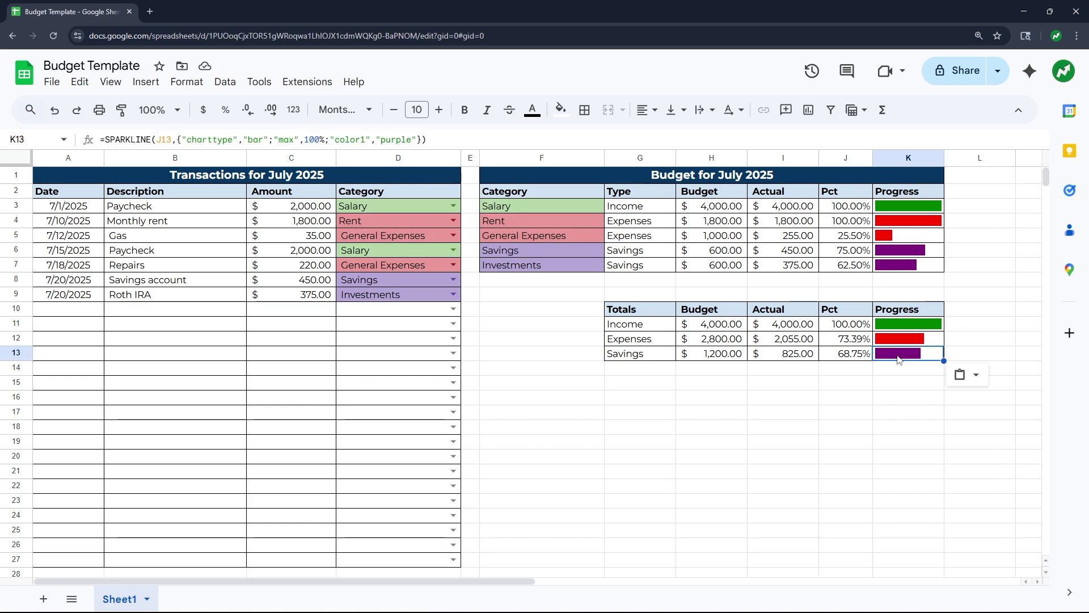
pyautogui.click(725, 398)
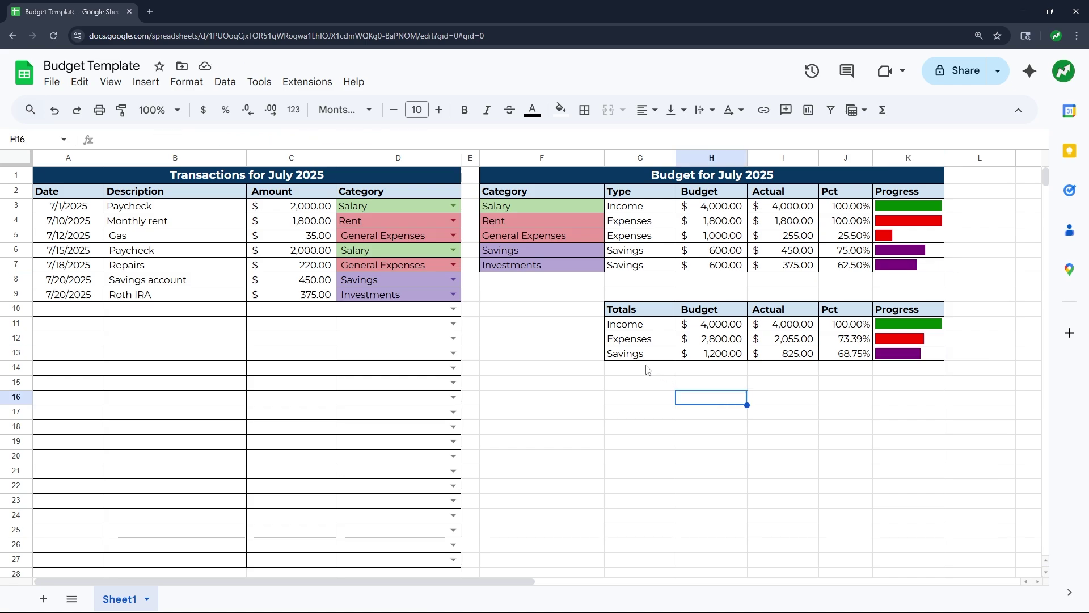
# - Fill G14:I14 below the totals table with light yellow and add borders around all its cells
pyautogui.moveTo(647, 369); pyautogui.dragTo(783, 369)
pyautogui.click(561, 110)
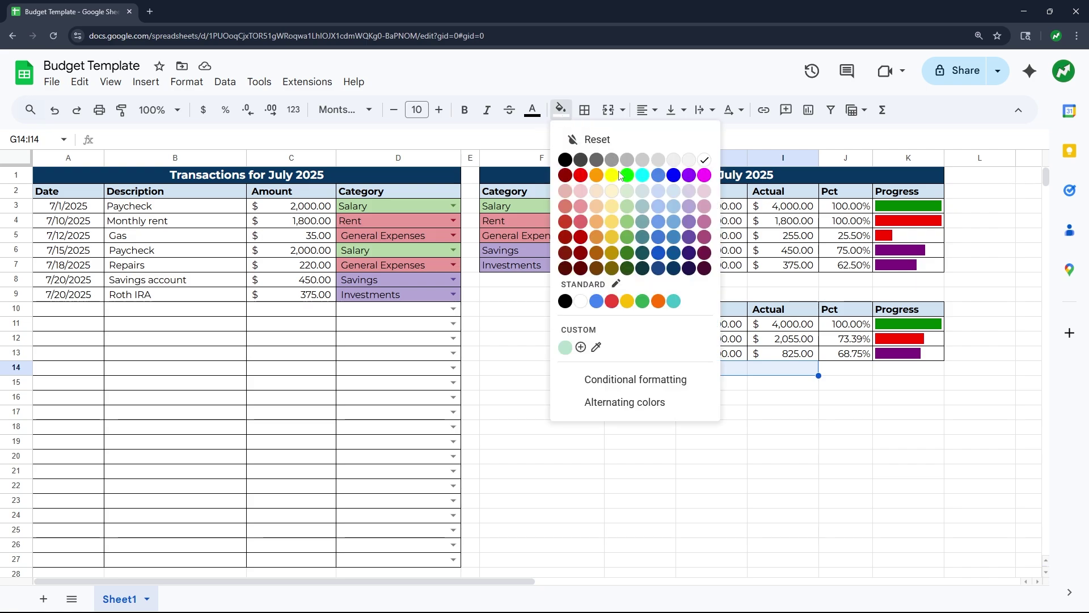
pyautogui.click(615, 191)
pyautogui.click(585, 110)
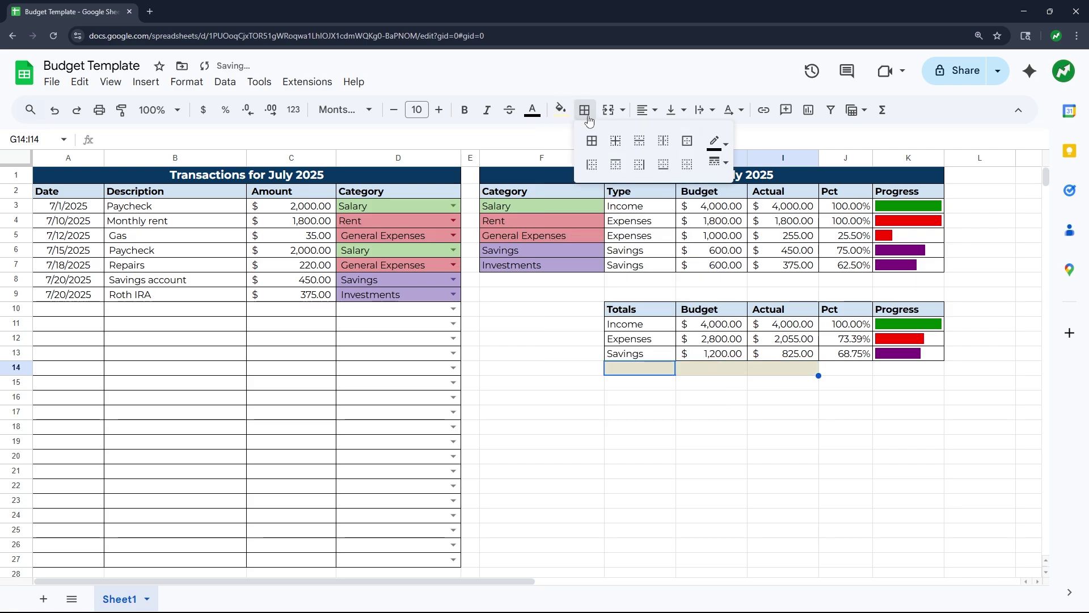
# - Label G14 "Difference" and calculate the budget difference in H14 with =H11-H12-H13
pyautogui.write('Difference')
pyautogui.press('Tab')
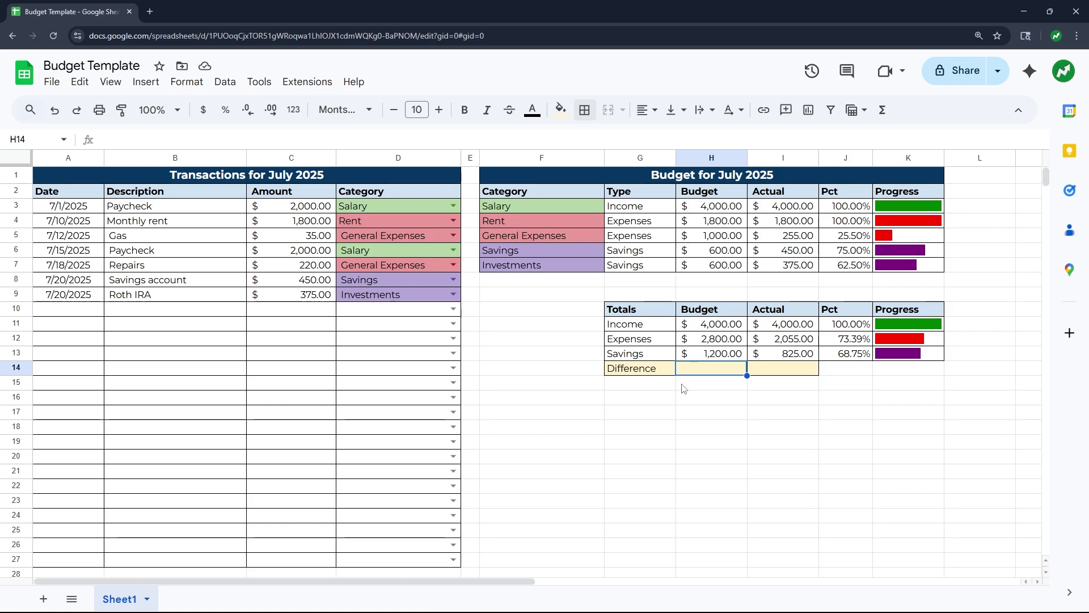
pyautogui.write('=')
pyautogui.click(717, 328)
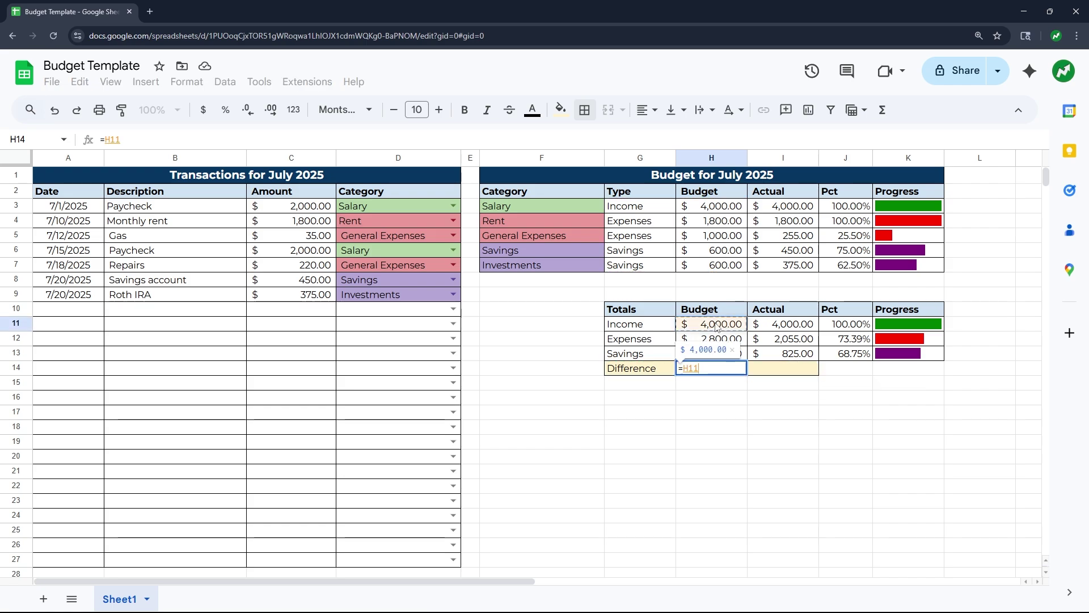
pyautogui.write('-')
pyautogui.click(733, 340)
pyautogui.write('-')
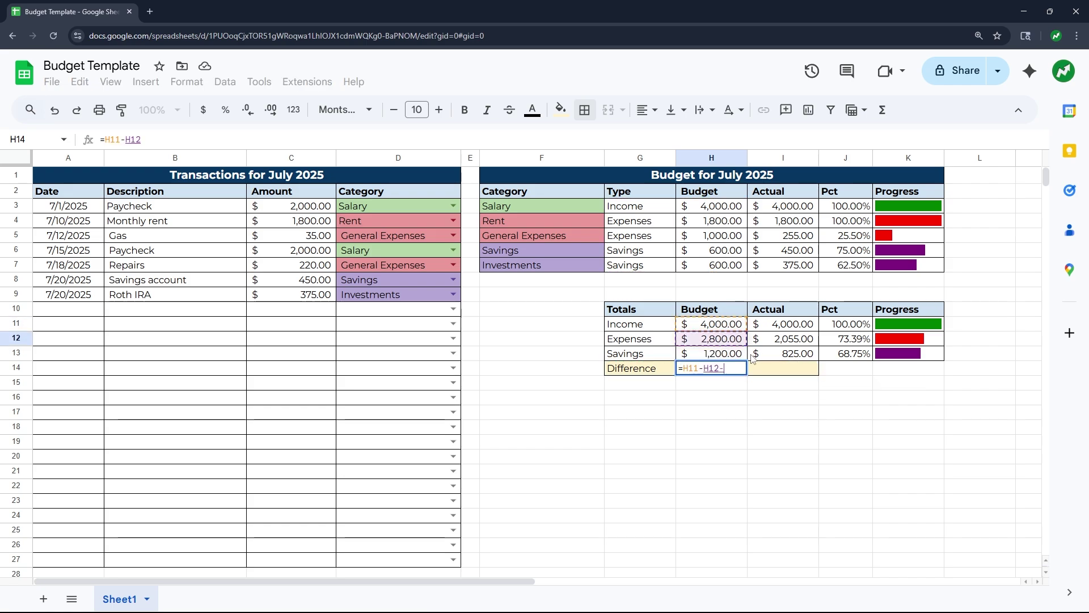
pyautogui.click(741, 354)
pyautogui.press('Return')
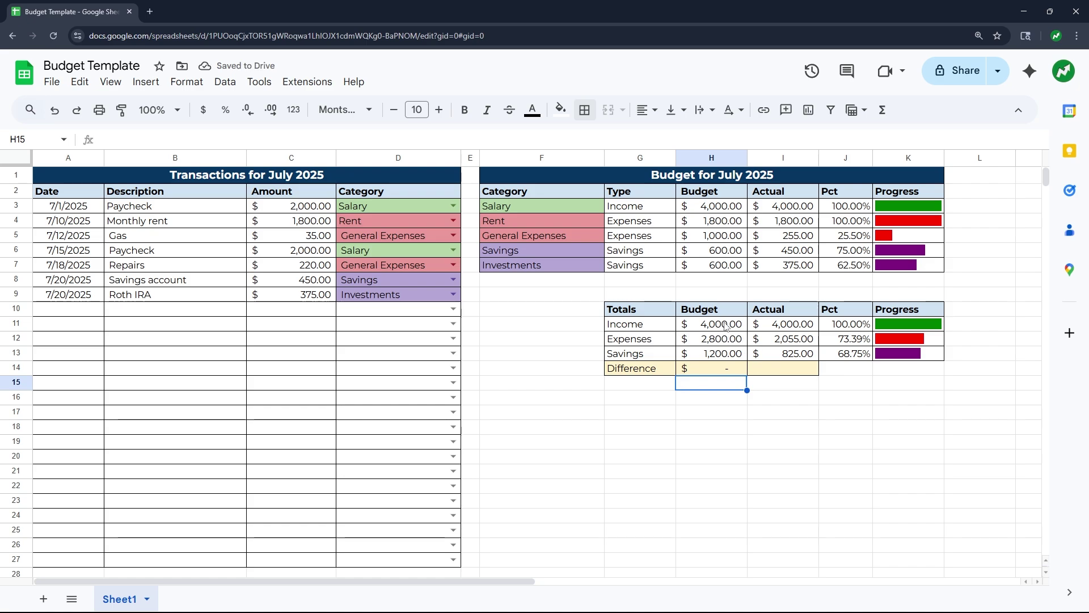
# - Check the sum of H12:H13, and extend the Difference formula from H14 to the Actual column in I14
pyautogui.moveTo(727, 343); pyautogui.dragTo(725, 353)
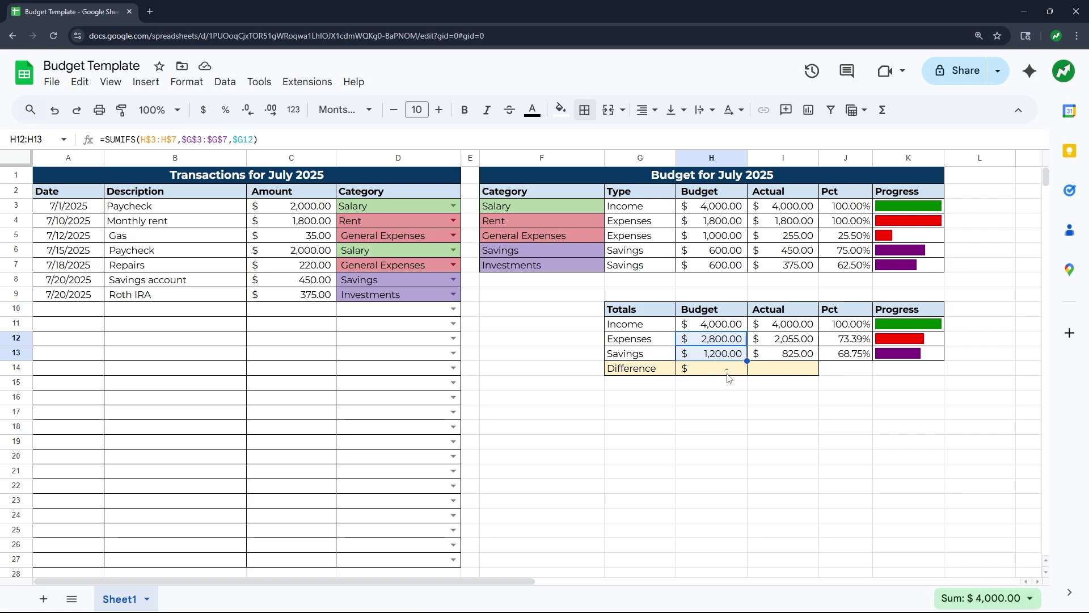
pyautogui.click(728, 373)
pyautogui.moveTo(747, 375); pyautogui.dragTo(781, 373)
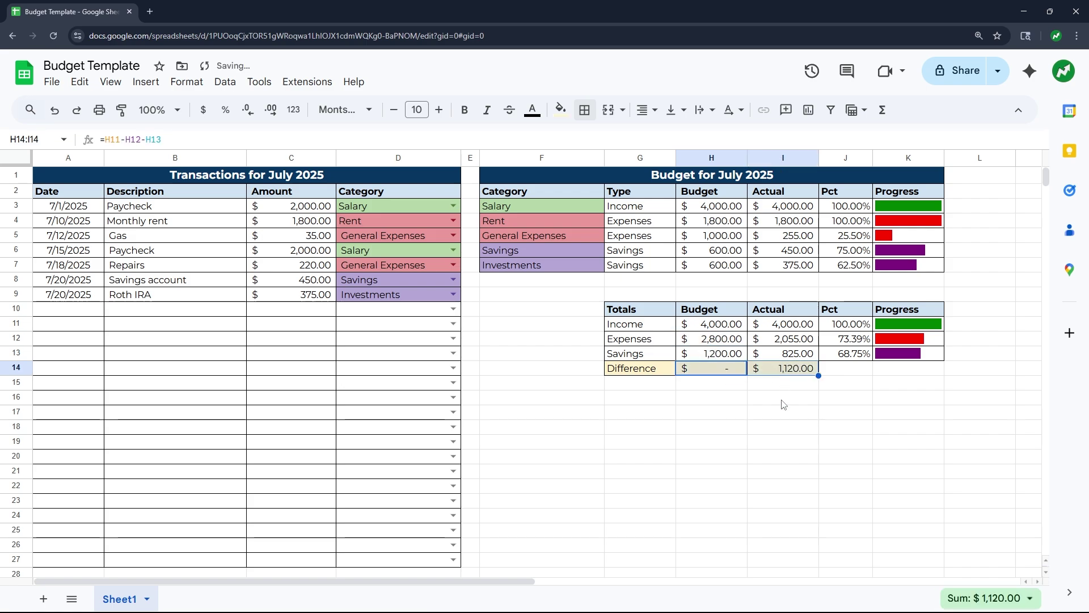
pyautogui.click(782, 396)
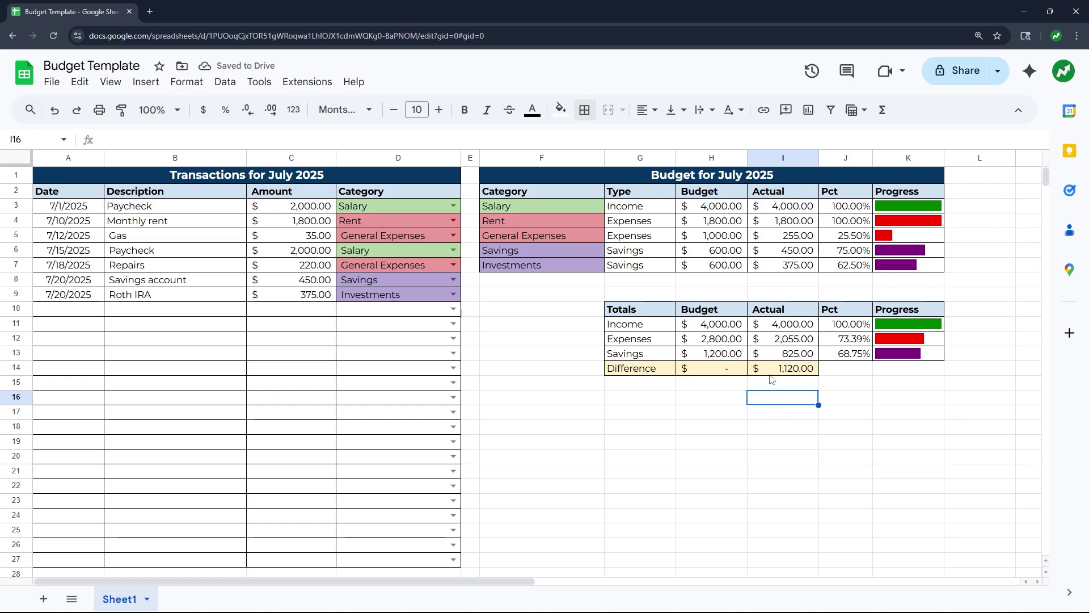